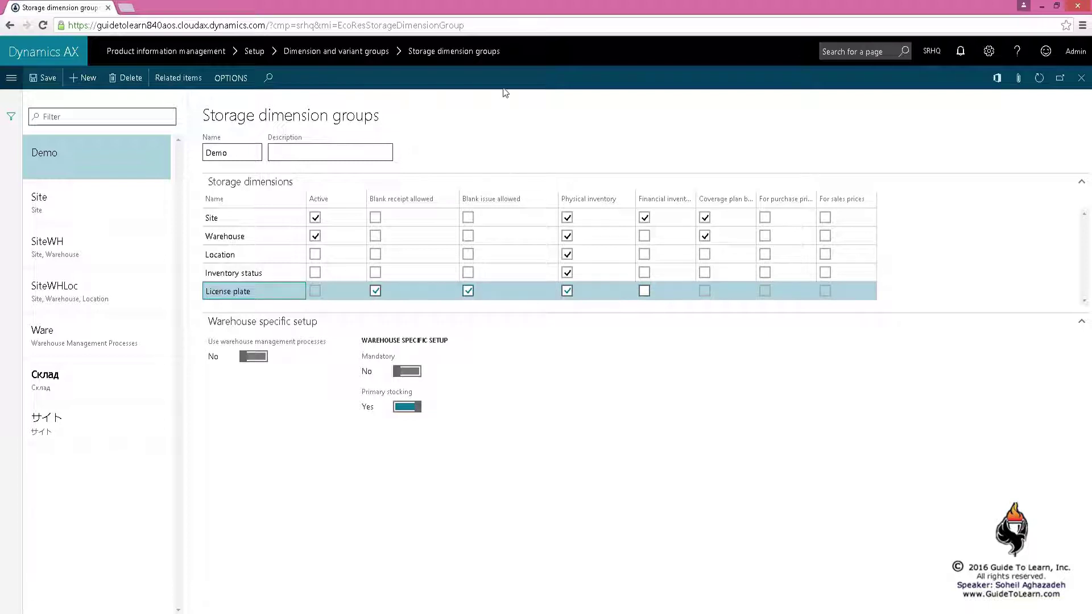
Switch between the Site and SiteWH storage dimension groups to compare their tracking checkboxes
left_click(139, 211)
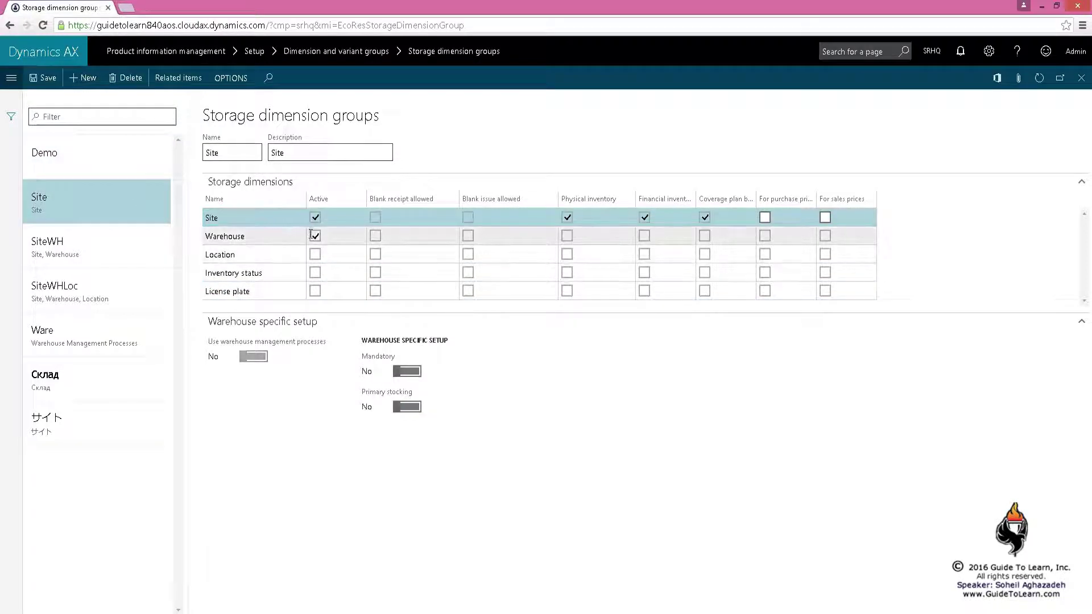
left_click(98, 254)
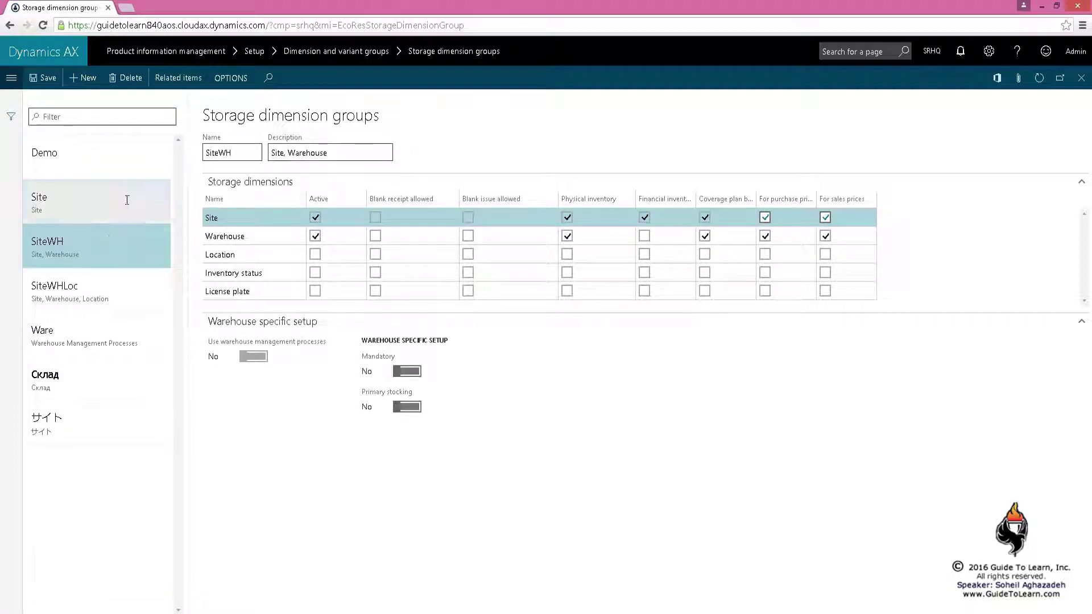
left_click(111, 219)
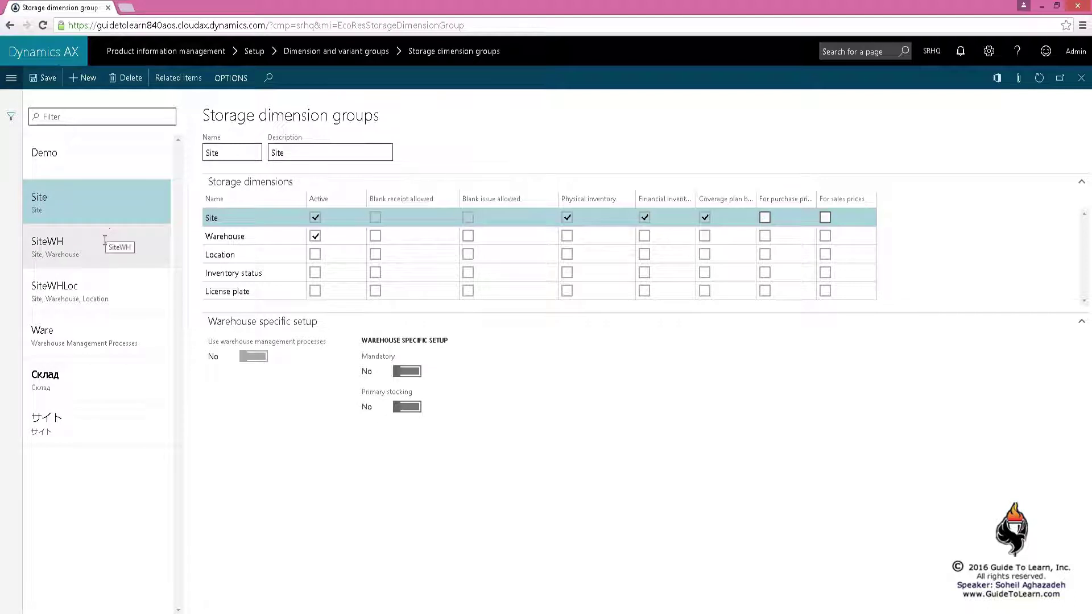
left_click(106, 236)
left_click(105, 223)
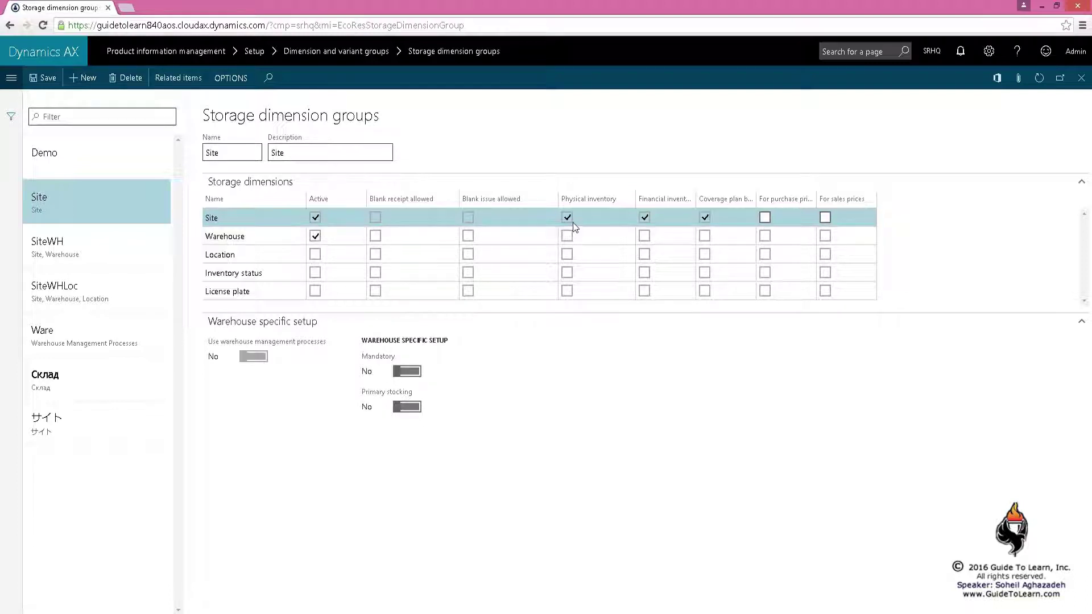
mouse_move(574, 209)
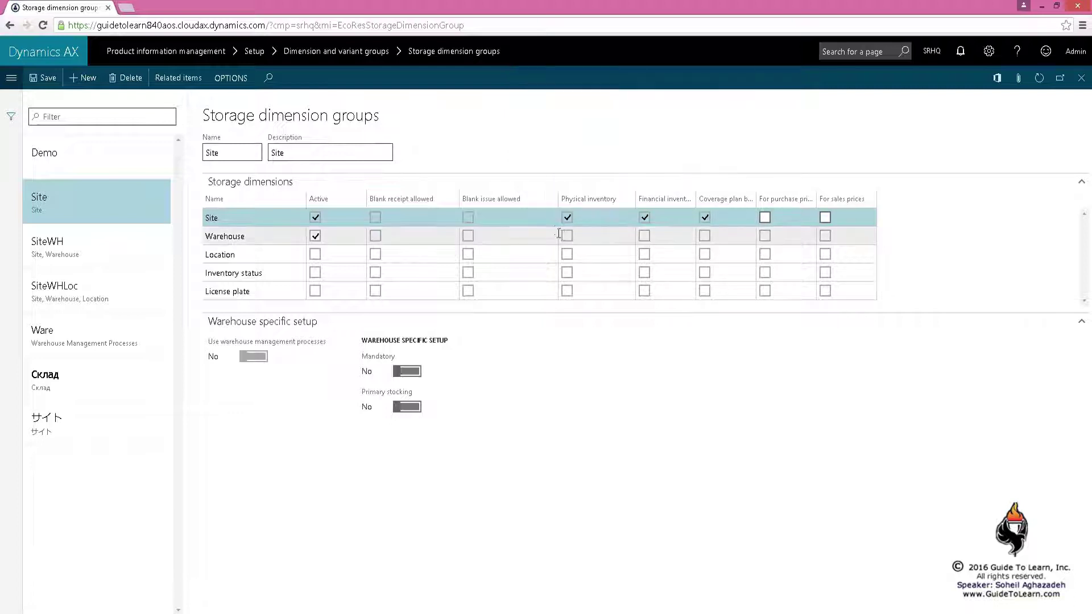
left_click(108, 238)
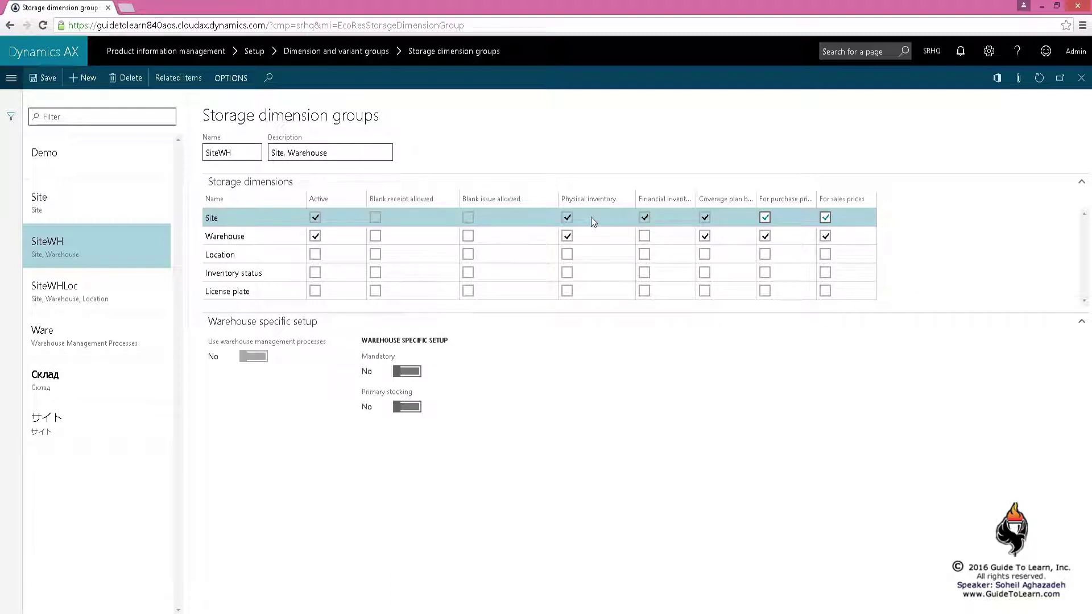
left_click(134, 213)
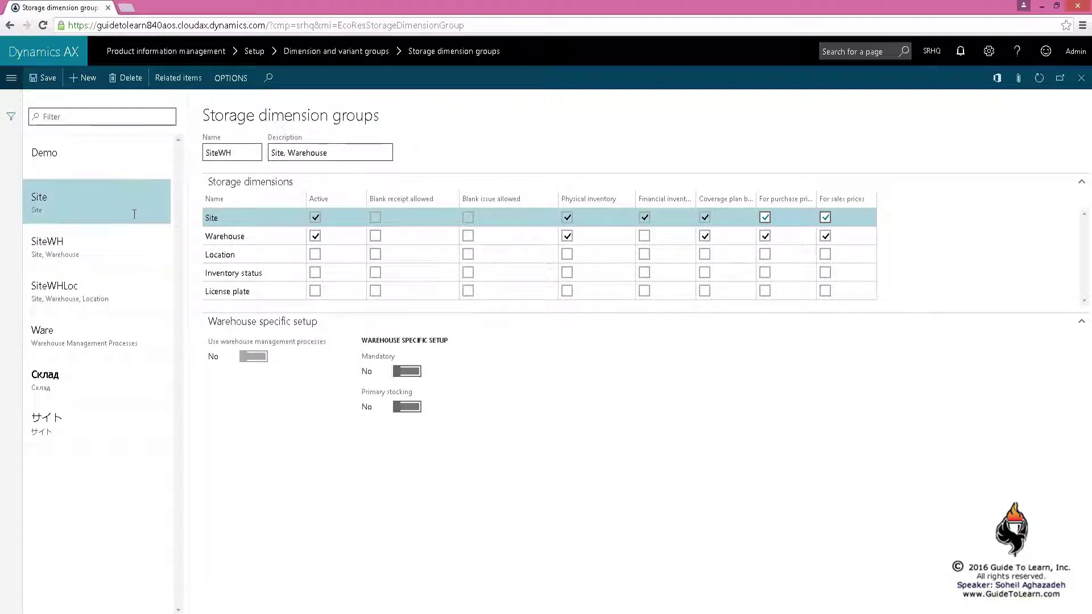
left_click(136, 251)
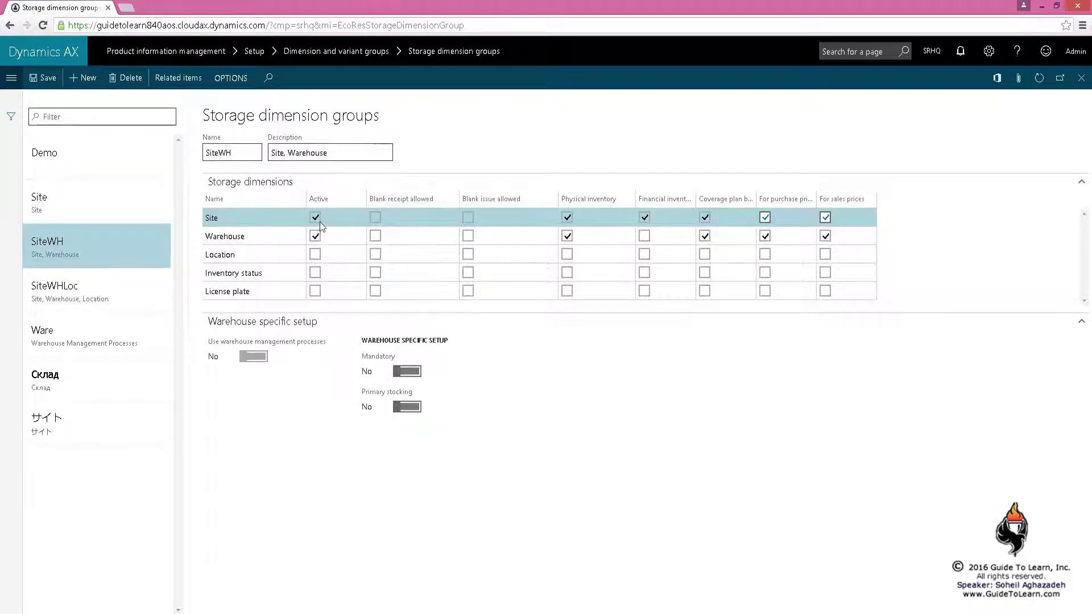
Change the Warehouse dimension's inventory checkboxes so financial inventory is tracked
left_click(114, 203)
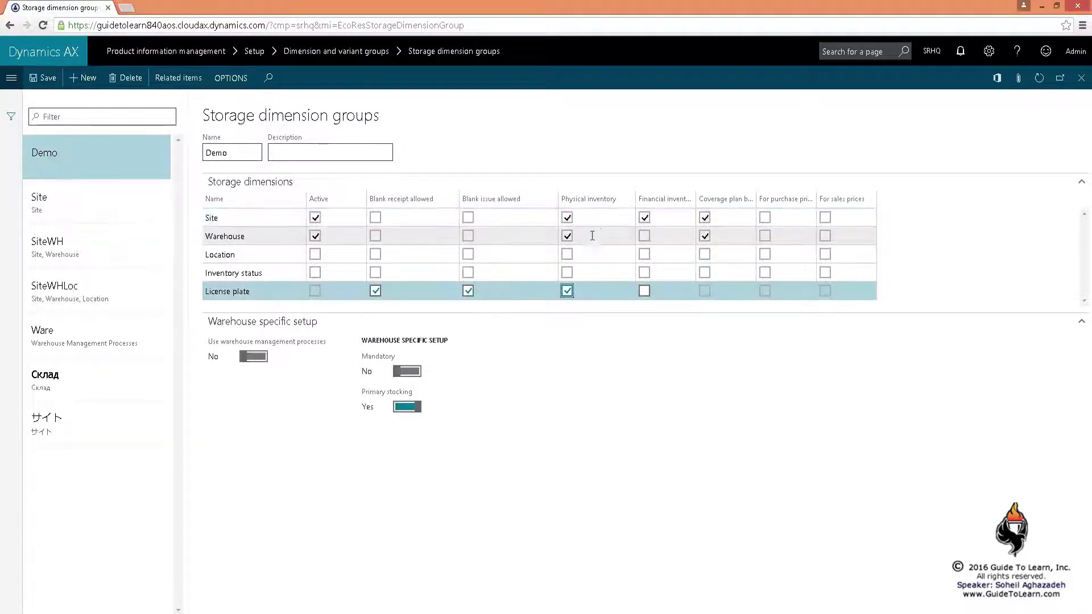
left_click(567, 235)
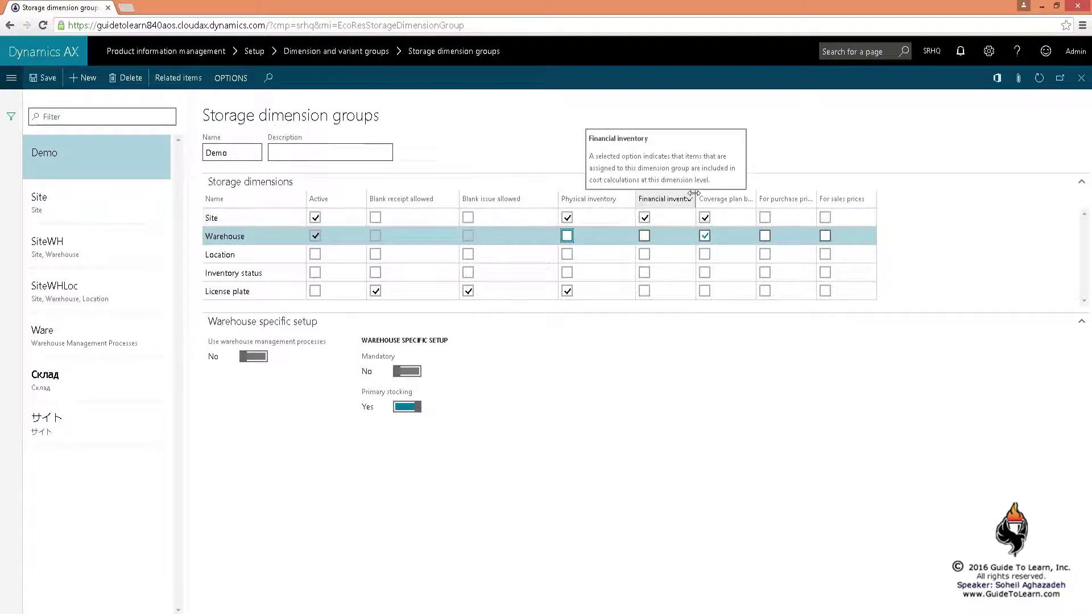
left_click_drag(695, 197, 713, 193)
mouse_move(682, 209)
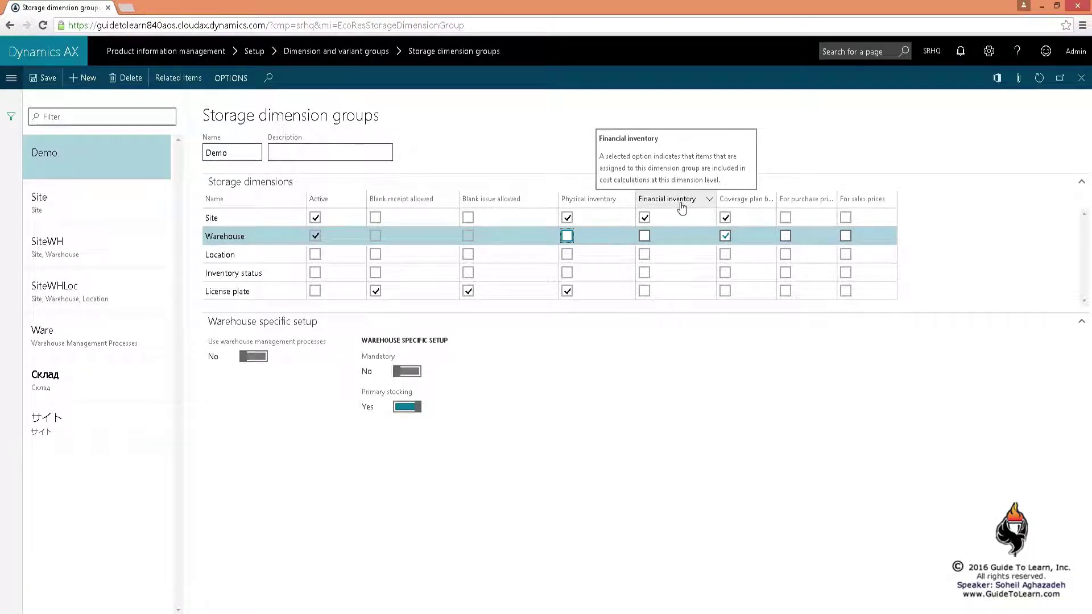
left_click(645, 236)
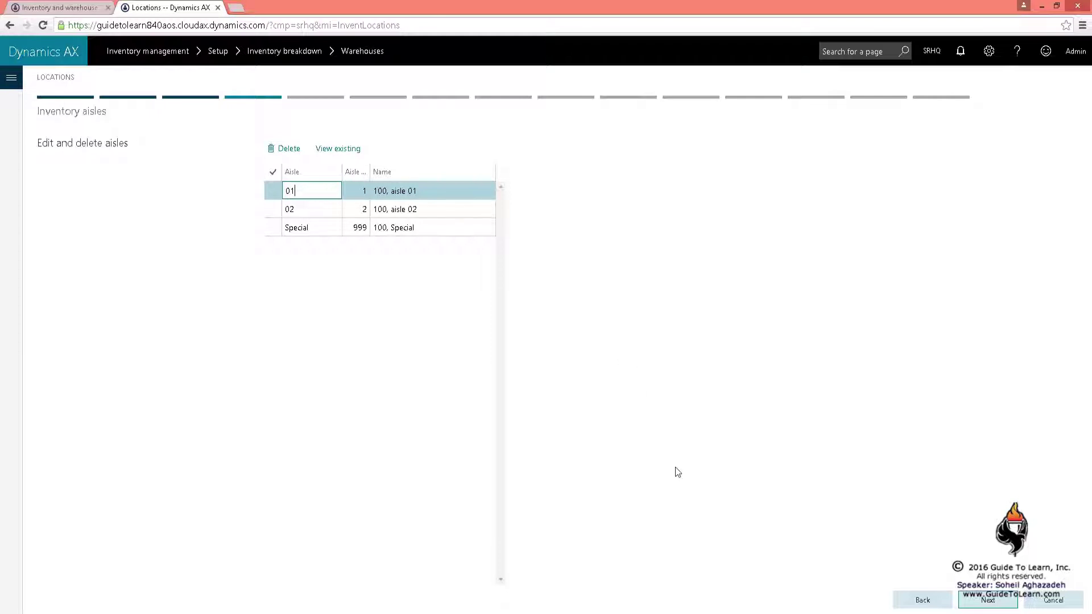
Generate two inbound docks with format In_## and review In_01 and In_02
left_click(988, 600)
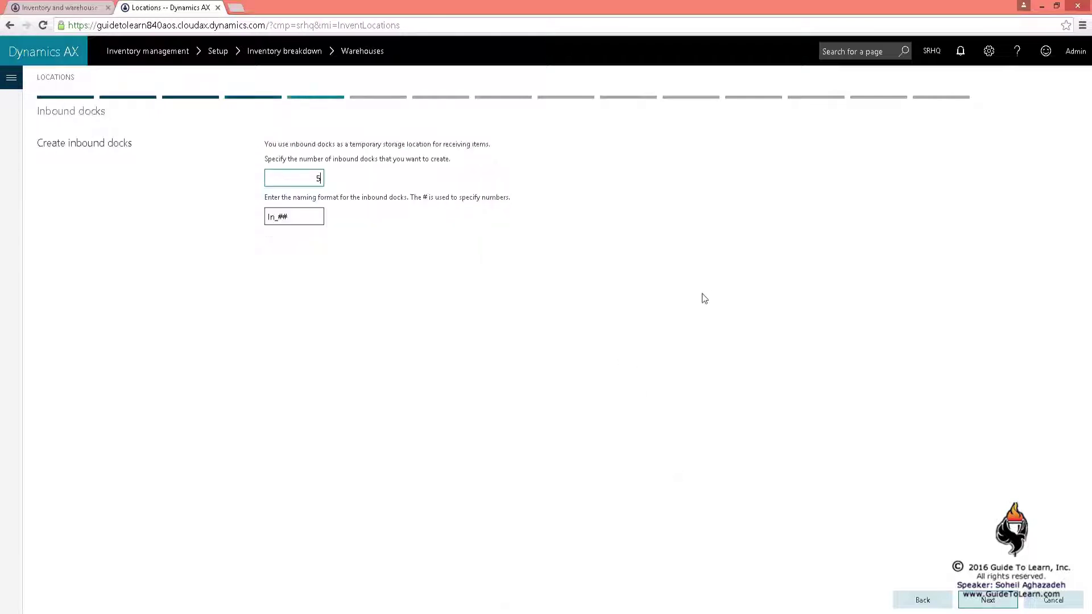
left_click(305, 178)
key("alt+Tab")
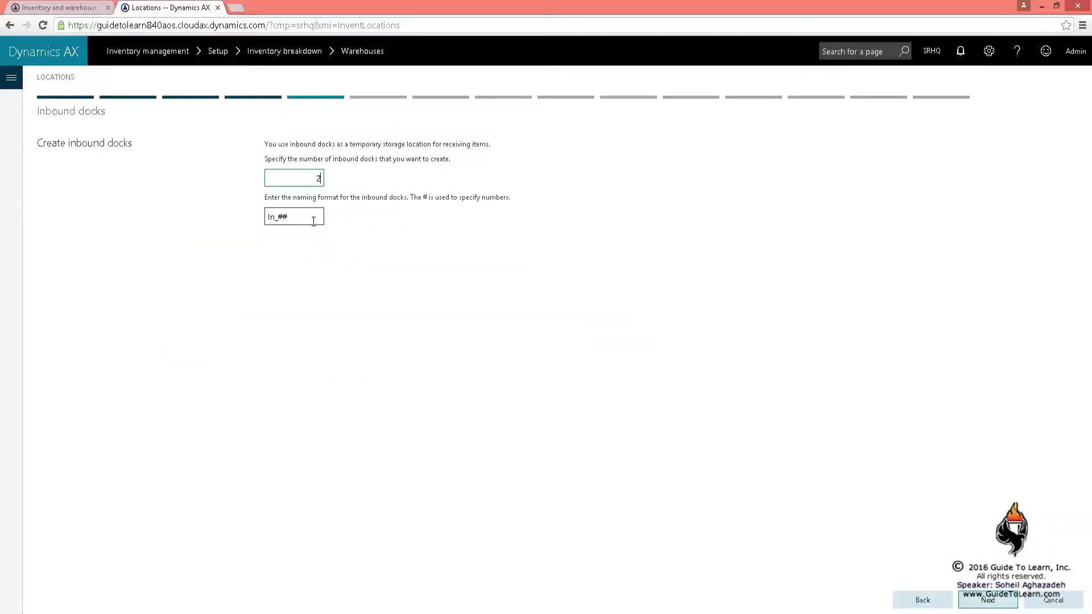
left_click(311, 222)
left_click(987, 600)
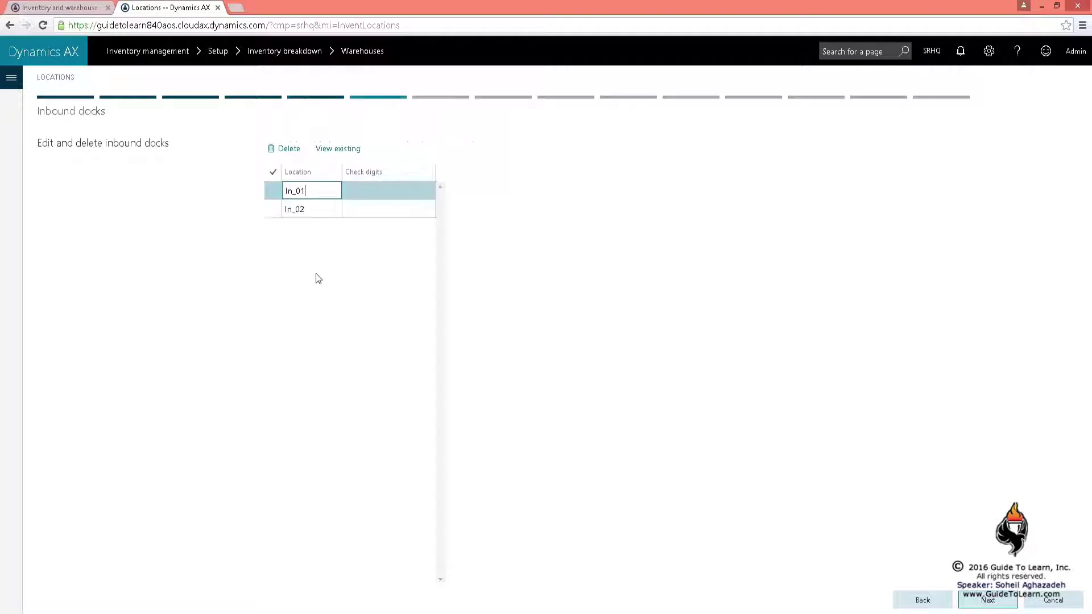
left_click(313, 210)
left_click(338, 196)
left_click(355, 192)
left_click(359, 210)
left_click(358, 192)
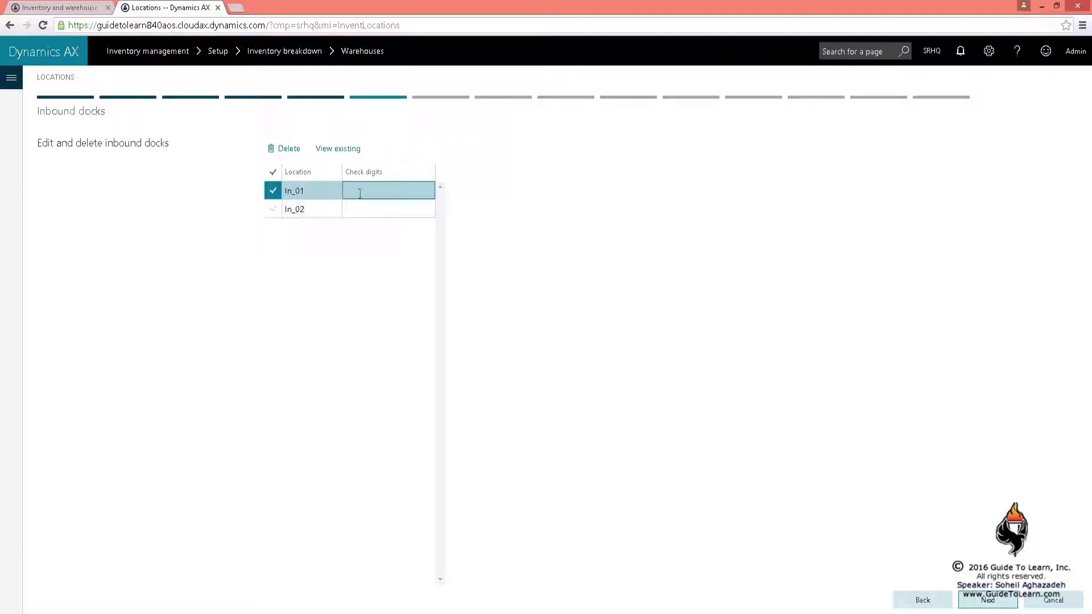
Recheck aisle names 01 and 02 in the aisle list, then return to the inbound docks
left_click(922, 600)
left_click(921, 599)
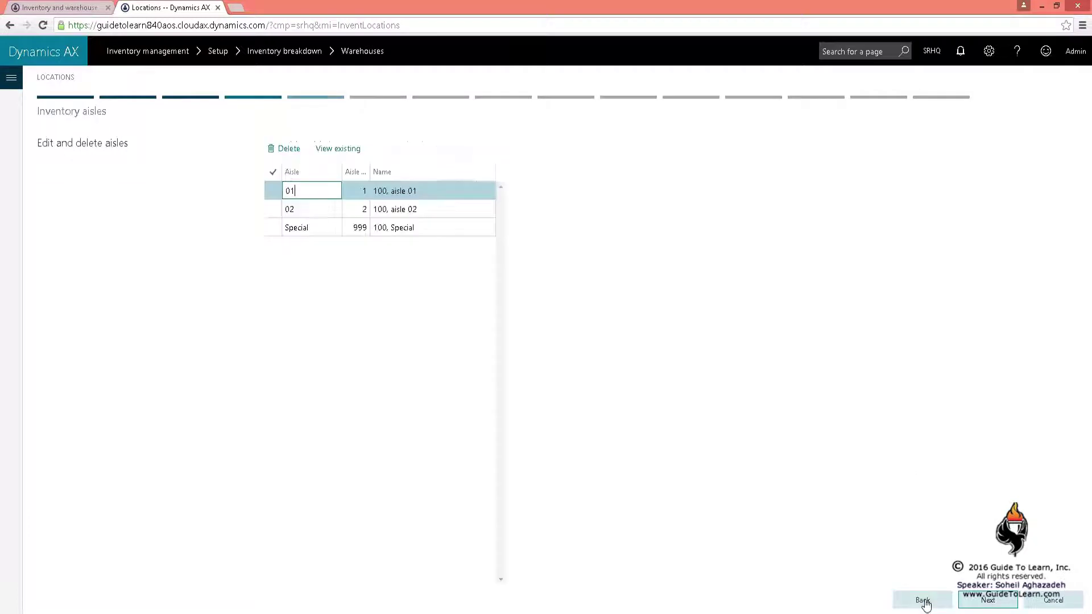
left_click(409, 196)
left_click(428, 208)
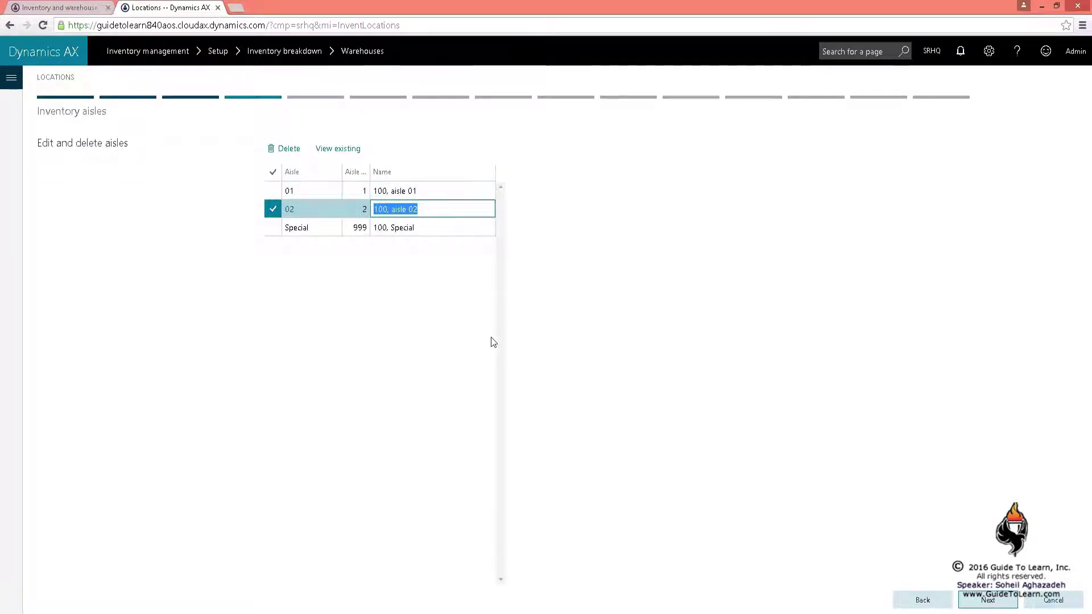
left_click(440, 192)
key("ctrl+shift+Left")
key("ctrl+shift+Left")
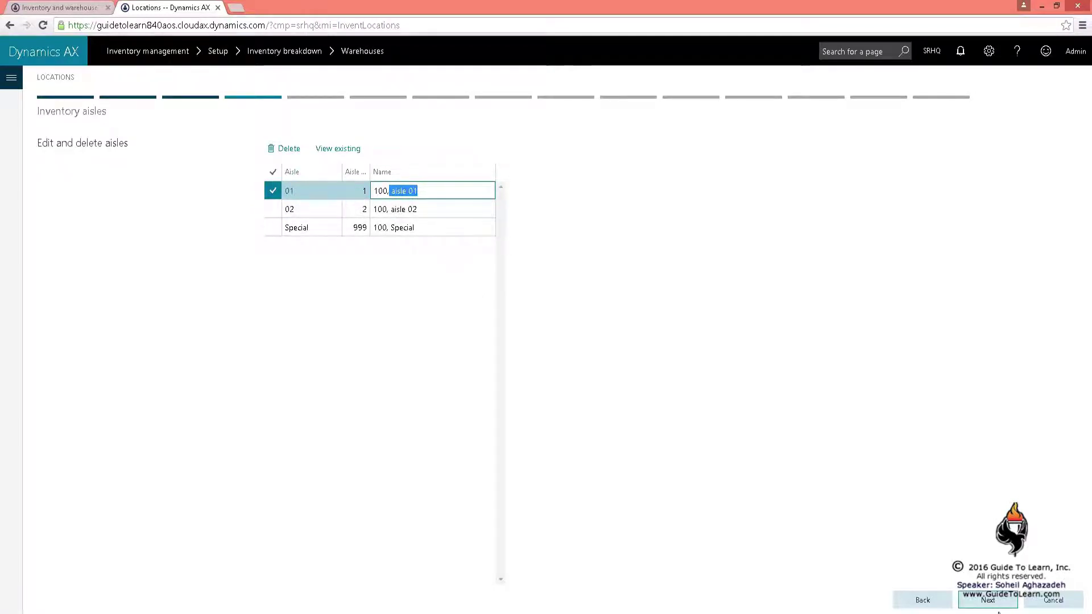
left_click(996, 603)
left_click(997, 604)
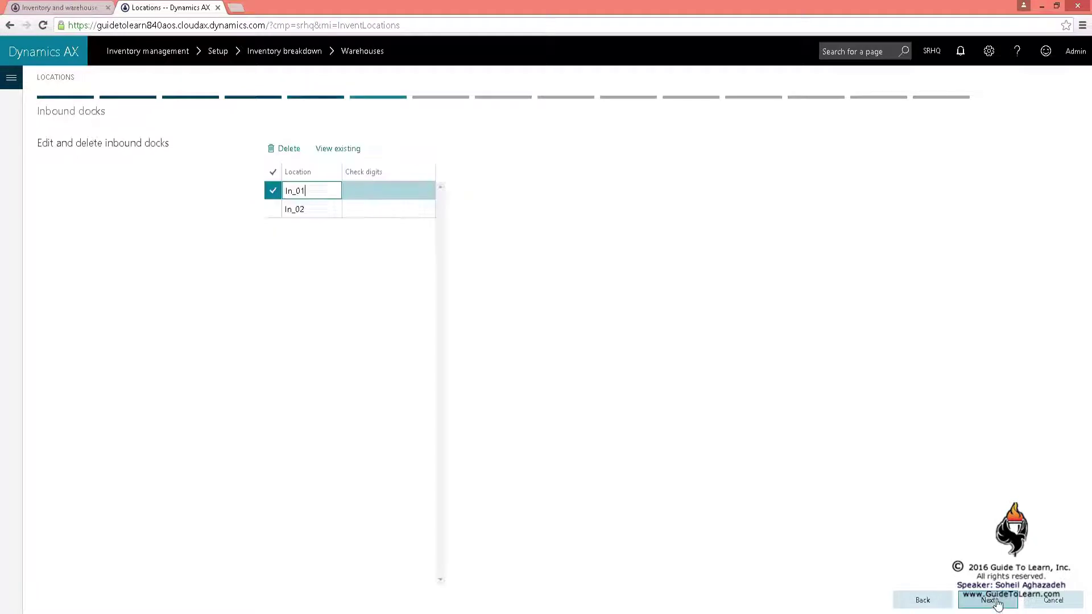
left_click(412, 194)
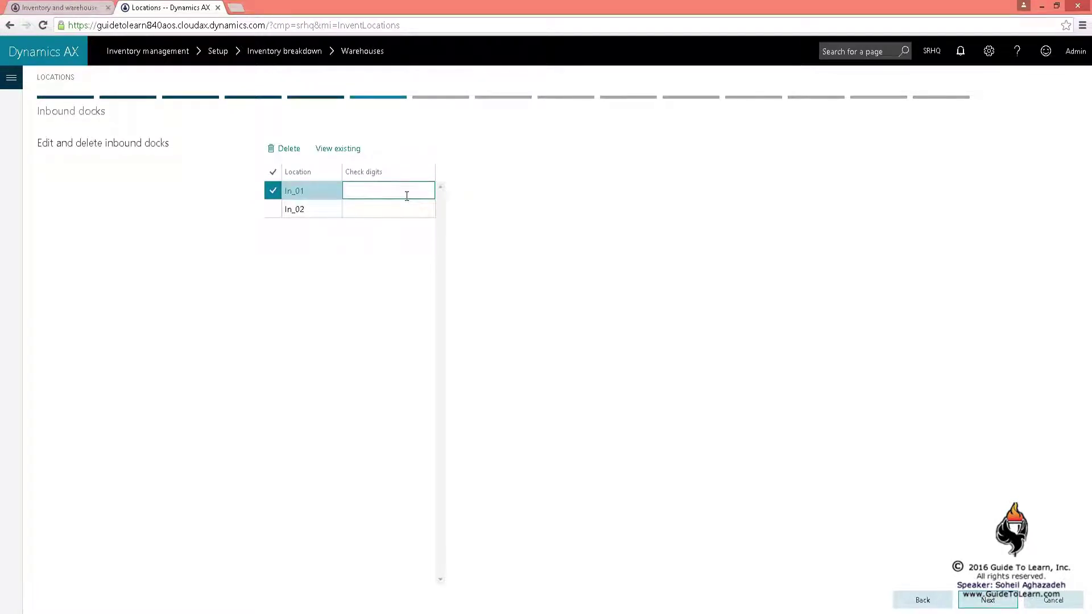
Generate three outbound docks and move on to the picking locations step
left_click(988, 600)
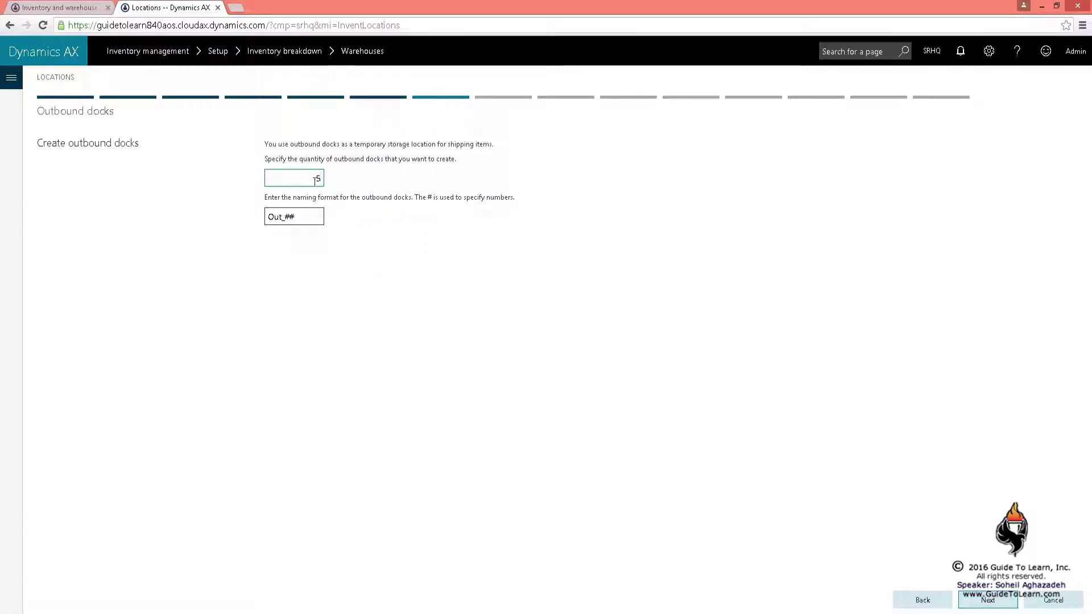
left_click(275, 611)
key("alt+Tab")
left_click(982, 609)
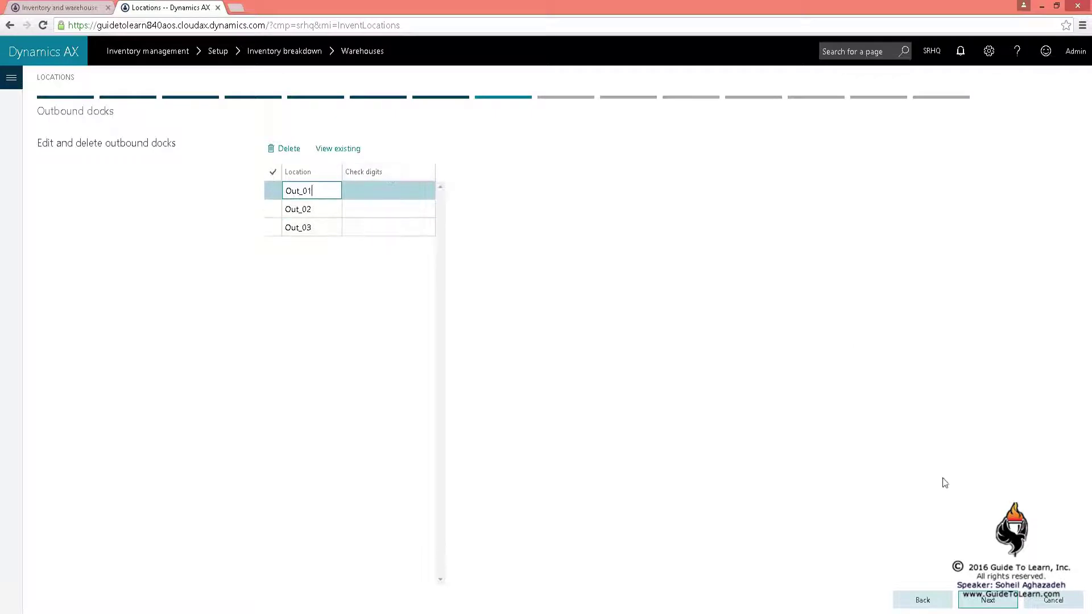
left_click(982, 597)
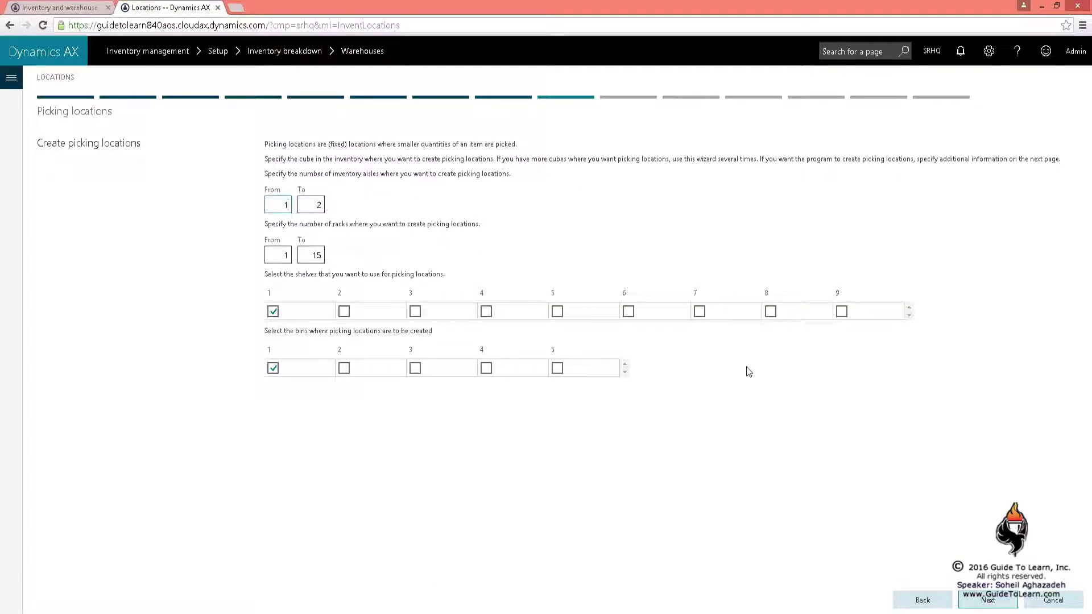
Step back through the wizard to the inventory aisle creation settings
left_click(916, 601)
left_click(917, 602)
left_click(921, 600)
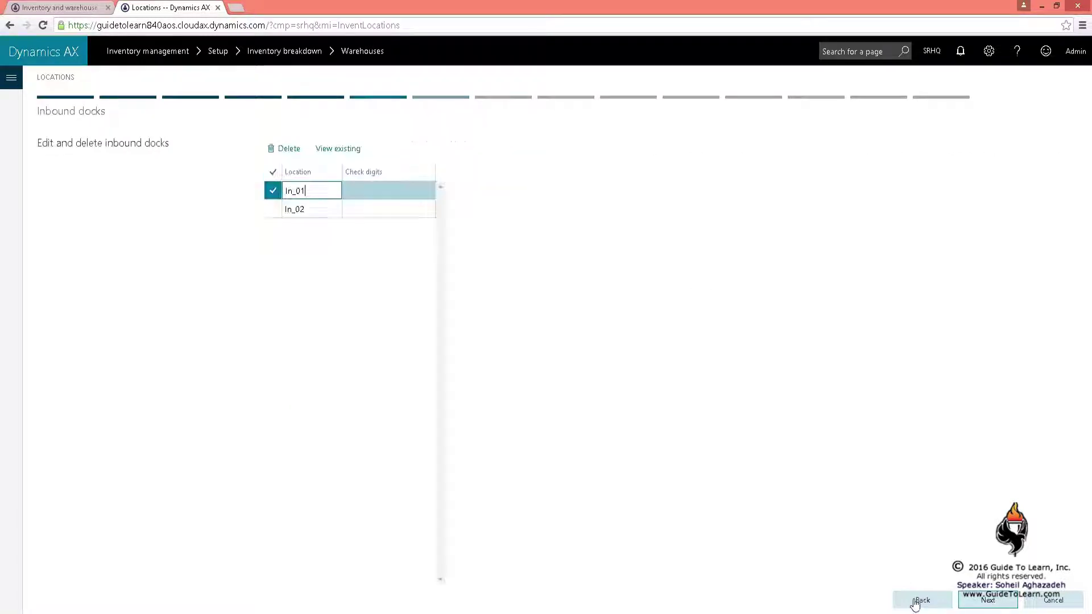
left_click(917, 602)
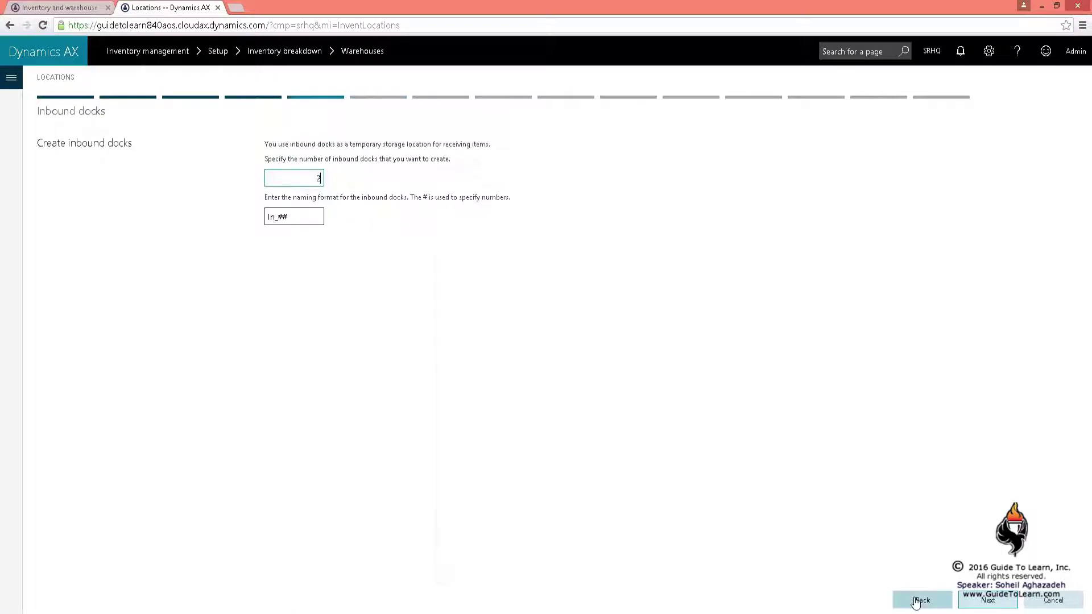
left_click(917, 601)
left_click(917, 601)
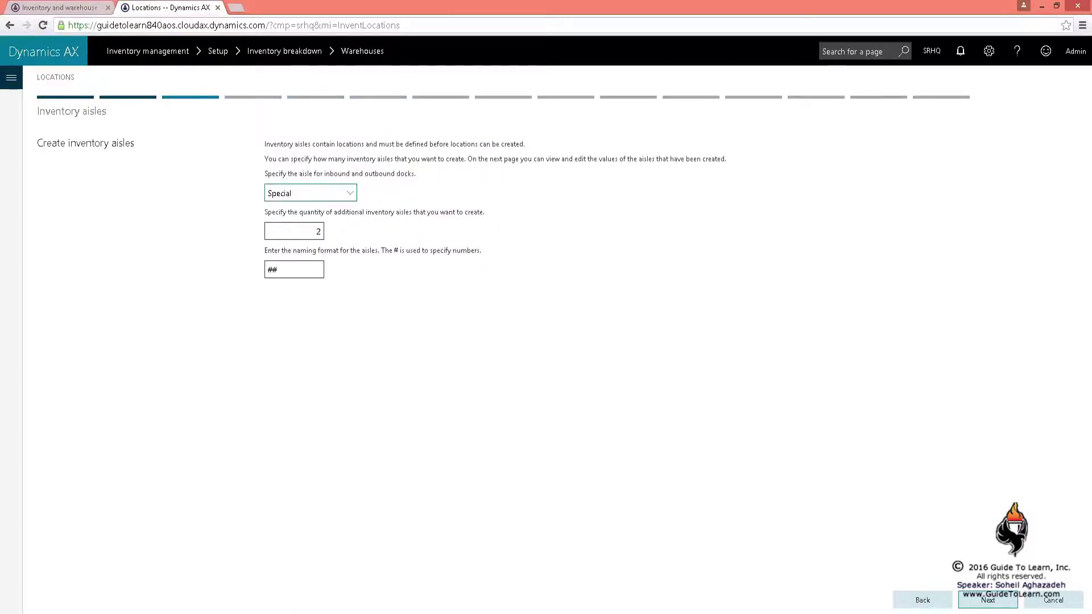
Change the additional aisle quantity to 4 and advance again to the outbound dock list
key("alt+Tab")
left_click(318, 231)
type("4")
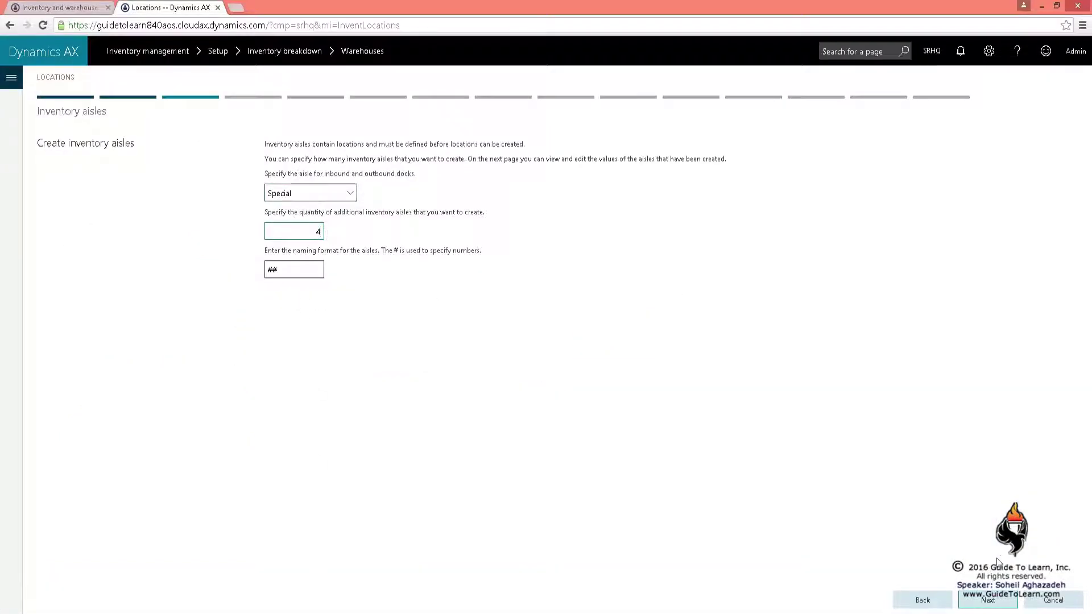
left_click(989, 601)
left_click(990, 601)
left_click(989, 601)
left_click(989, 601)
left_click(989, 601)
Set the picking locations range to aisles 1–2 and racks 1–4
left_click(990, 601)
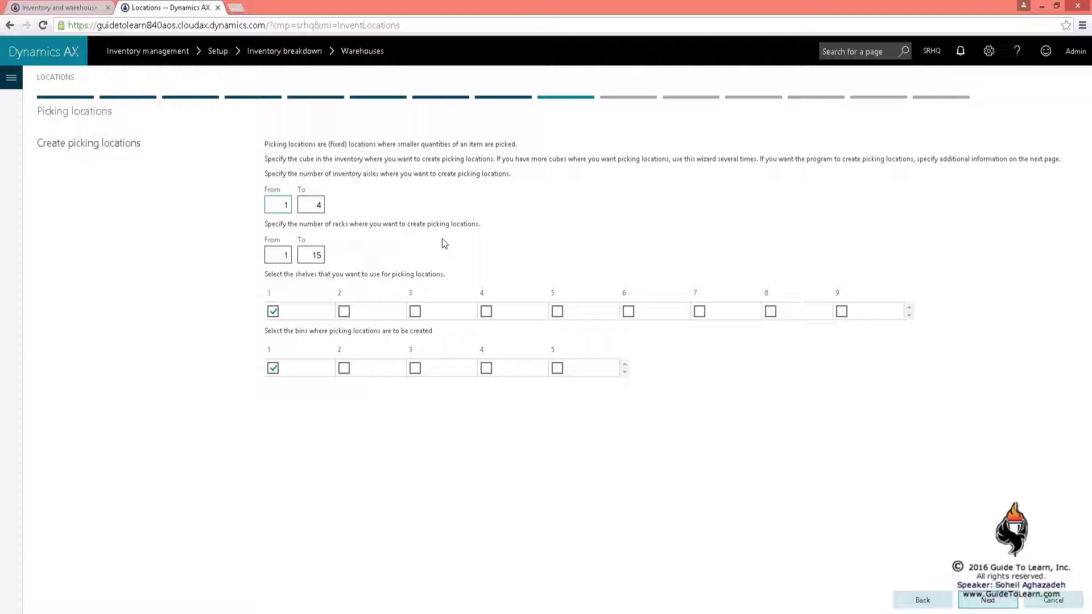
double_click(283, 205)
type("4")
left_click(312, 206)
double_click(273, 210)
type("1")
key("Tab")
type("2")
double_click(313, 254)
type("4")
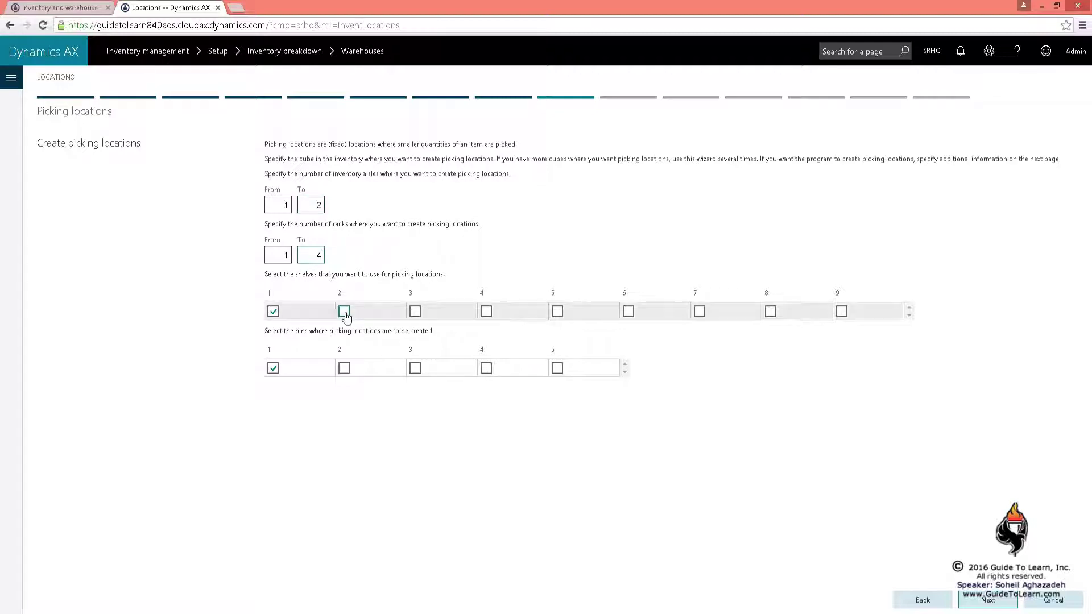
Include shelves 2 and 3 and bin 2 in the picking locations
left_click(344, 313)
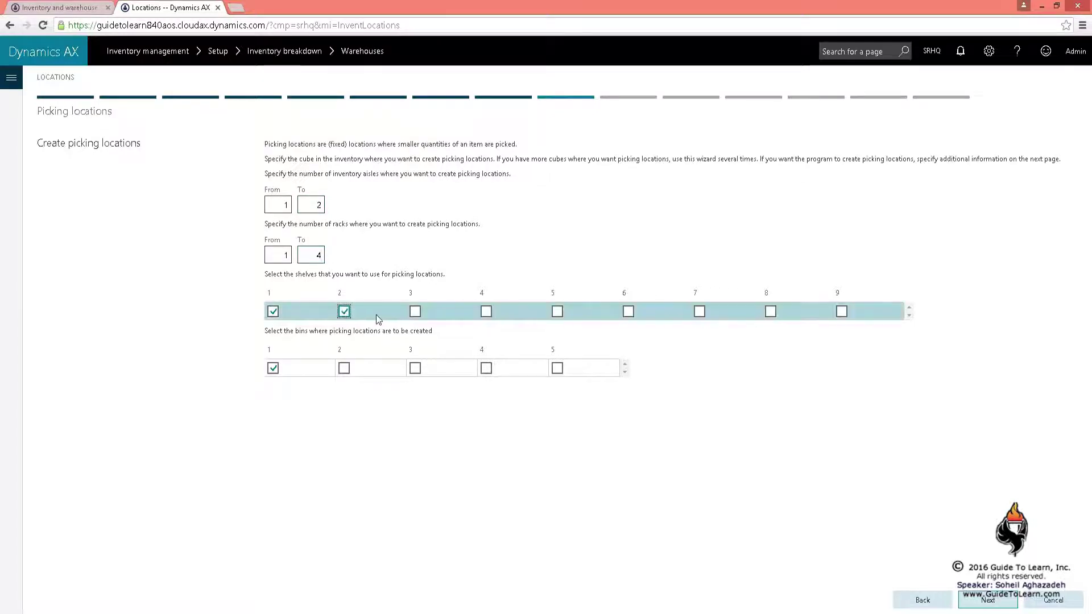
left_click(416, 314)
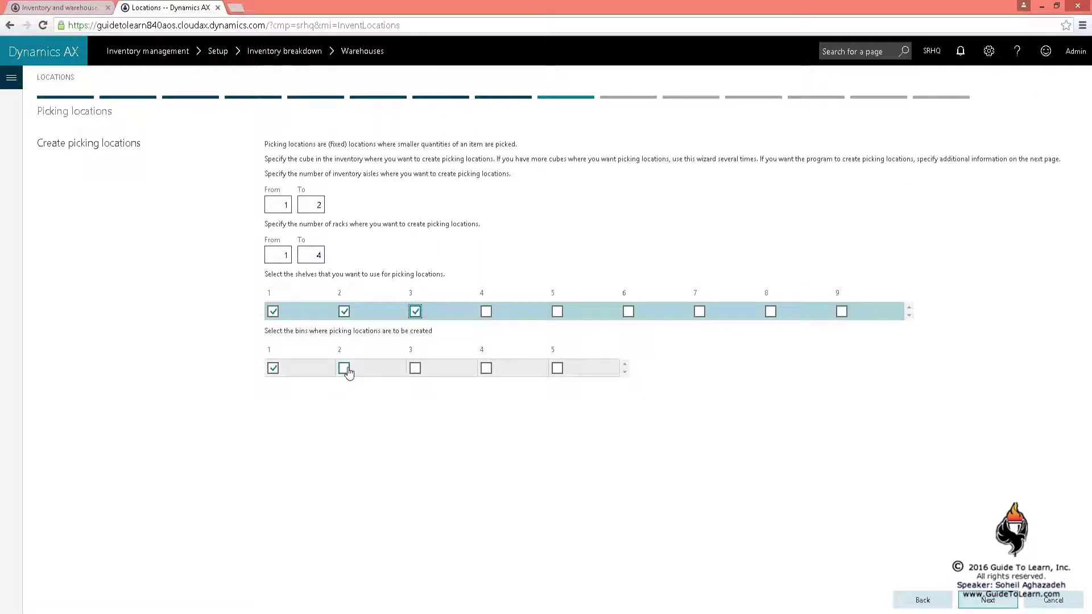
left_click(345, 370)
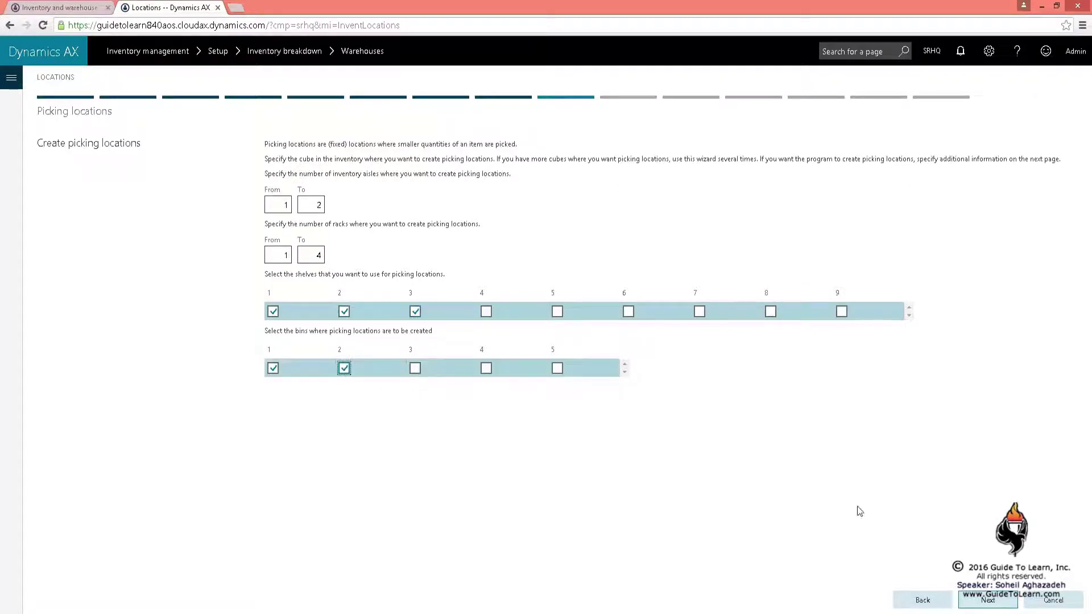
left_click(976, 600)
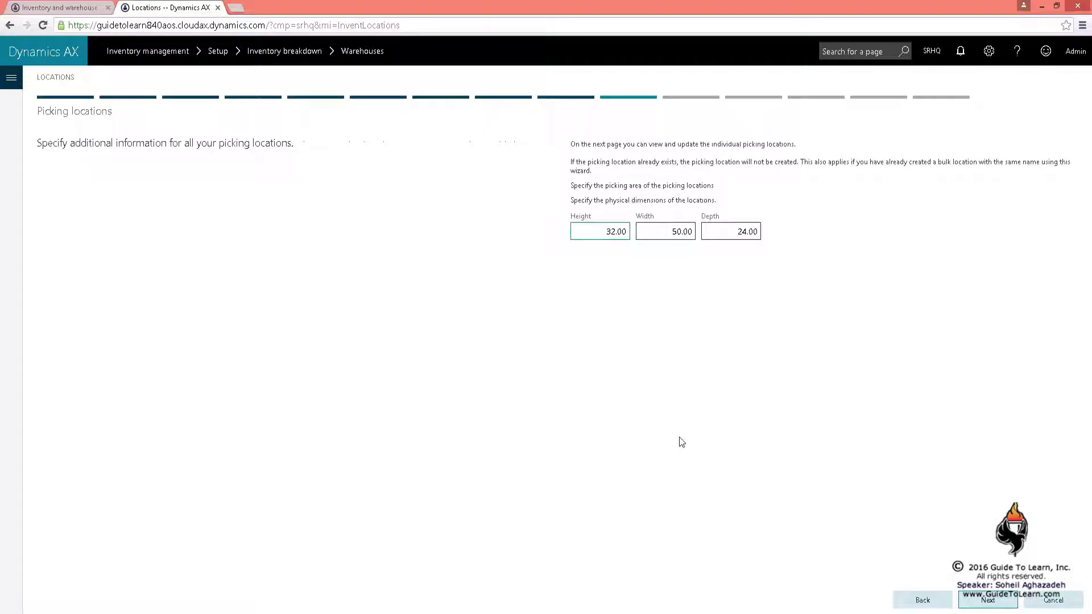
Review the 32 × 50 × 24 location dimensions and continue to the generated picking locations
left_click(665, 231)
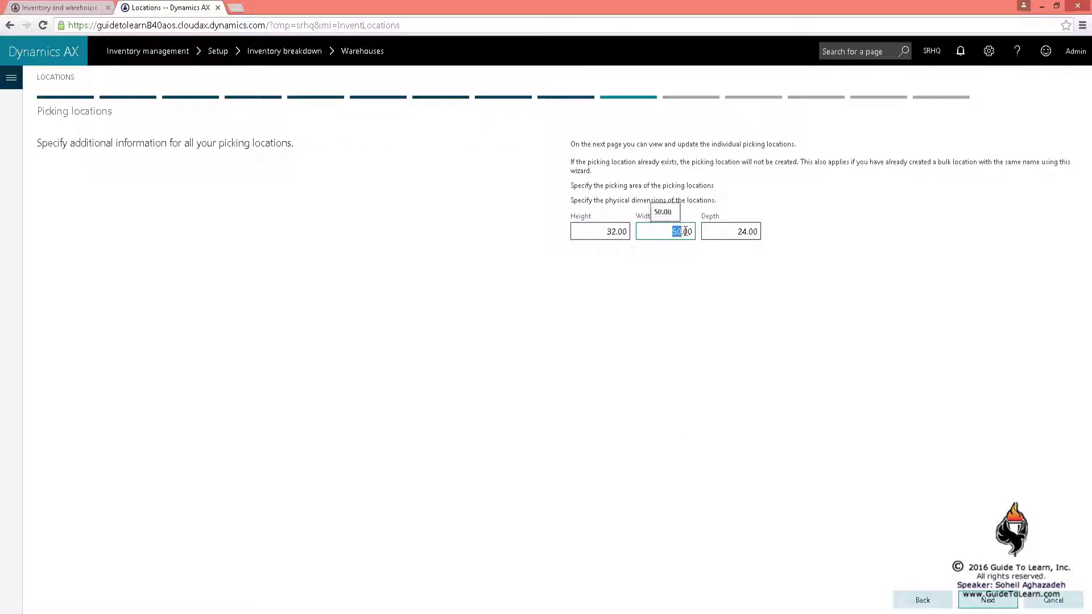
left_click(730, 232)
left_click(988, 600)
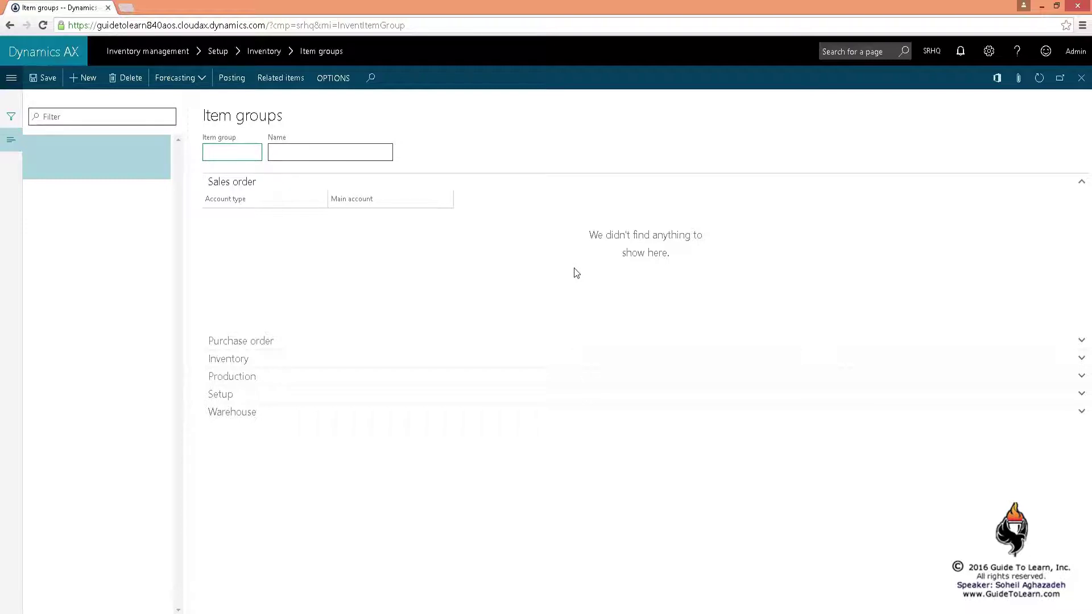
Create item group ALL with the name All Items
type("ALL")
key("Tab")
type("All Items")
key("Tab")
left_click(1039, 78)
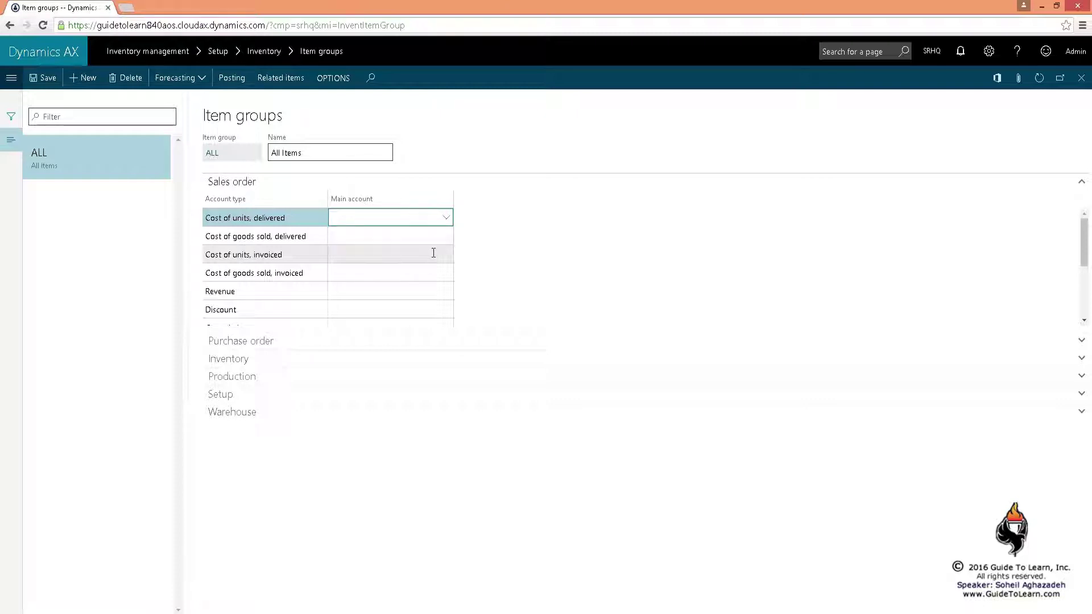
Enter main account 26000 for the first three Sales order cost account types
type("26000")
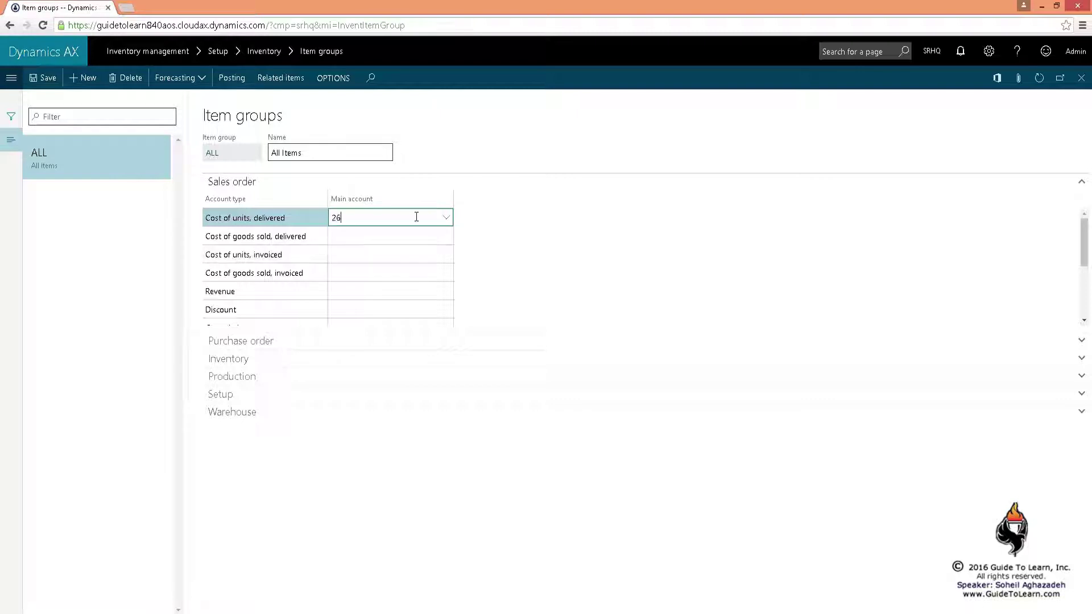
double_click(416, 217)
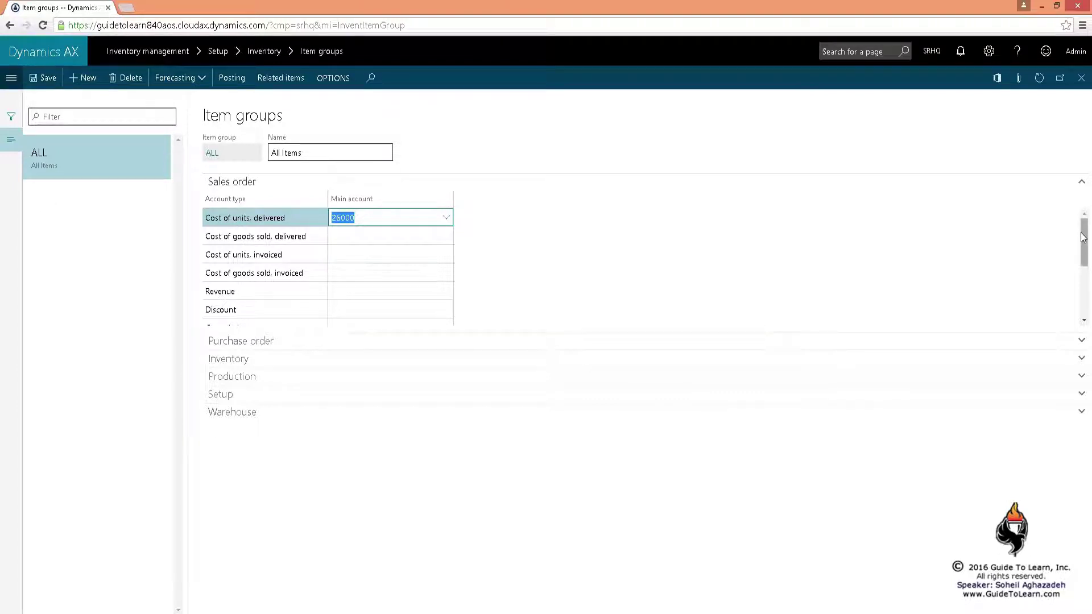
left_click_drag(1083, 242, 1085, 210)
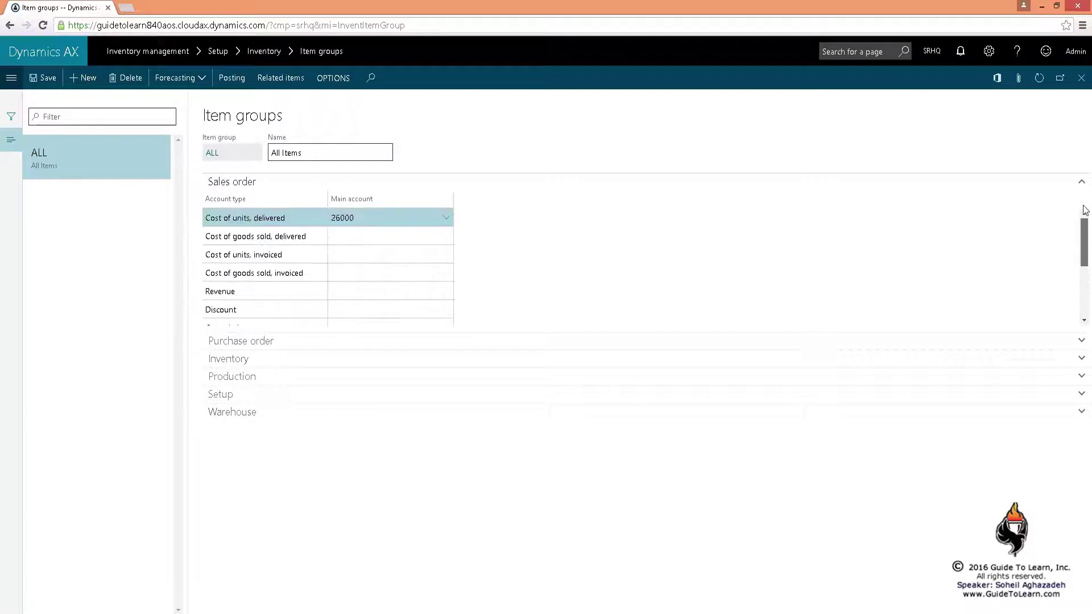
left_click(352, 238)
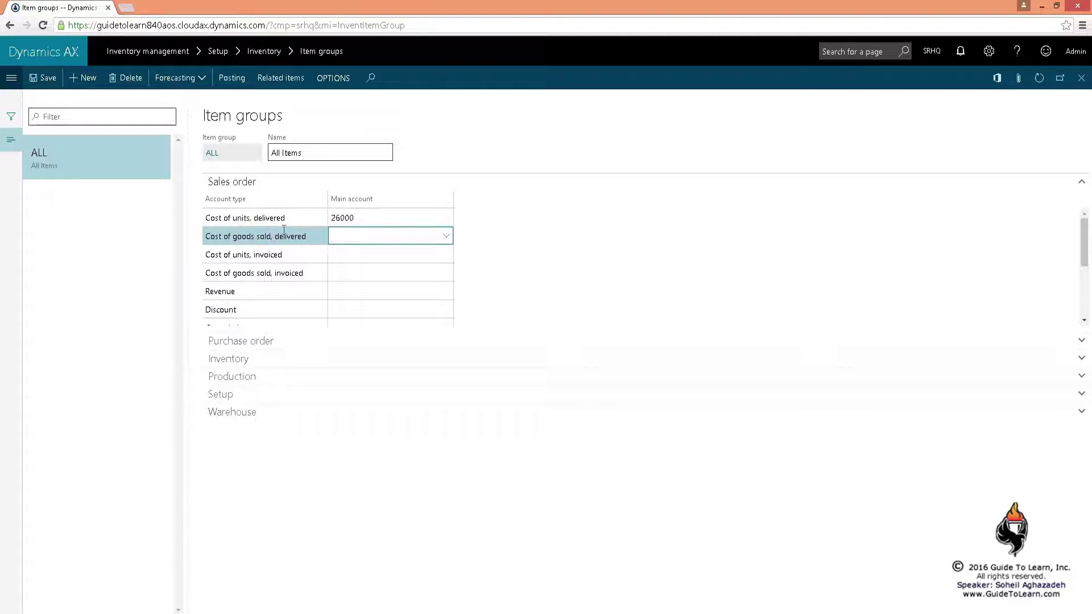
type("26000")
left_click(377, 252)
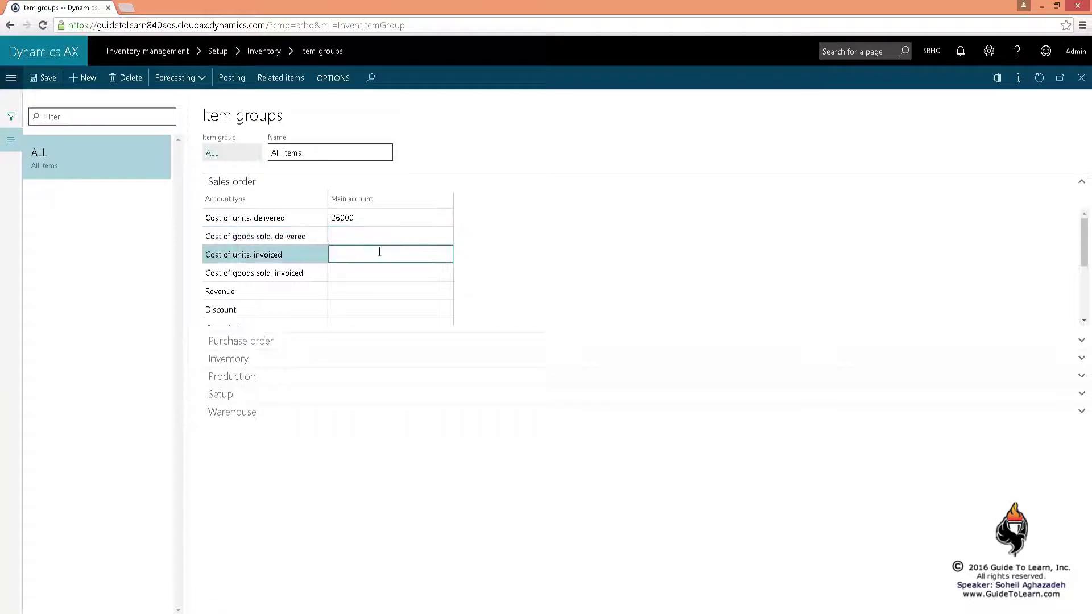
type("26000")
left_click(374, 271)
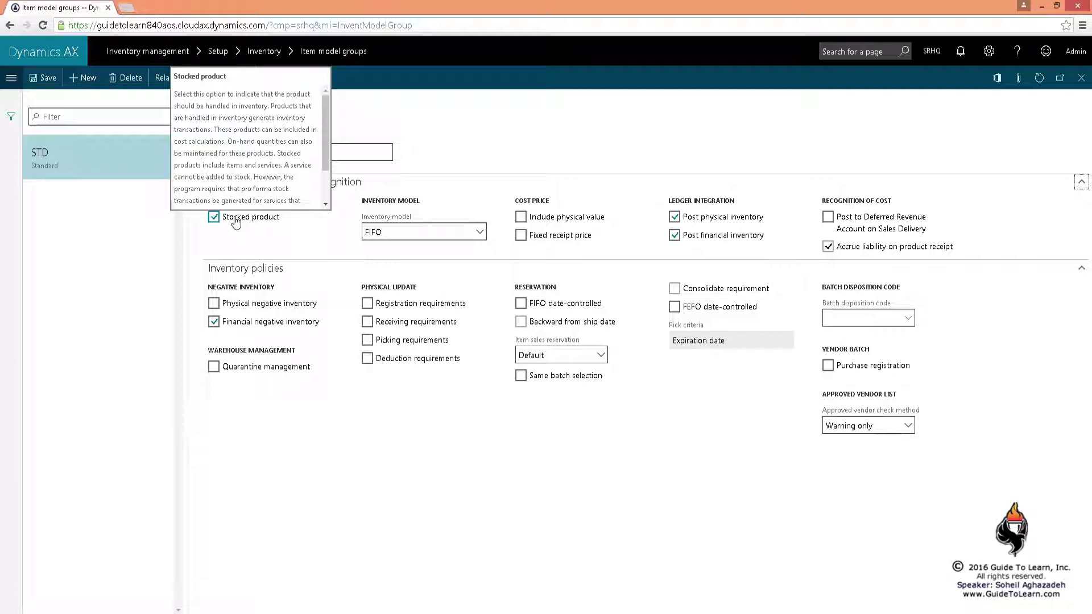
Toggle Stocked product off and back on for STD and check the FIFO inventory model
left_click(229, 221)
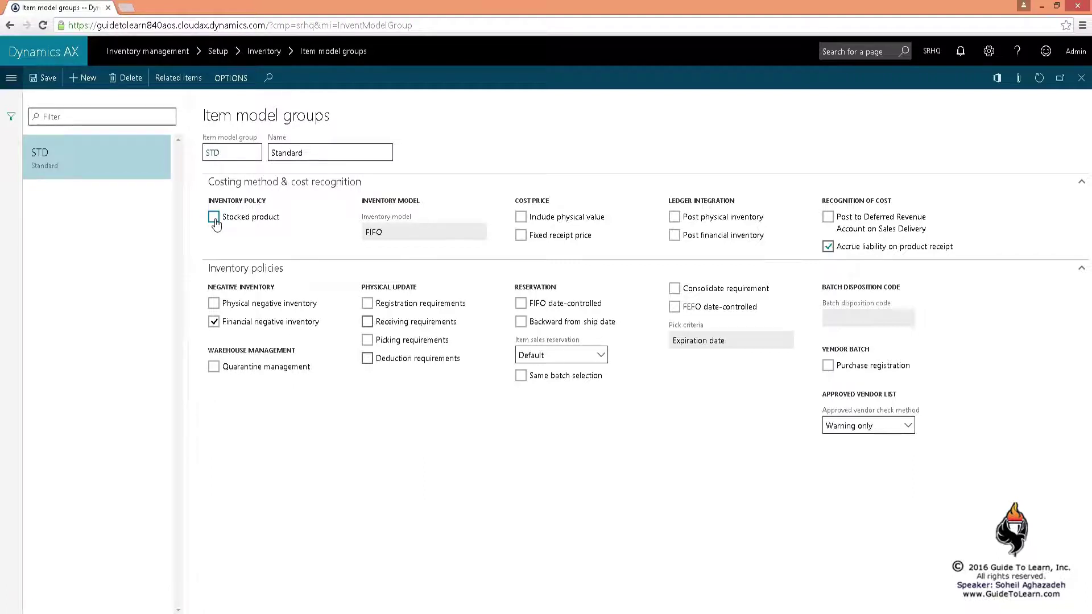
left_click(215, 218)
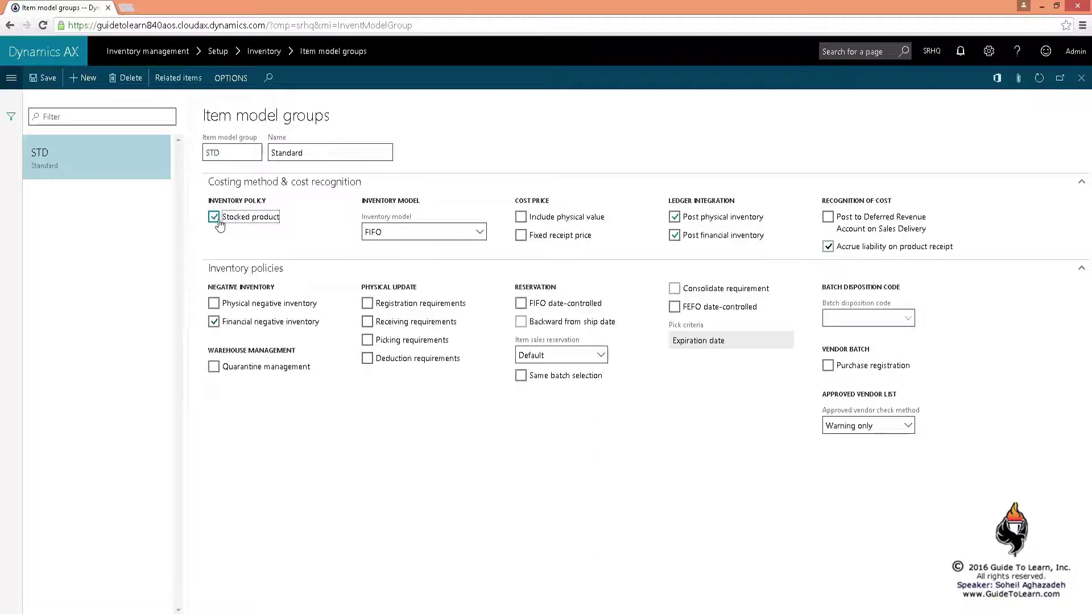
left_click(479, 233)
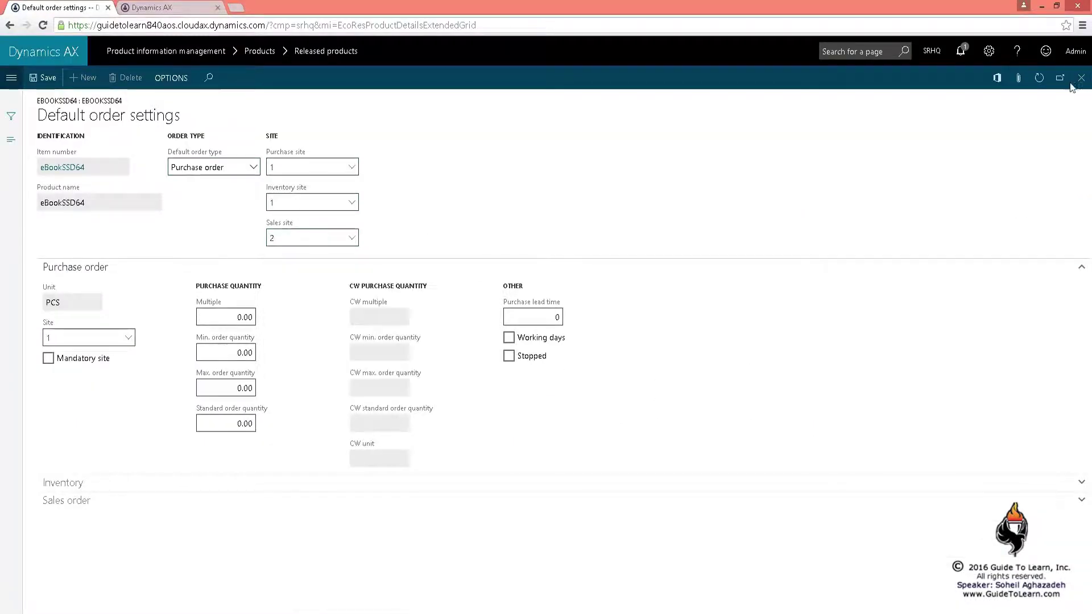
Add eBookSSD64 site 2 with warehouse 200 alongside site 1's warehouse 100
left_click(1081, 78)
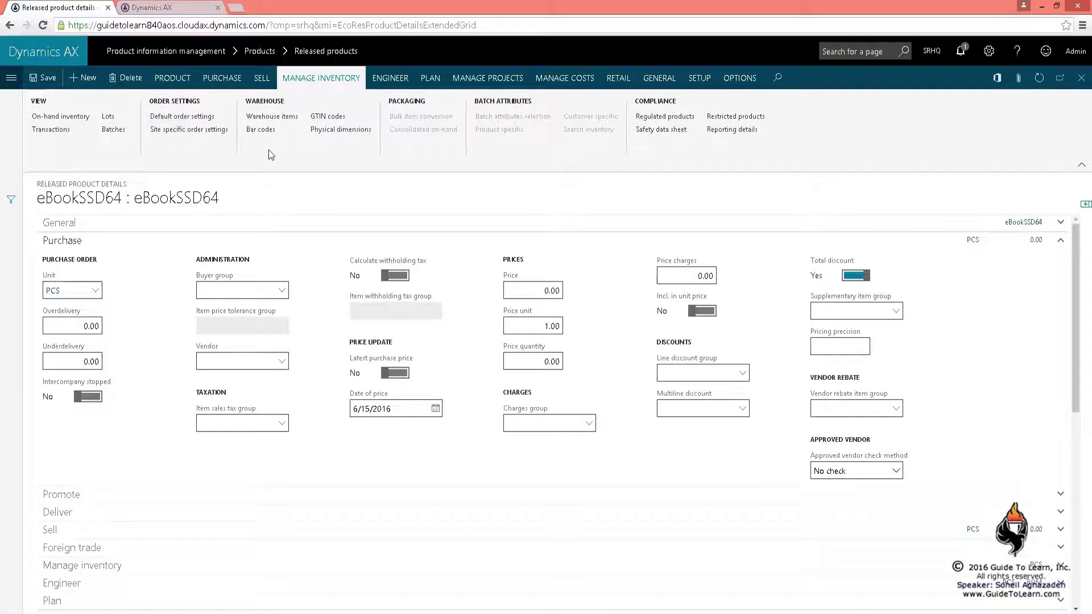
left_click(189, 129)
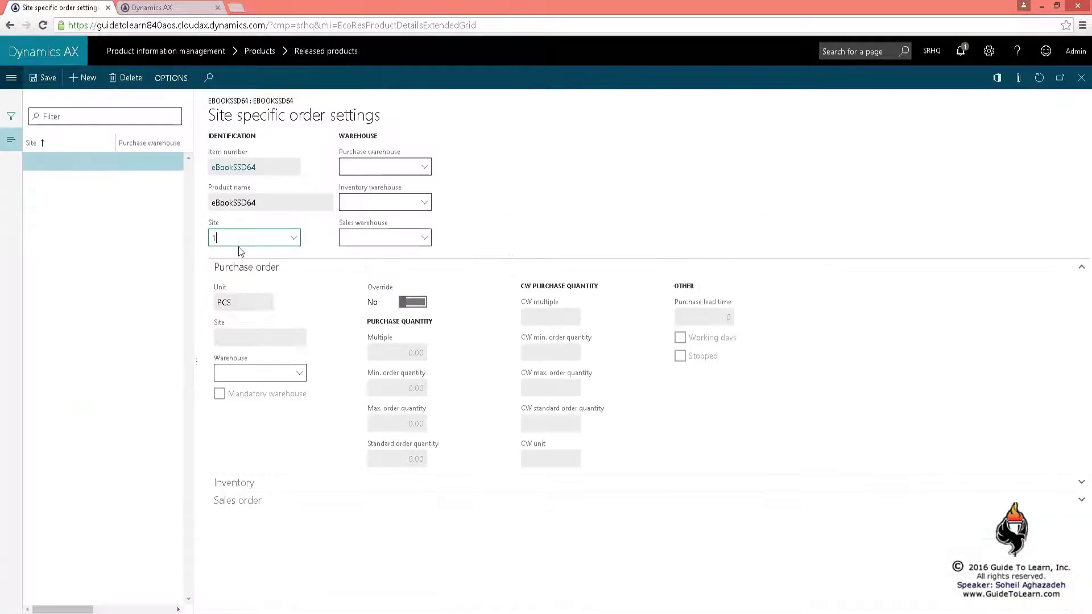
left_click(398, 152)
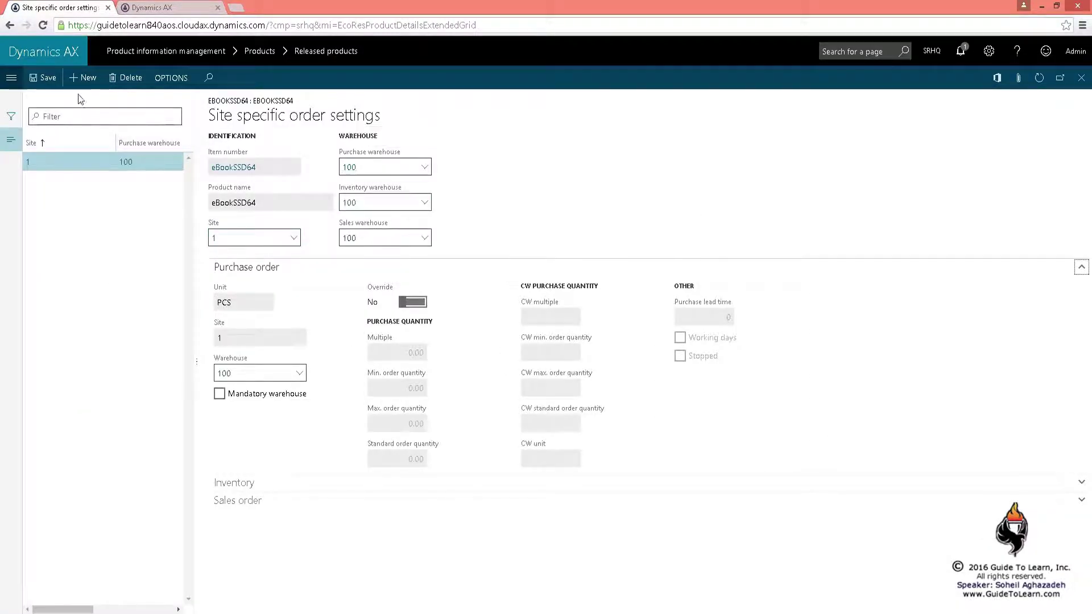
left_click(82, 77)
type("2")
left_click(419, 167)
type("200")
key("Tab")
type("20")
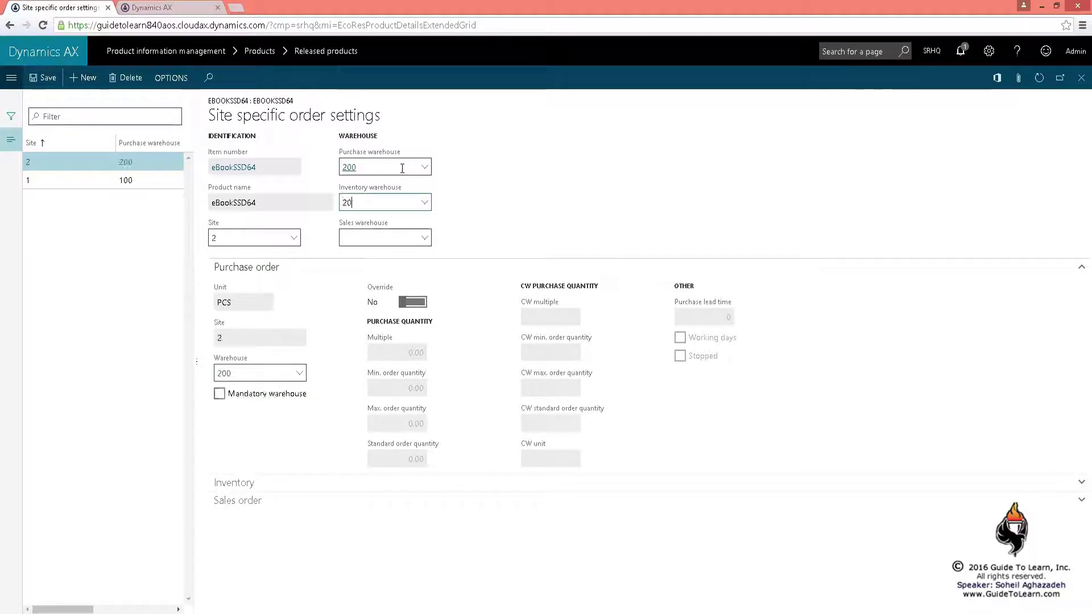
type("200")
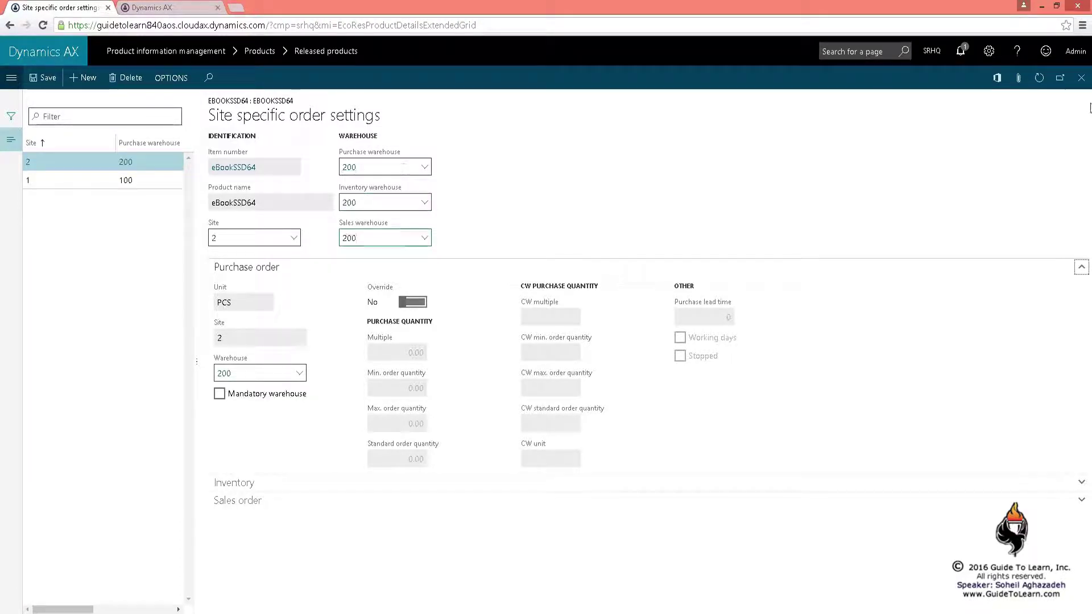
left_click(1081, 77)
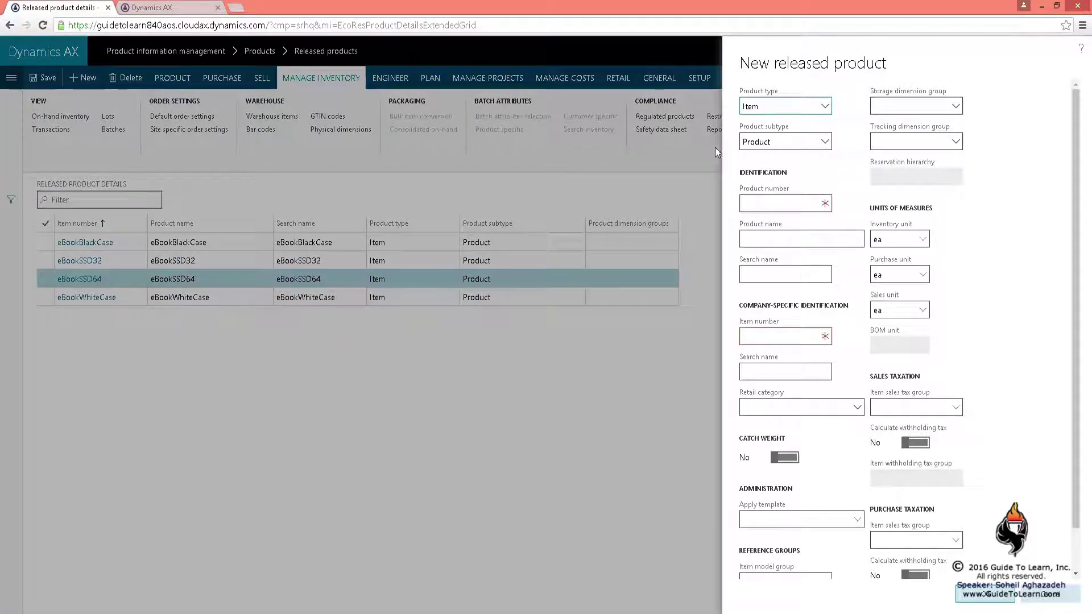
Enter product number eBookLCD with its name and apply the eBook2 template
left_click(804, 203)
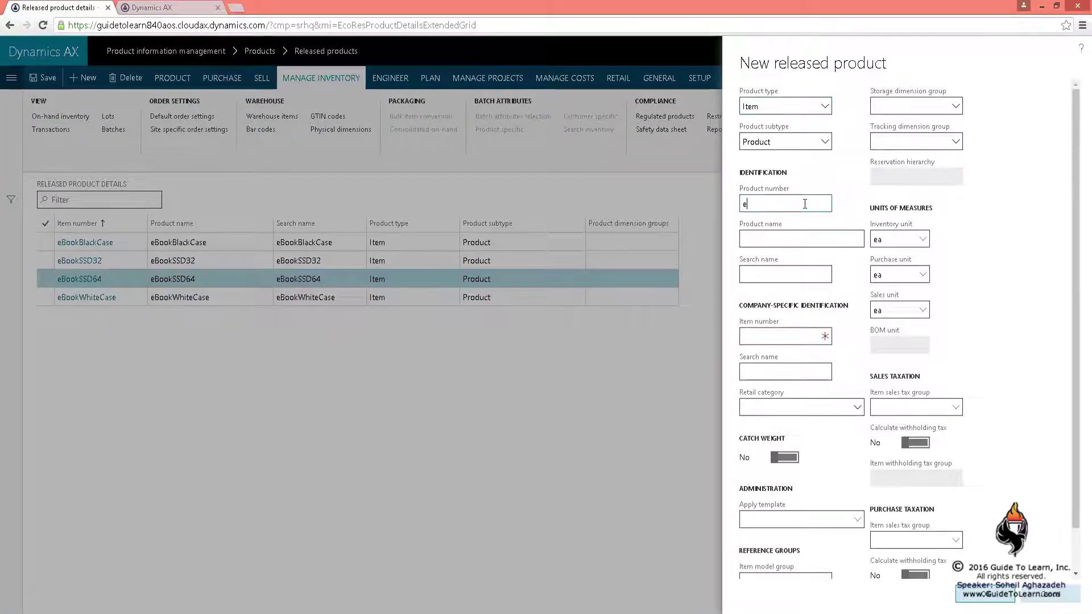
type("eBookLCD")
double_click(804, 204)
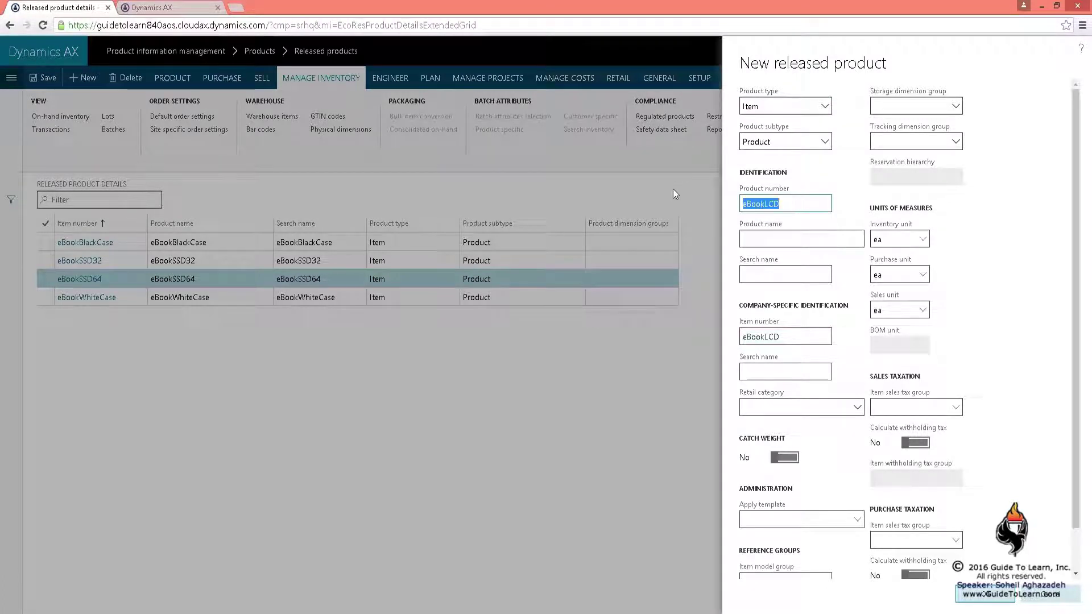
left_click(825, 238)
type("eBookLCD")
key("Tab")
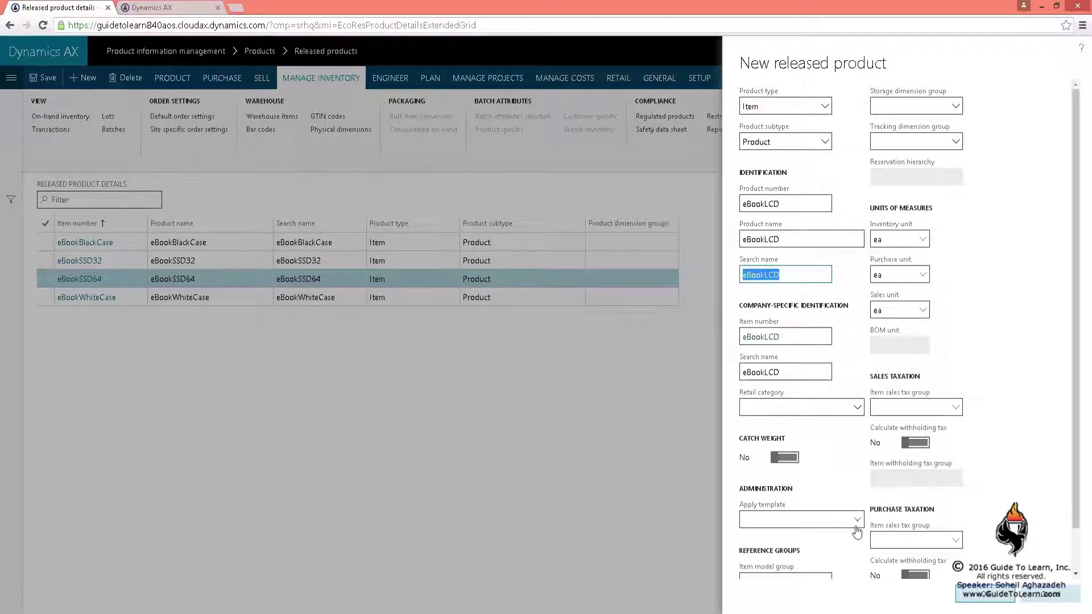
left_click(857, 520)
left_click(833, 421)
Choose SiteWHLoc as the storage dimension group and view its details
scroll(916, 435, "up", 1)
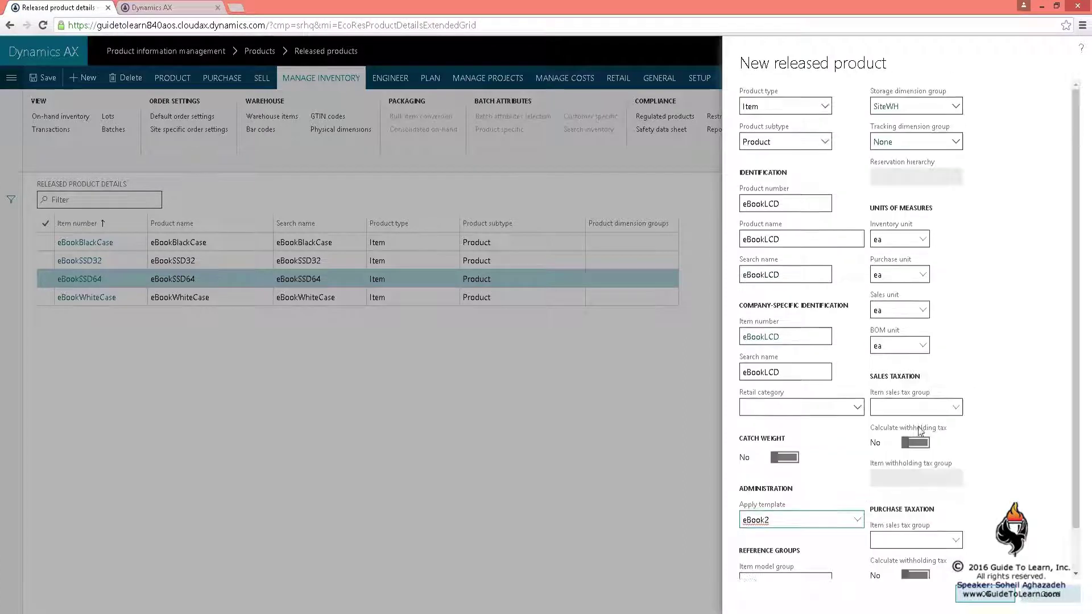
left_click(957, 108)
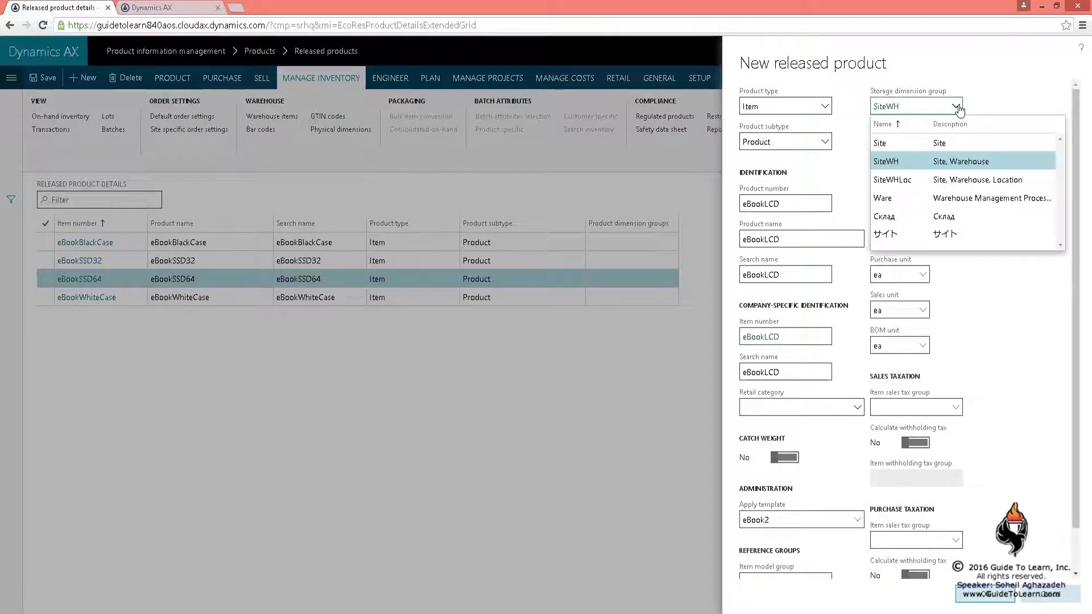
left_click(931, 181)
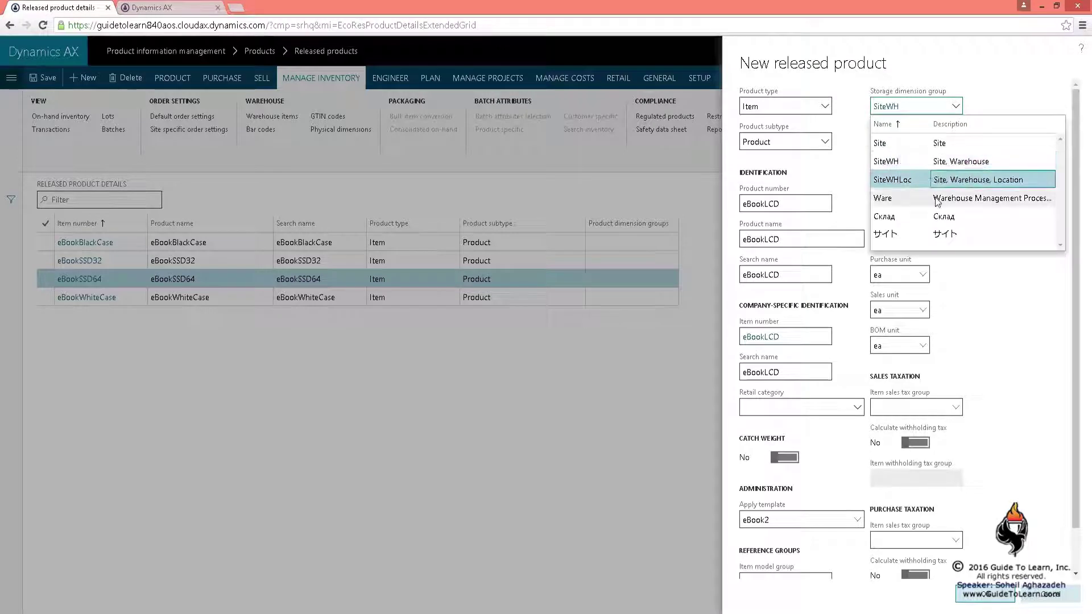
right_click(961, 116)
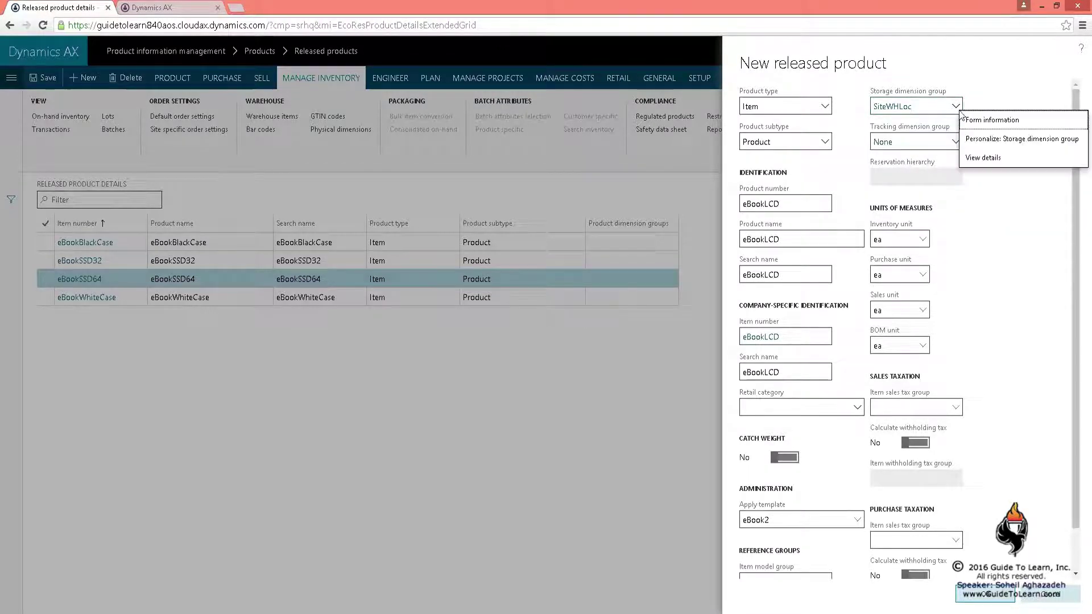
left_click(982, 158)
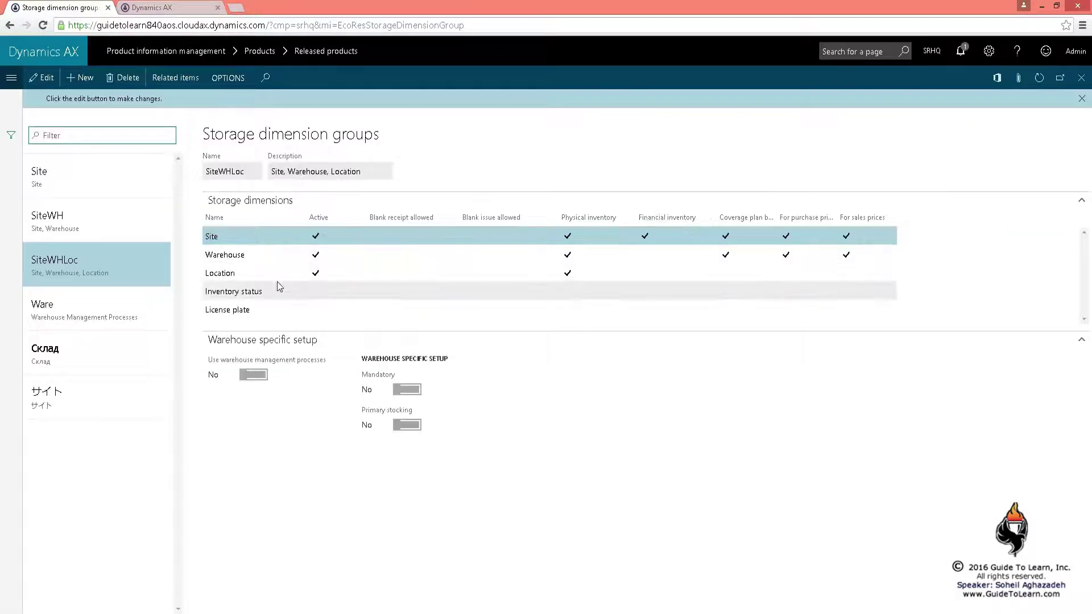
Close Storage dimension groups and review the new eBookLCD released product form
left_click(1081, 78)
scroll(1010, 449, "down", 1)
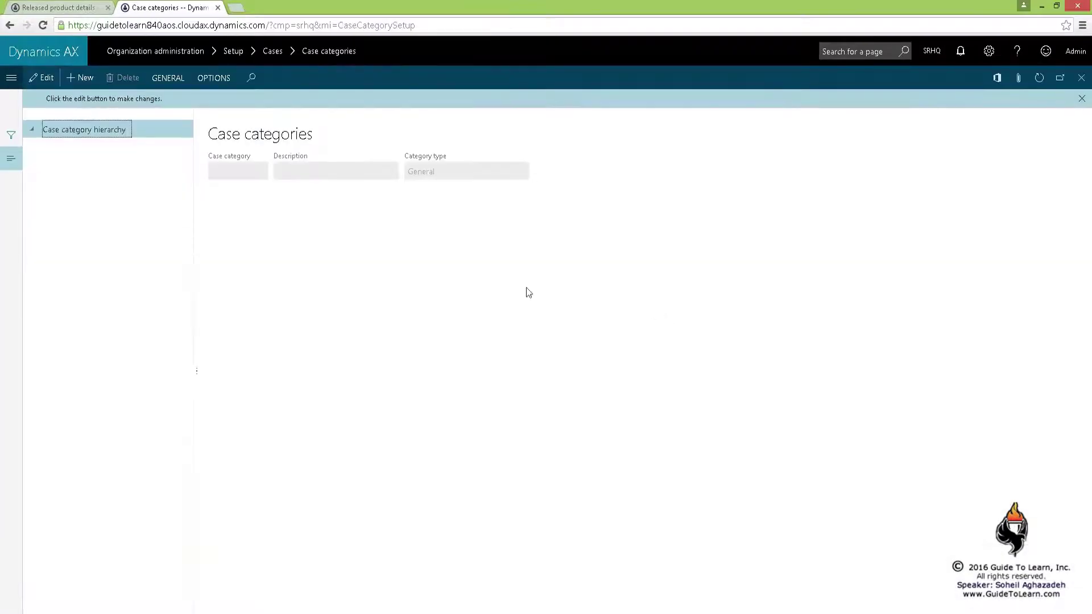
Add case category eBook, described 'Product Change Case Mgmt', with category type Product change
left_click(226, 171)
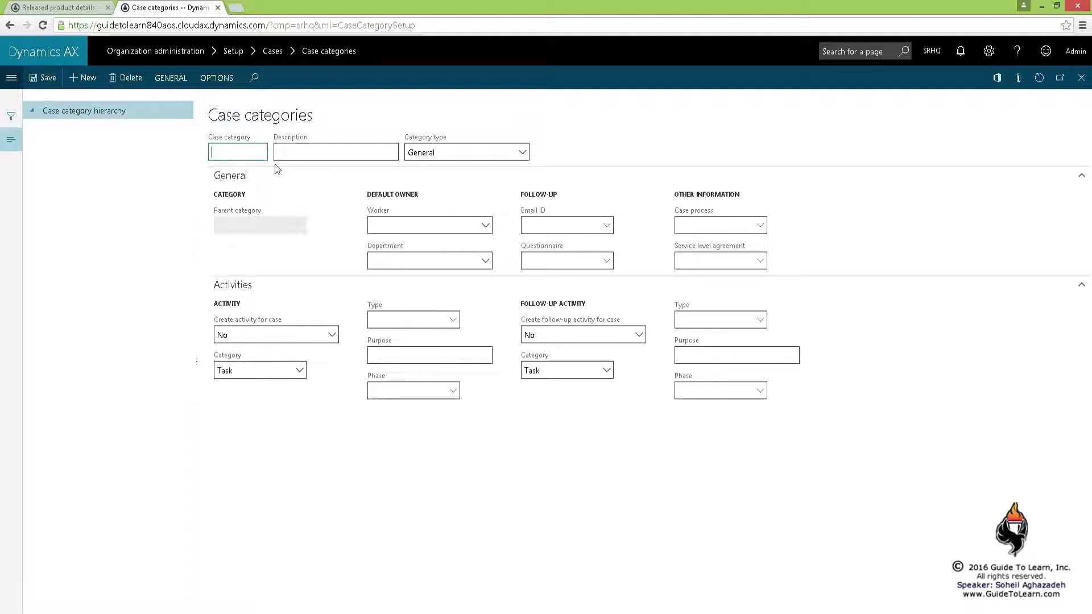
type("eBookProduct Change")
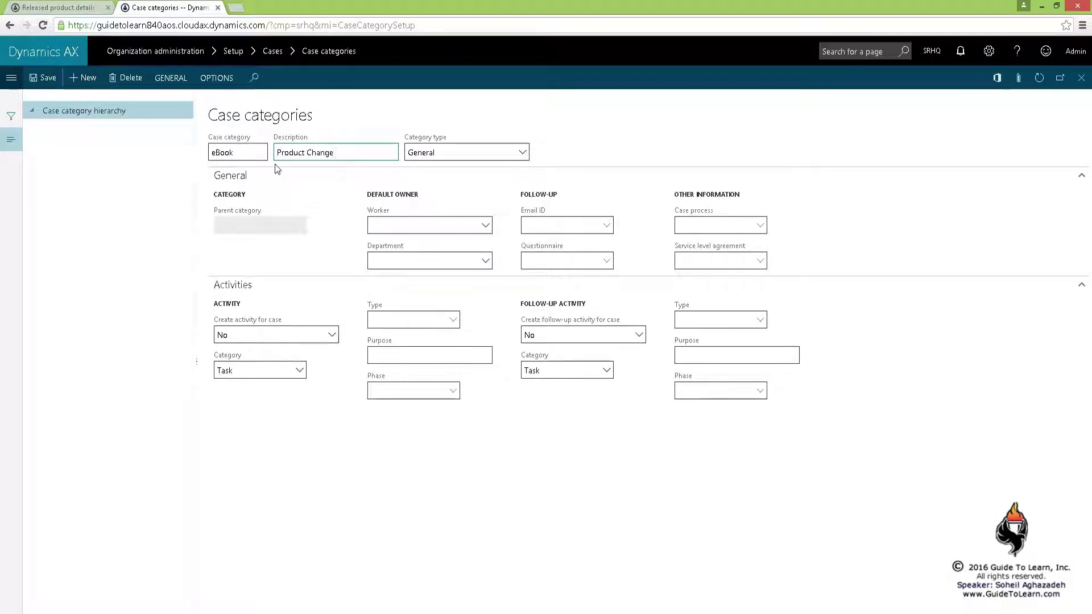
type(" Case Mgmt")
key("Tab")
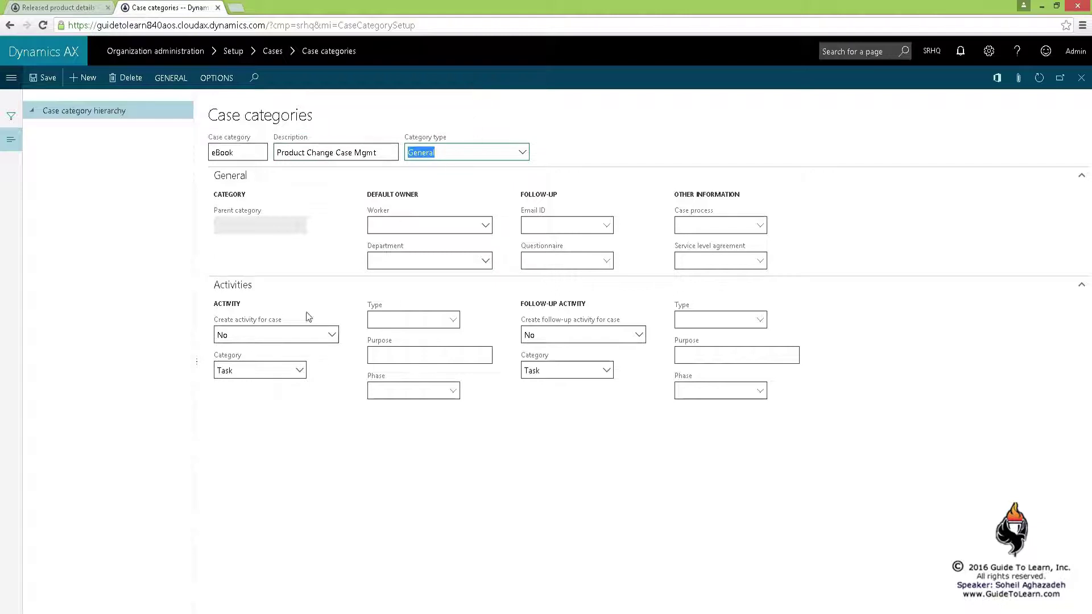
left_click(268, 288)
left_click(522, 152)
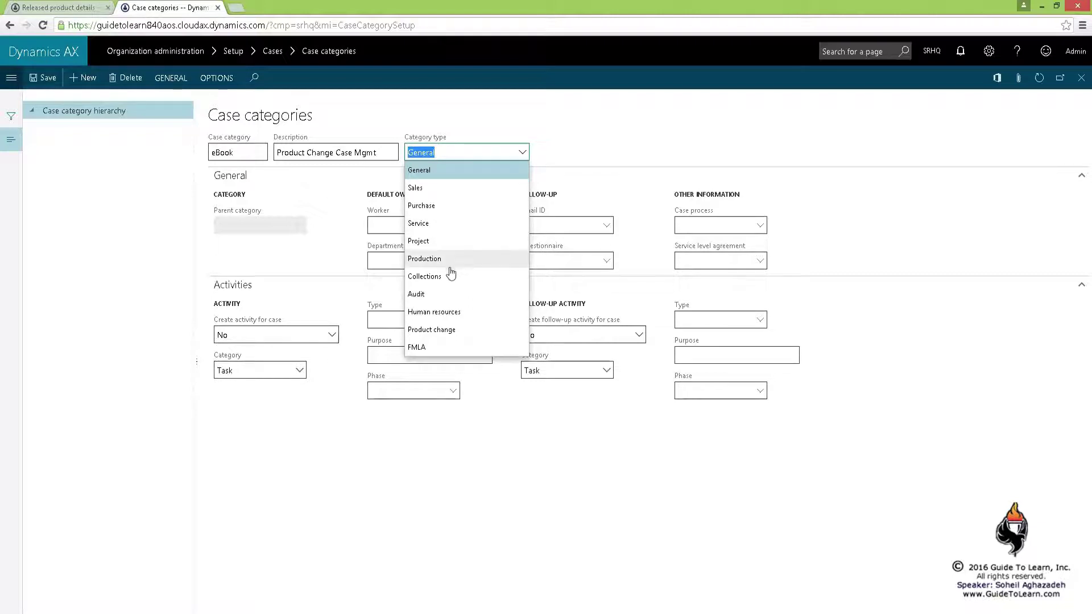
left_click(433, 335)
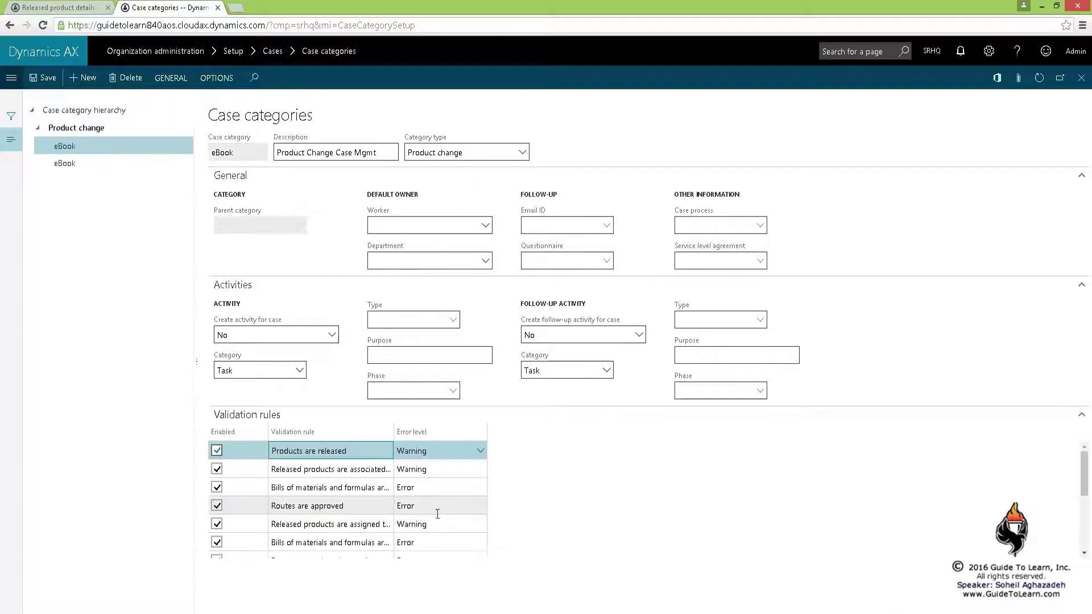
Widen the Validation rule column and review the bills of materials and route version rules
left_click(364, 488)
left_click_drag(393, 434, 572, 433)
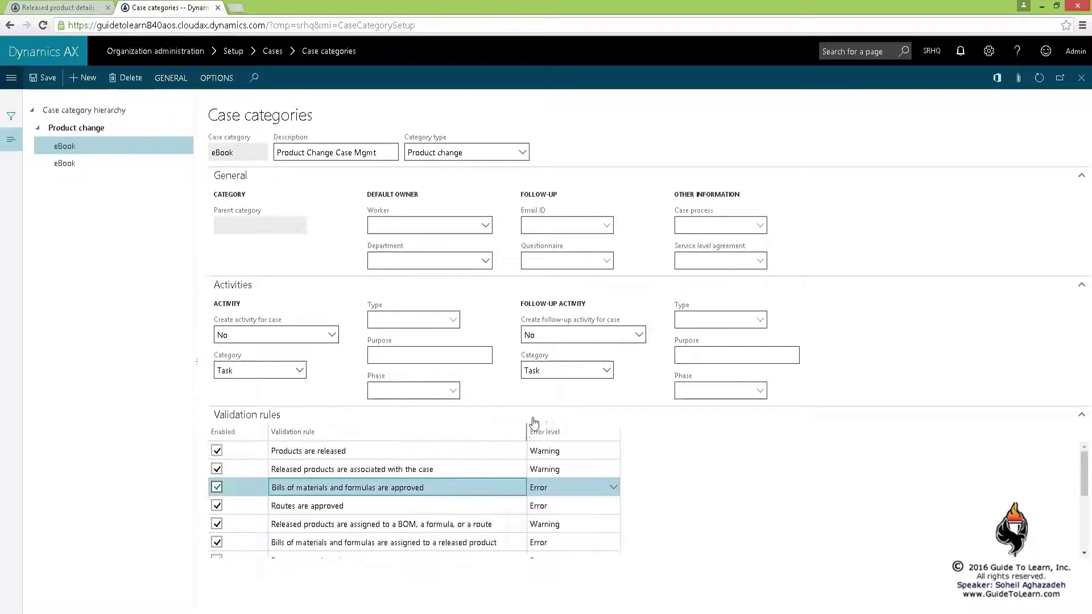
scroll(505, 497, "down", 3)
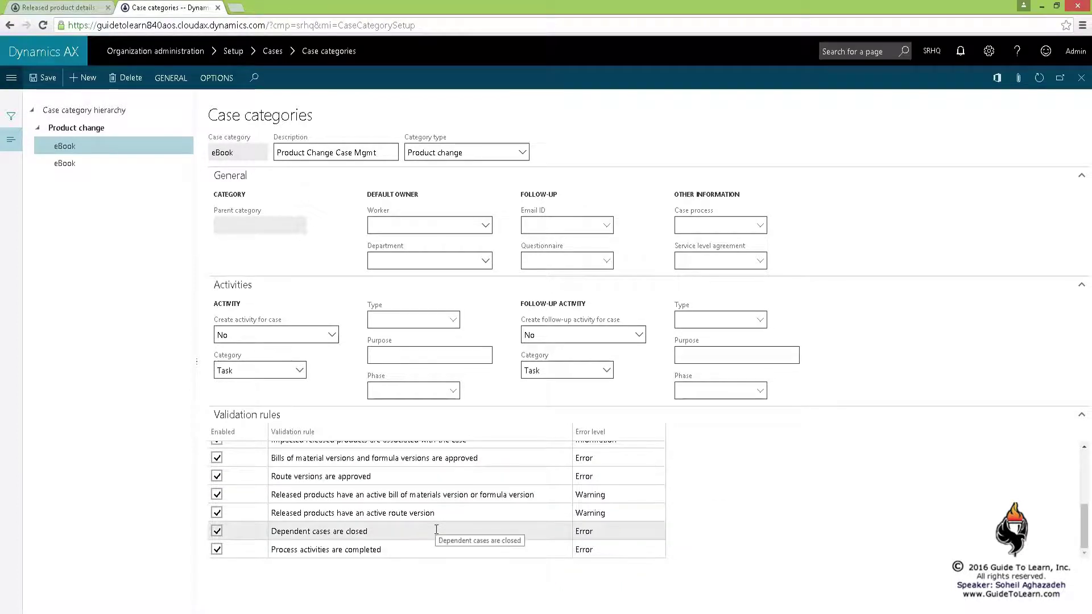
left_click(443, 477)
scroll(443, 477, "up", 2)
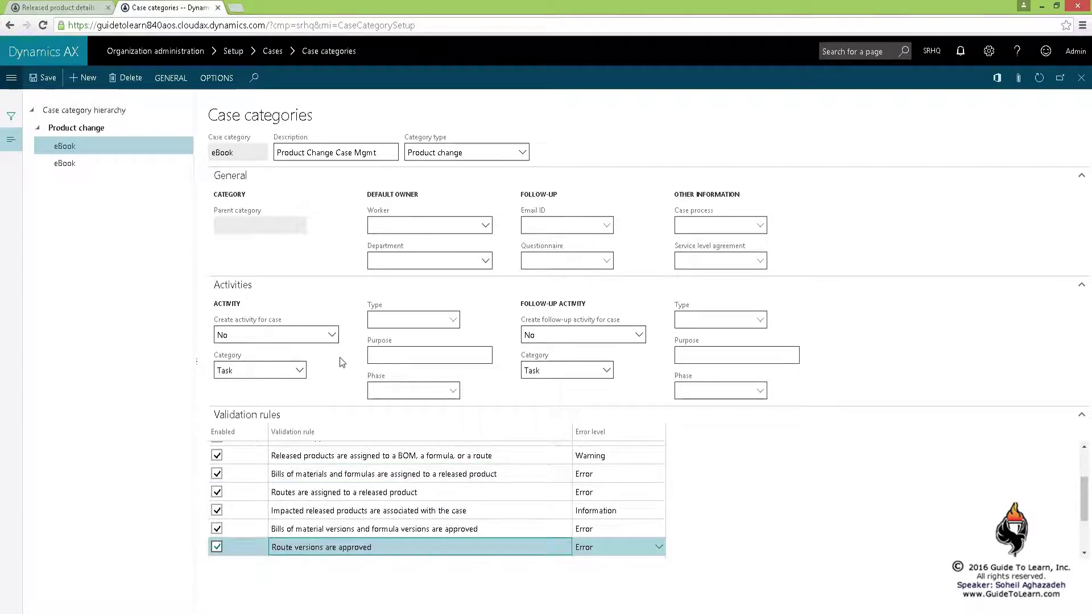
Check the default owner, case process and service level agreement fields, then edit the first rule's error level
left_click(490, 226)
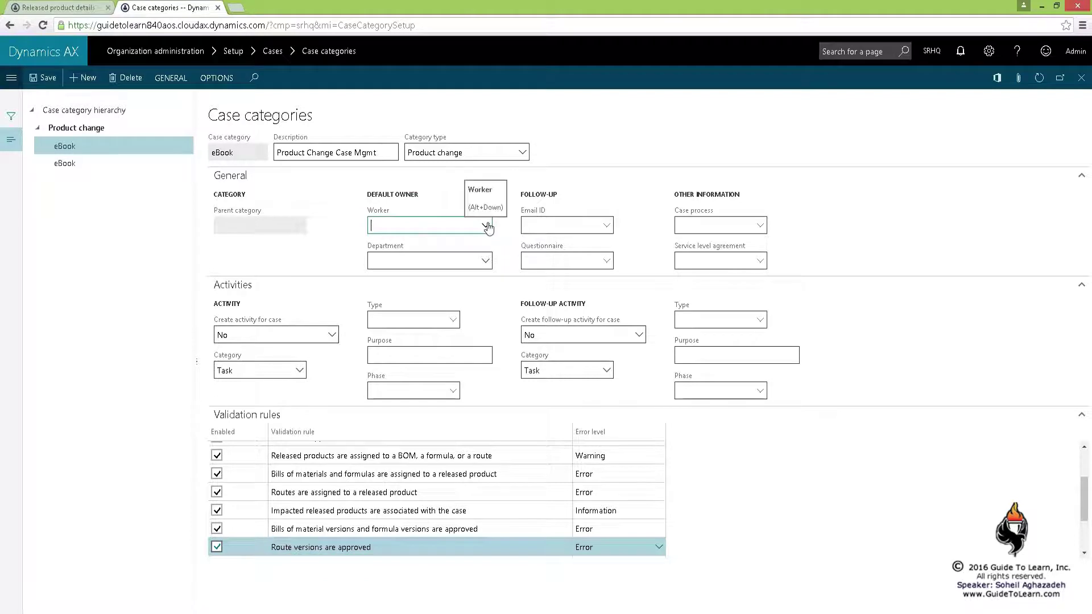
left_click(762, 227)
left_click(748, 227)
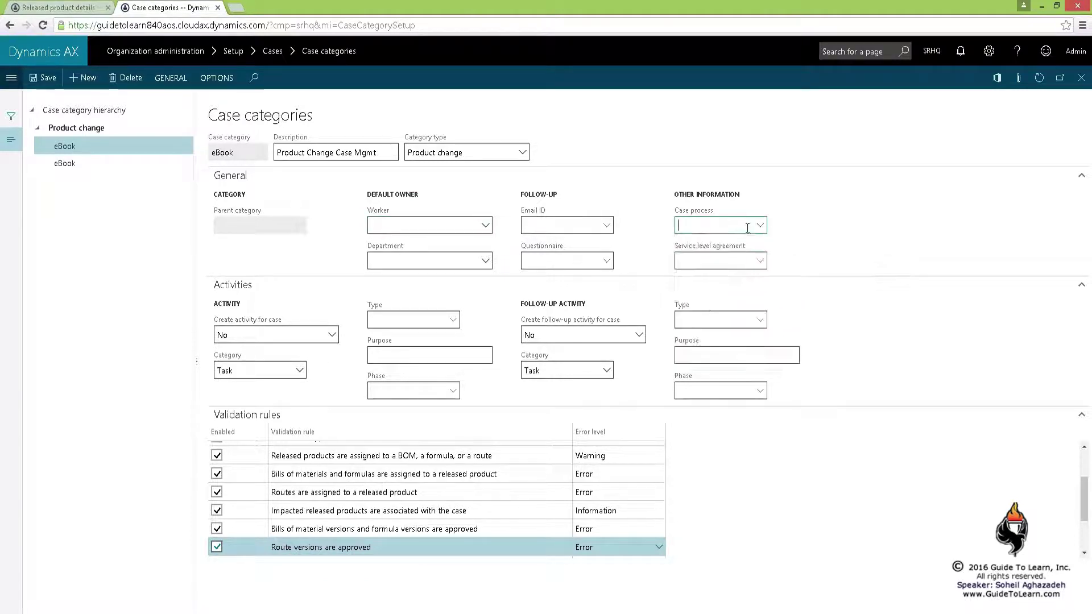
left_click(757, 264)
left_click(758, 262)
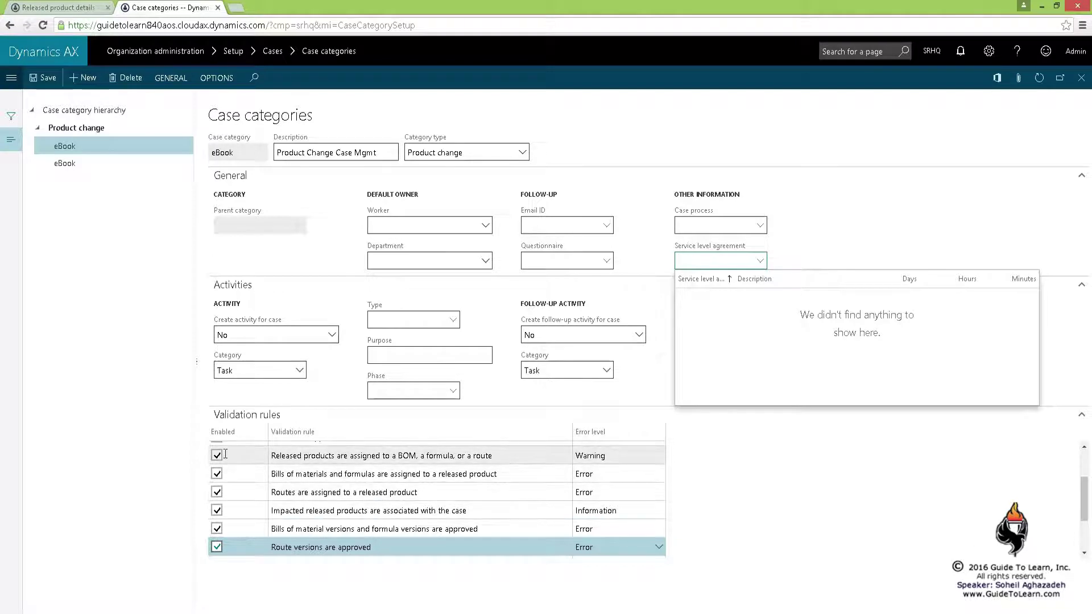
left_click(619, 457)
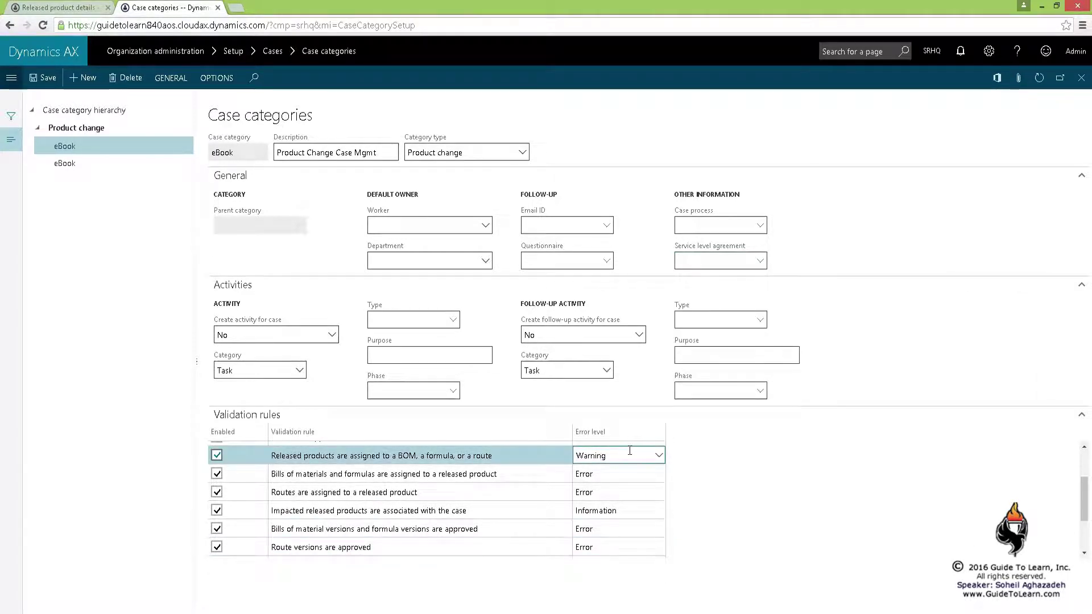
Open the eBook category's related knowledge articles and go to the knowledge article details
left_click(176, 83)
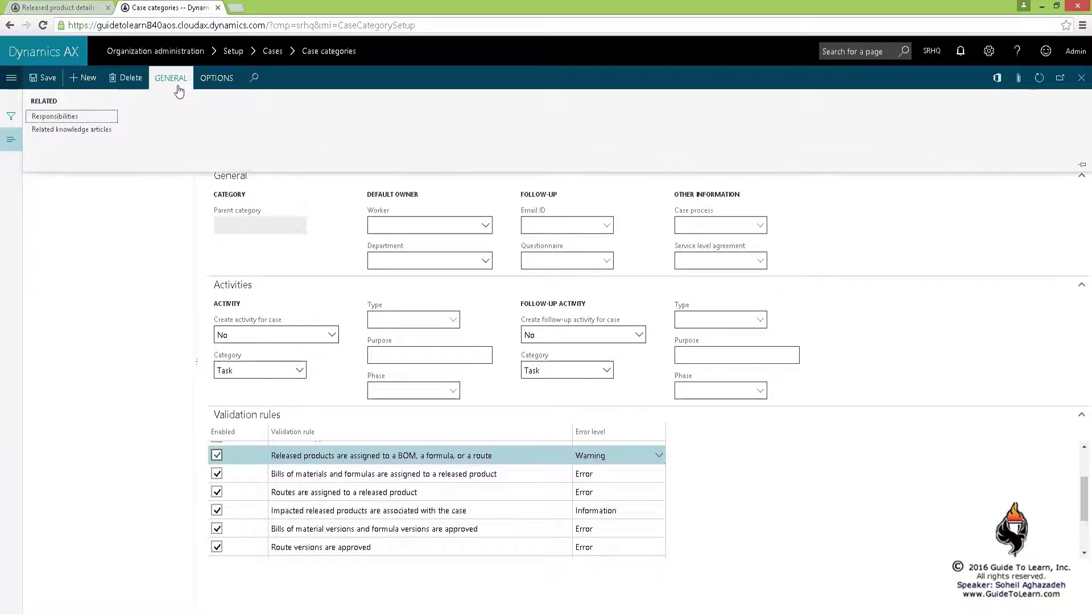
left_click(97, 130)
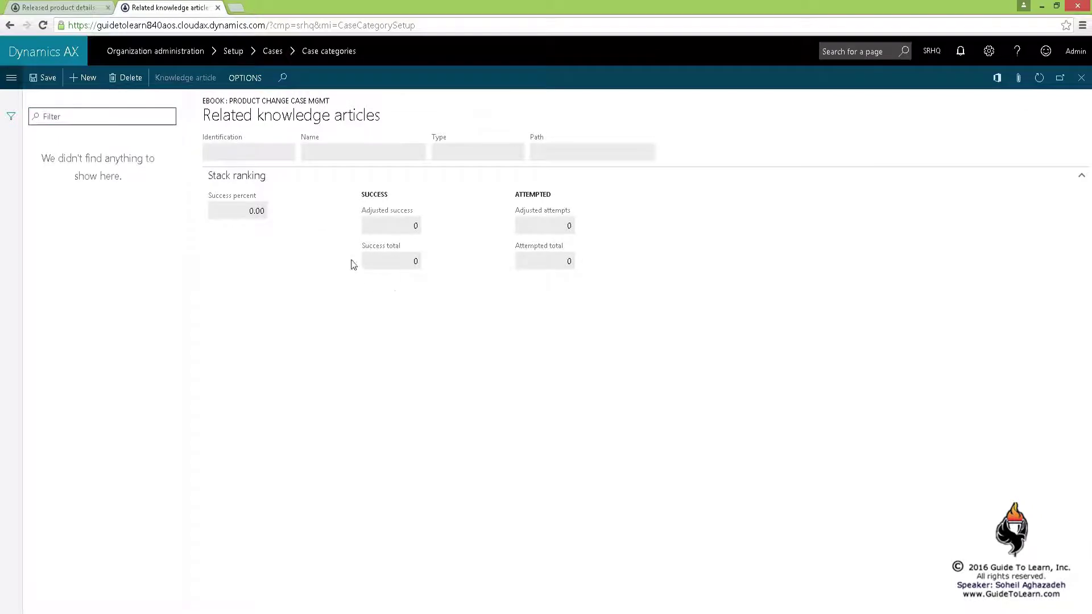
right_click(288, 155)
left_click(311, 202)
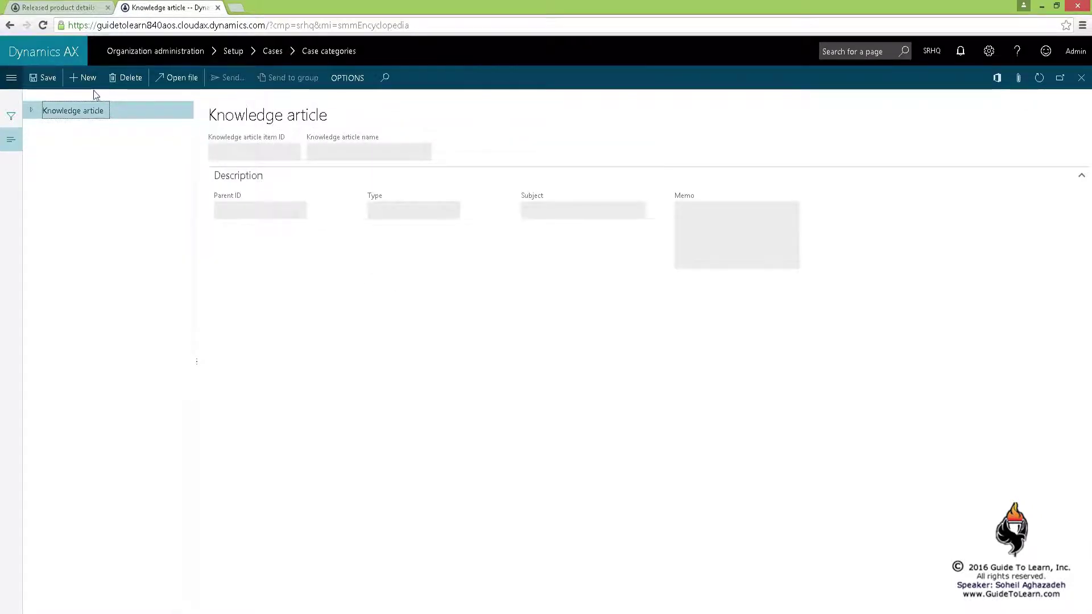
left_click(86, 78)
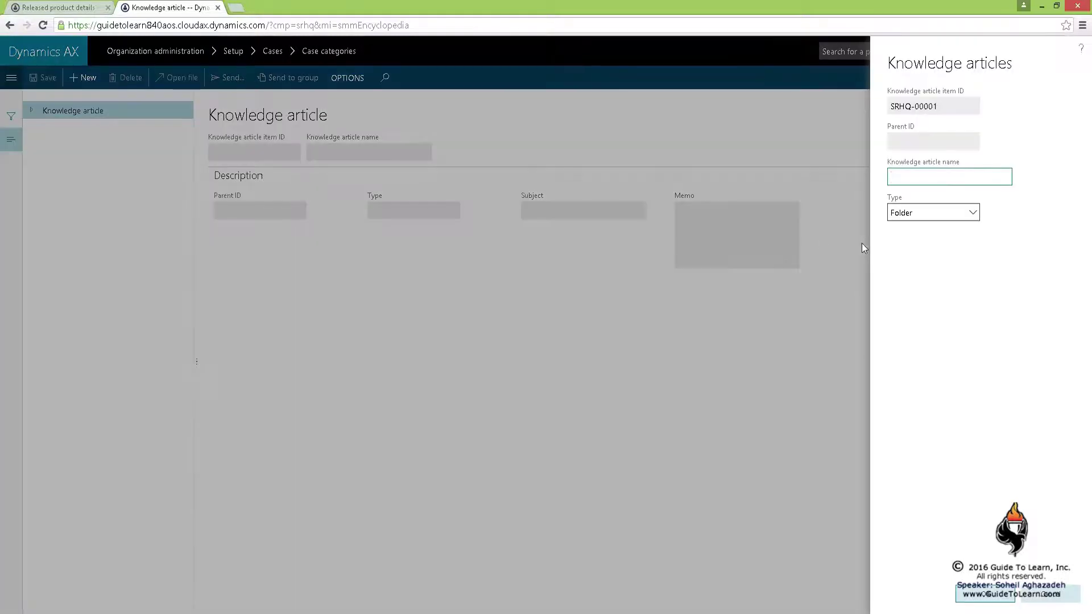
left_click(973, 214)
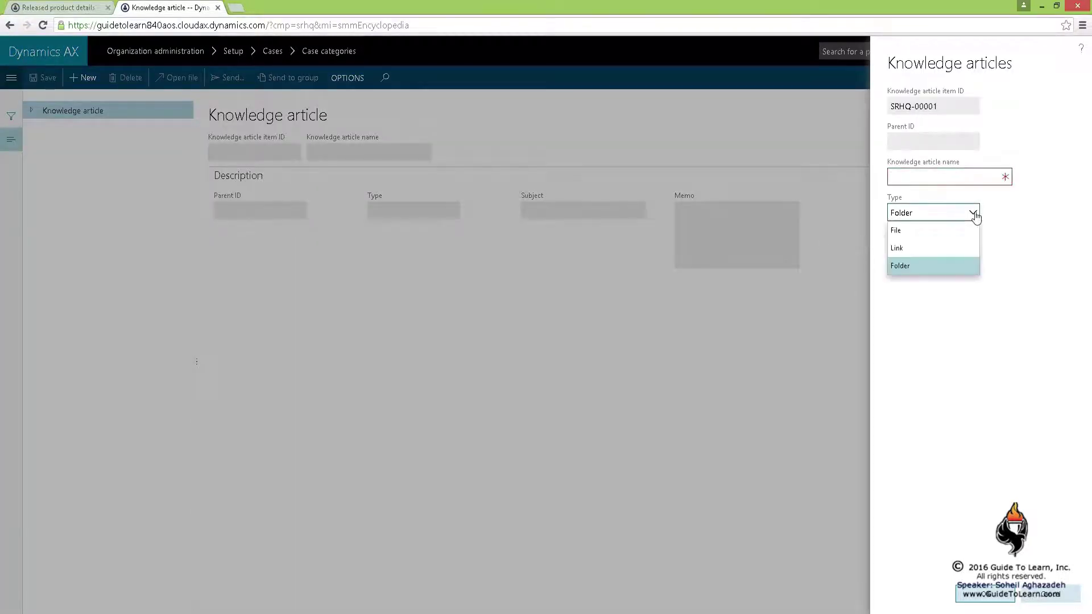
left_click(927, 252)
left_click(937, 180)
type("Guide To Learn")
key("Tab")
key("Tab")
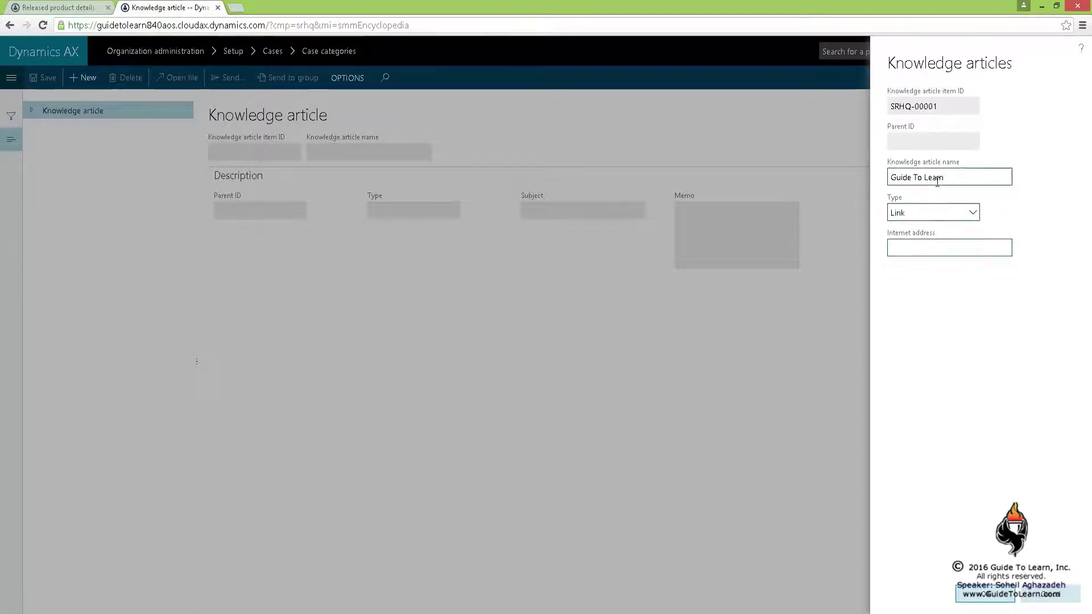
type("www.guidet")
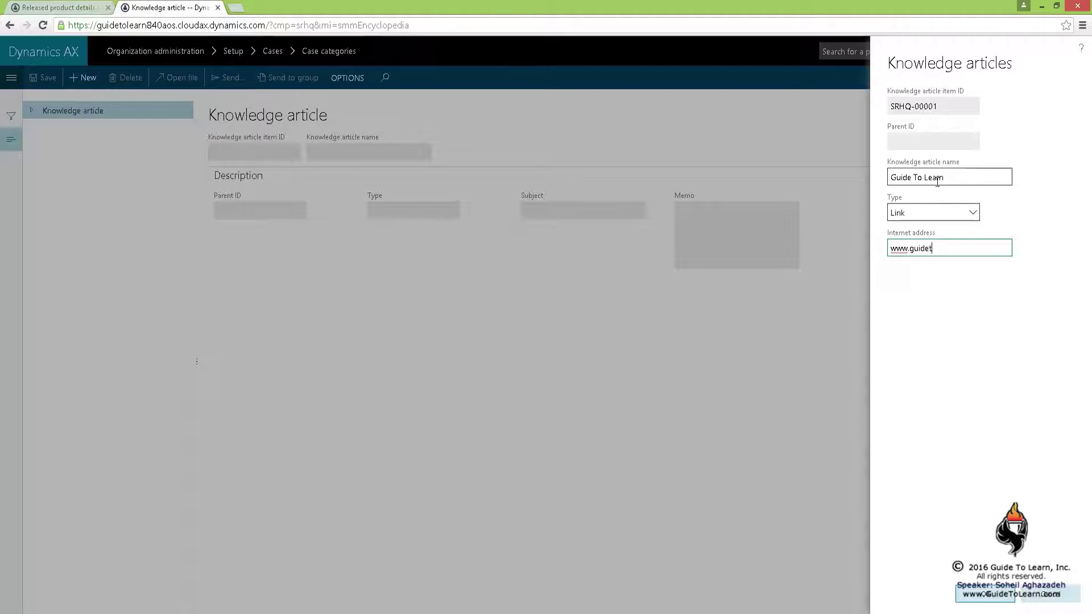
type("olearn.com")
key("Tab")
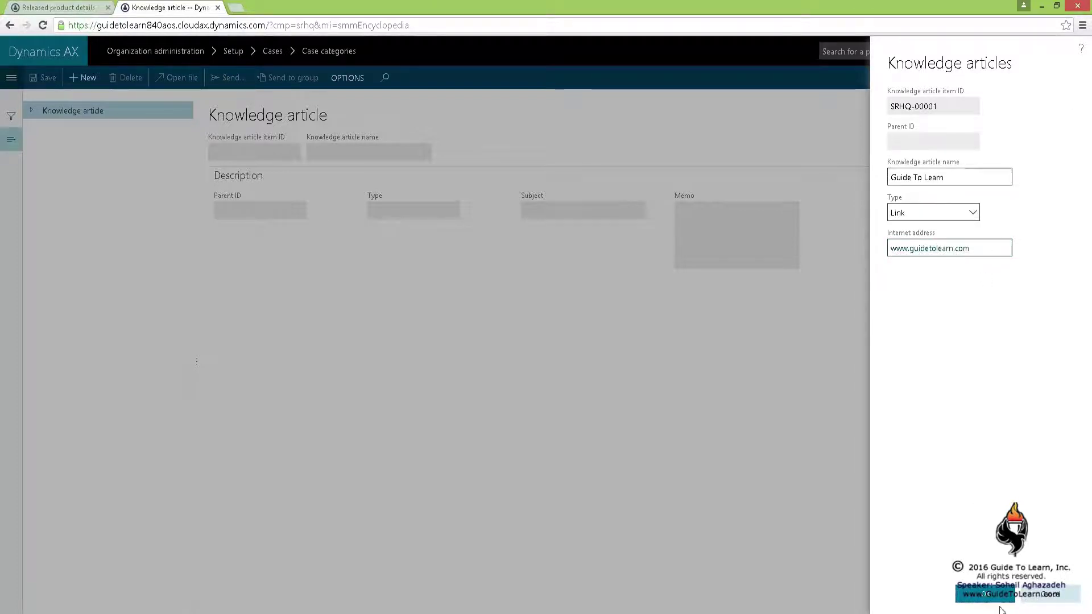
left_click(998, 602)
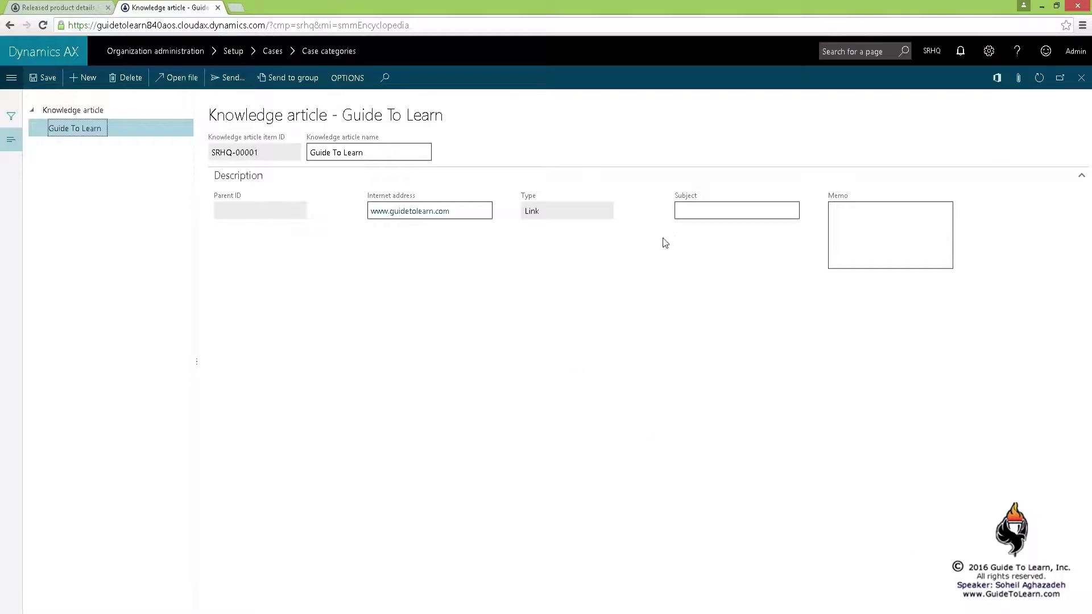
Give the article the subject 'Demo Product Change Case Mgmt' and close it
left_click(701, 211)
type("Demo Product Change")
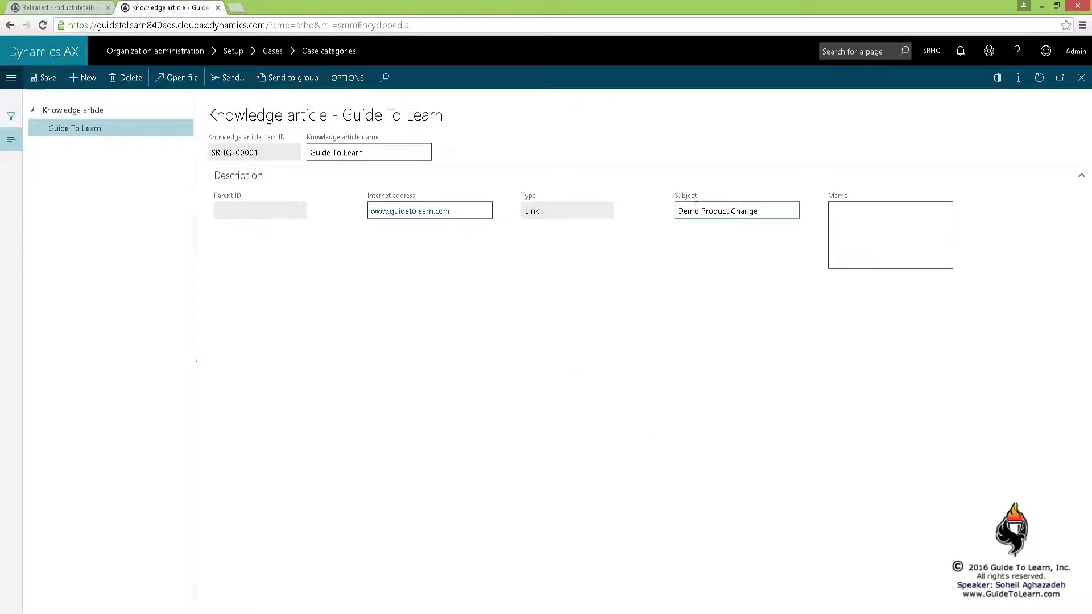
type(" Case Mgmt")
key("Tab")
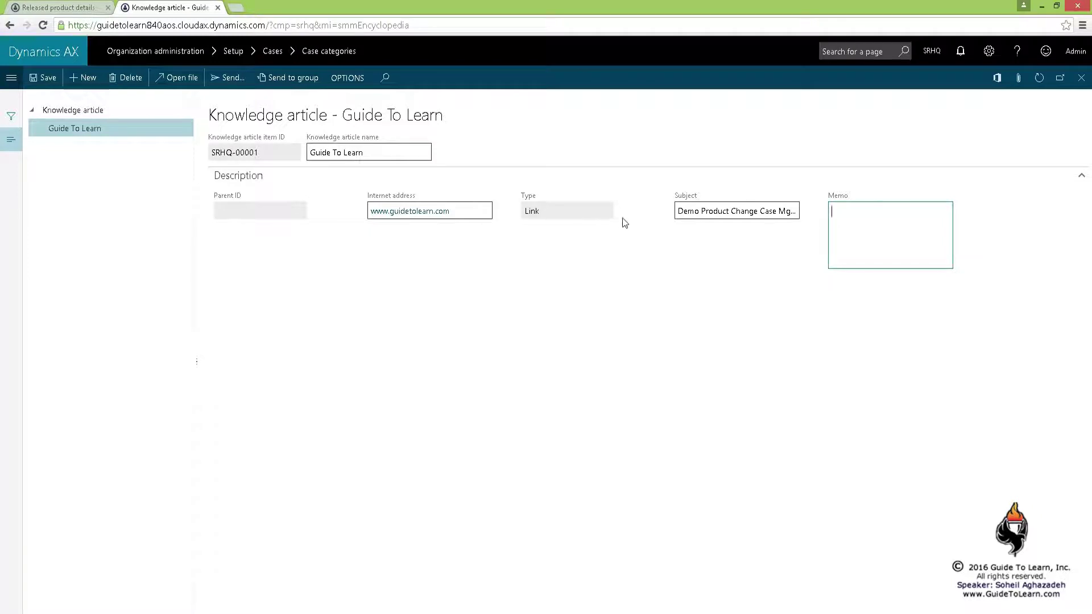
left_click(1081, 78)
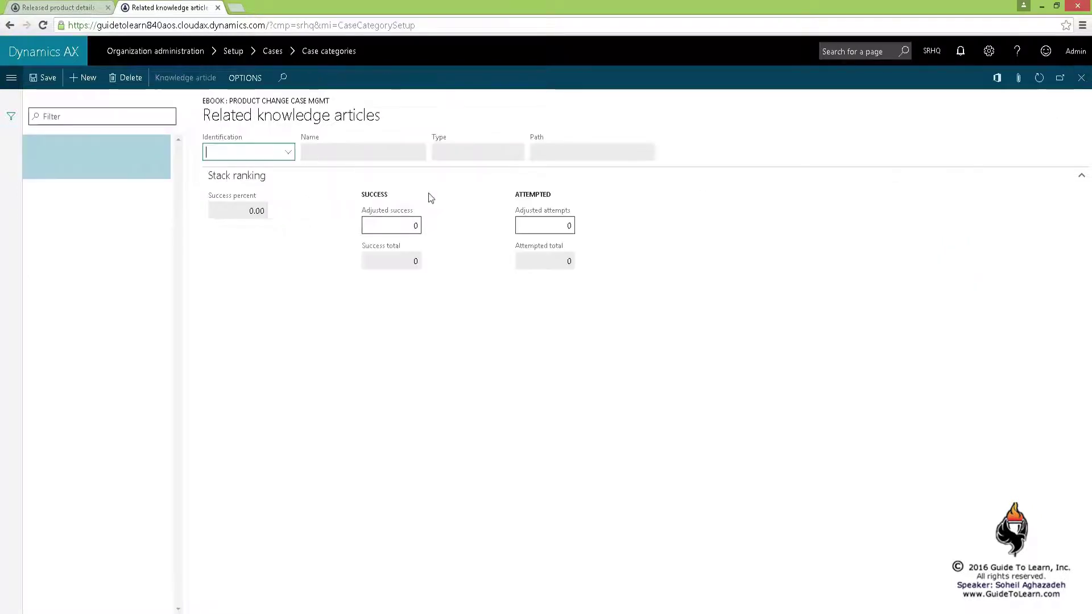
Link article SRHQ-00001 to the category, save, and close back to case categories
left_click(291, 152)
left_click(255, 194)
left_click(239, 301)
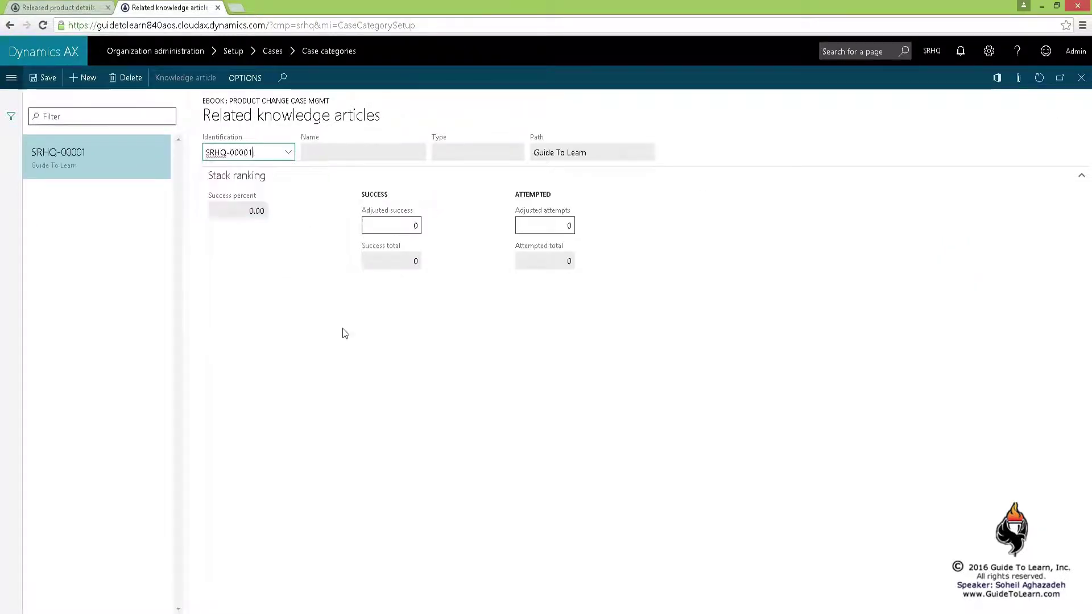
left_click(44, 77)
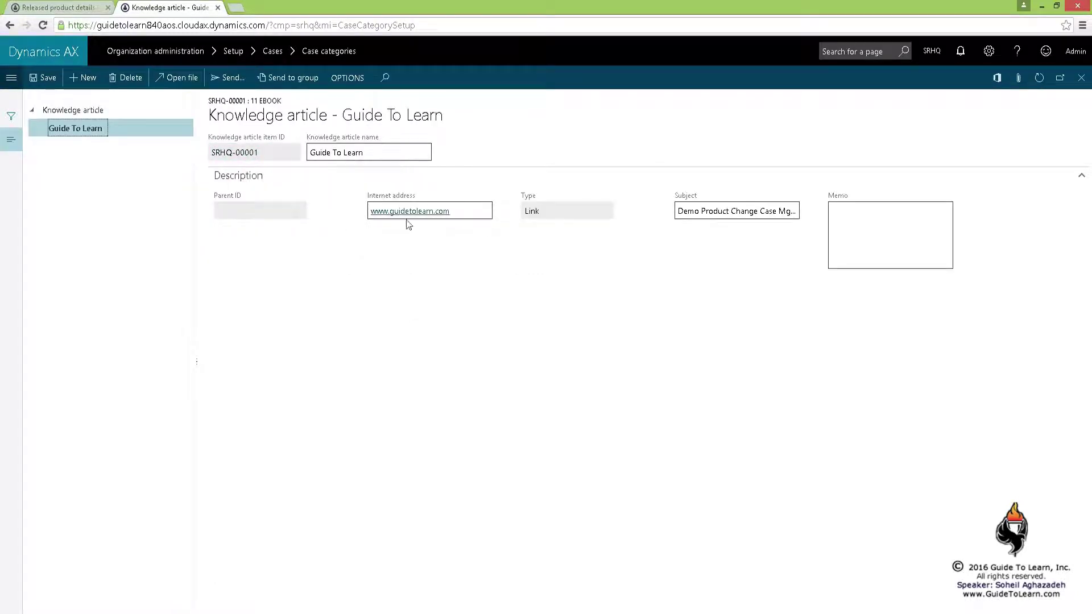
left_click(1080, 83)
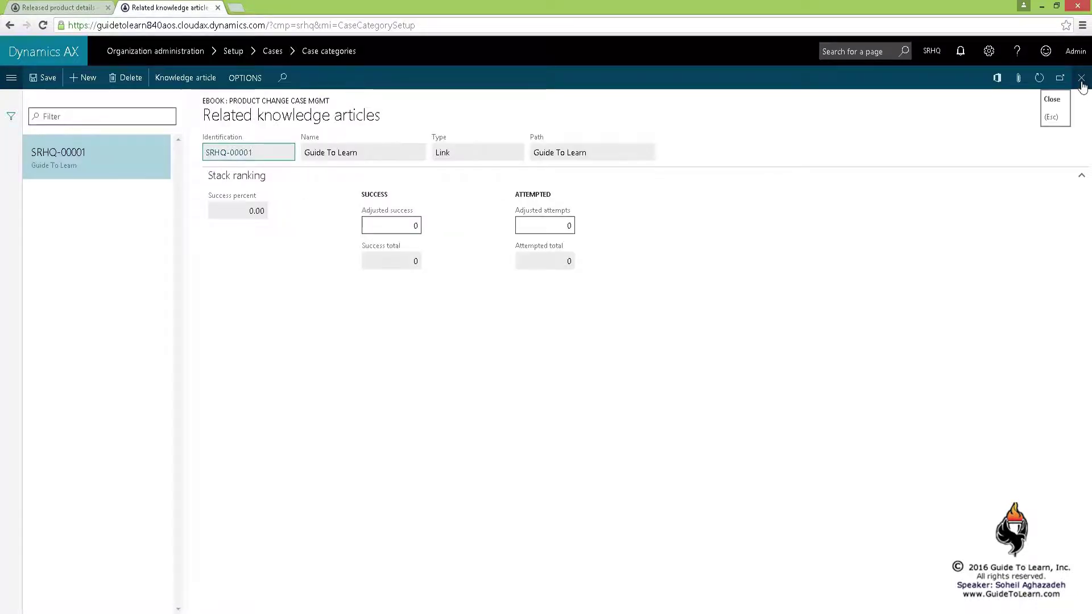
left_click(1081, 82)
Go to Product information management > Released products and start a new case, opening the Name lookup
left_click(1081, 82)
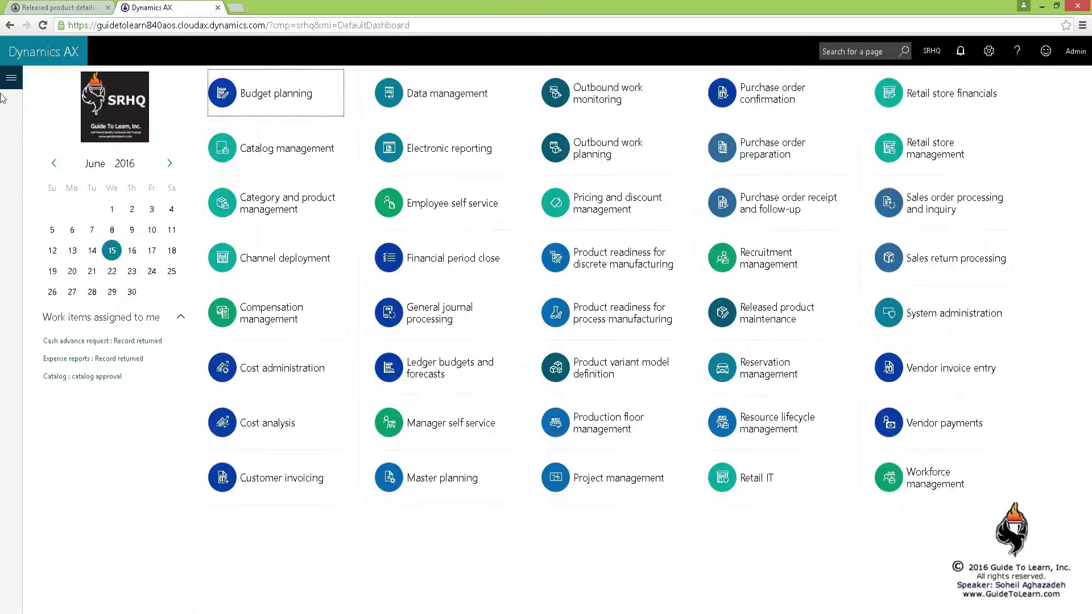
left_click(11, 78)
left_click(80, 471)
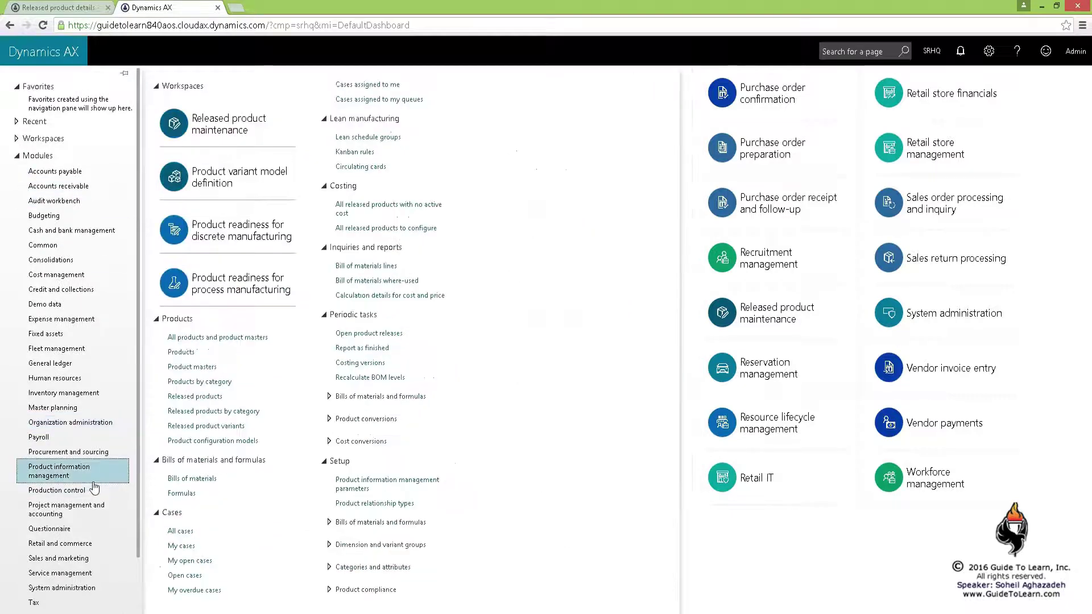
left_click(204, 397)
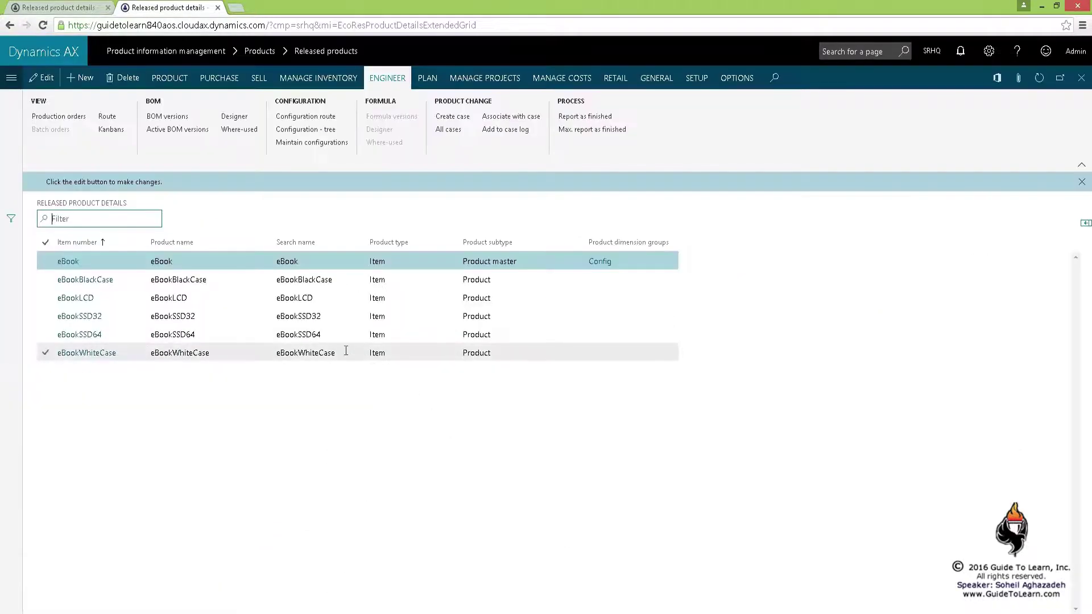
left_click(450, 120)
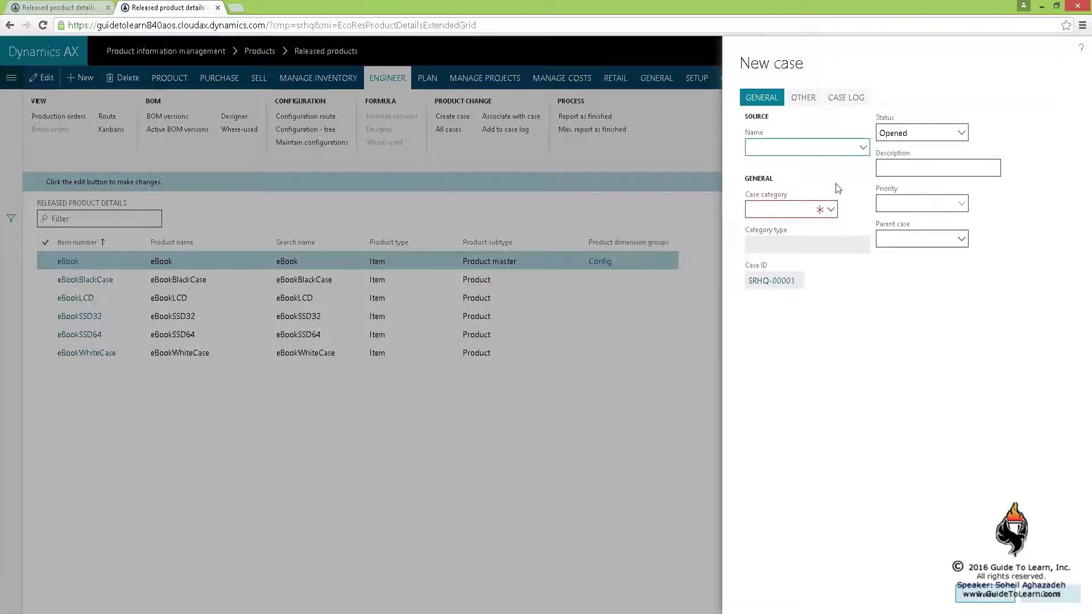
left_click(863, 148)
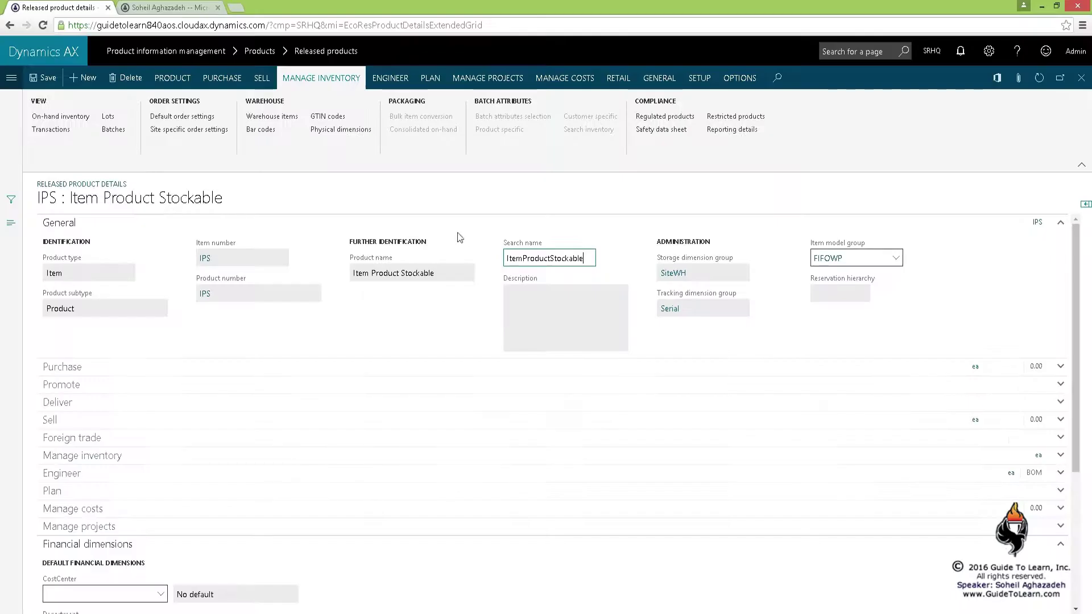
Start new released product IPNS named 'Item Product Non Stockable'
left_click(88, 83)
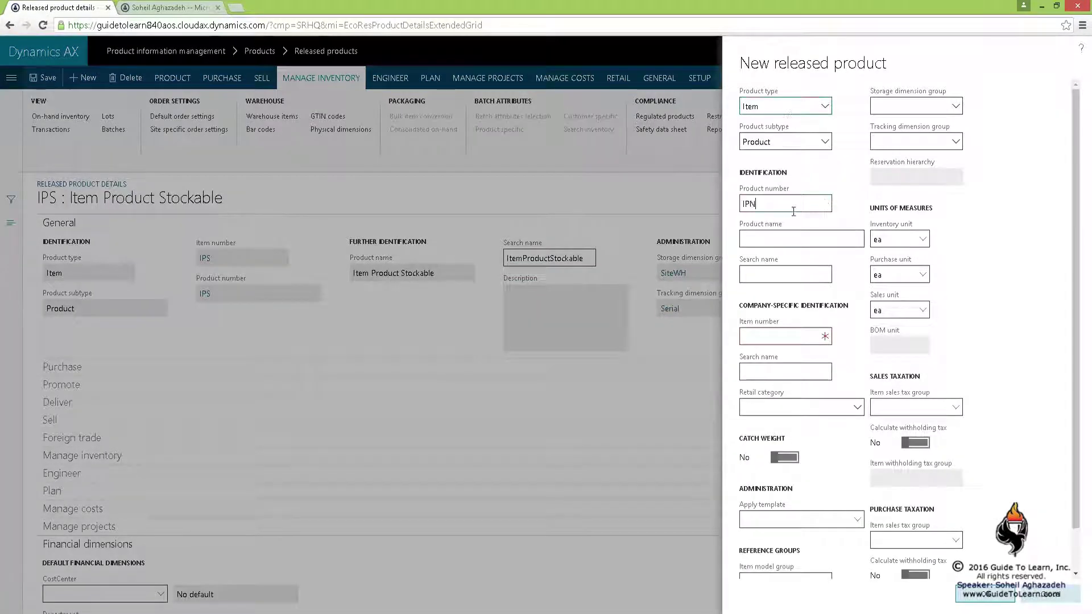
type("S")
key("Tab")
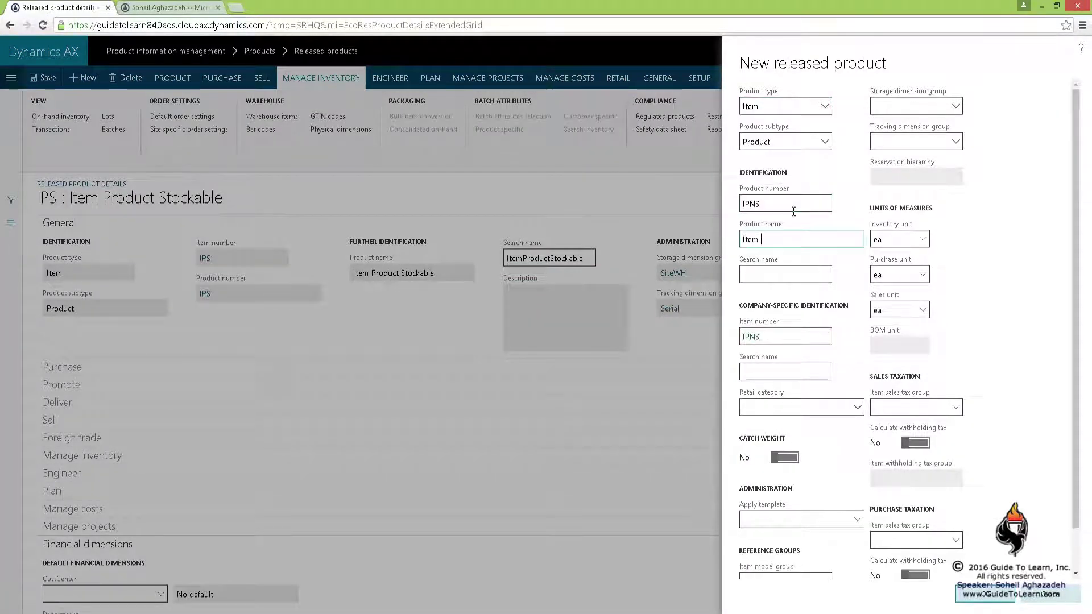
type("Item Product Non Stockable")
key("Tab")
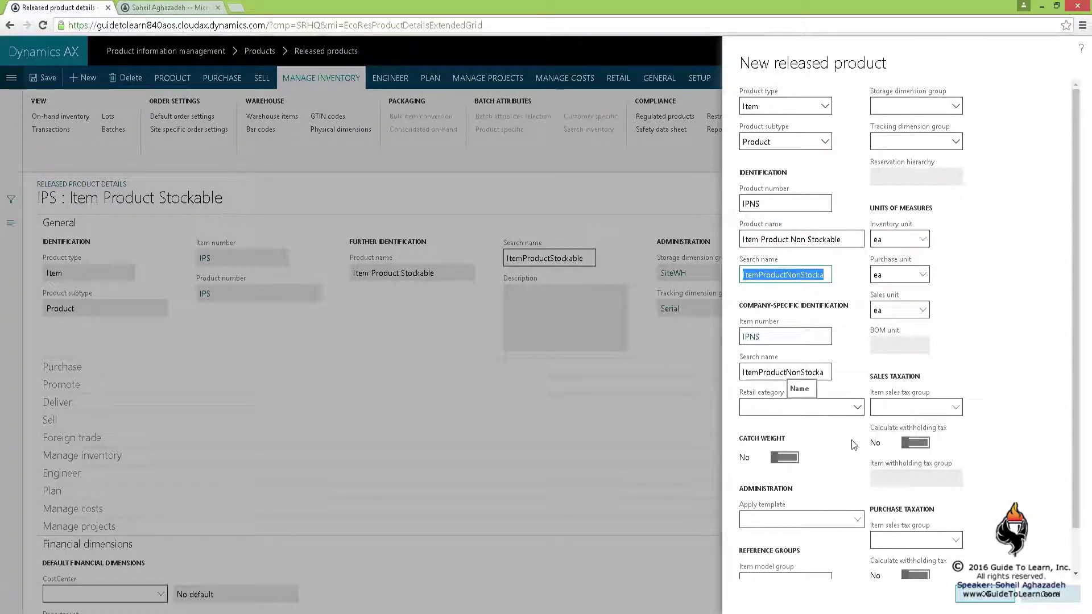
Set item model group EXP and review that model group's details
scroll(876, 501, "down", 1)
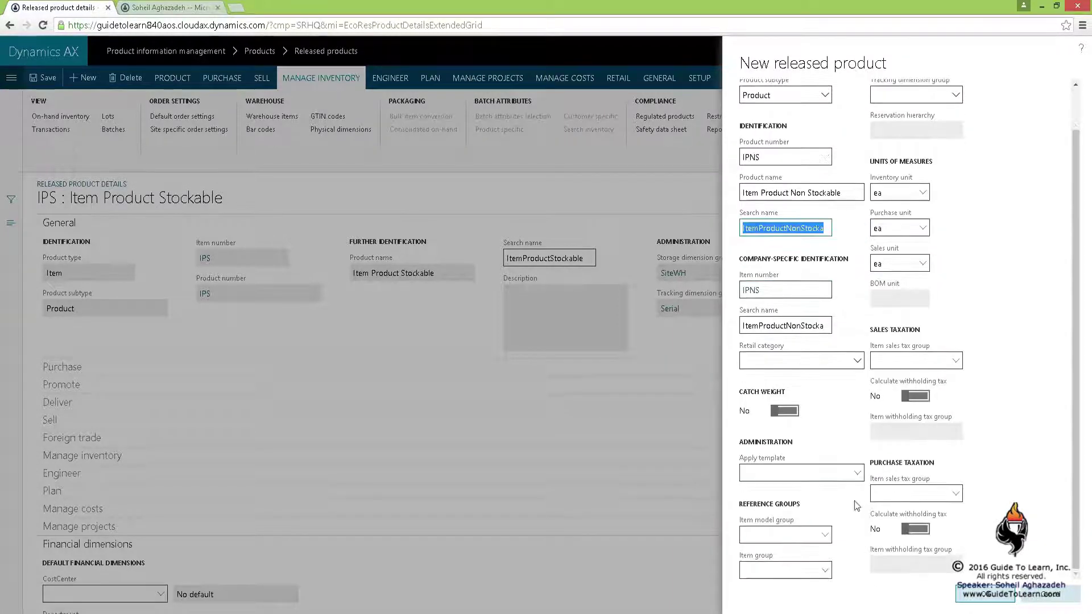
left_click(824, 536)
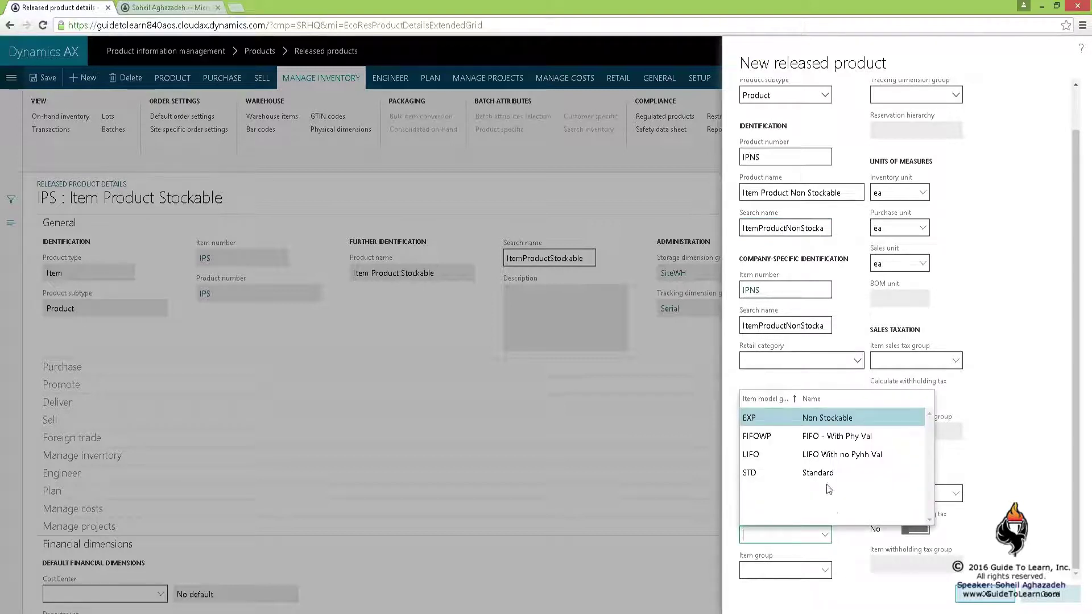
left_click(834, 417)
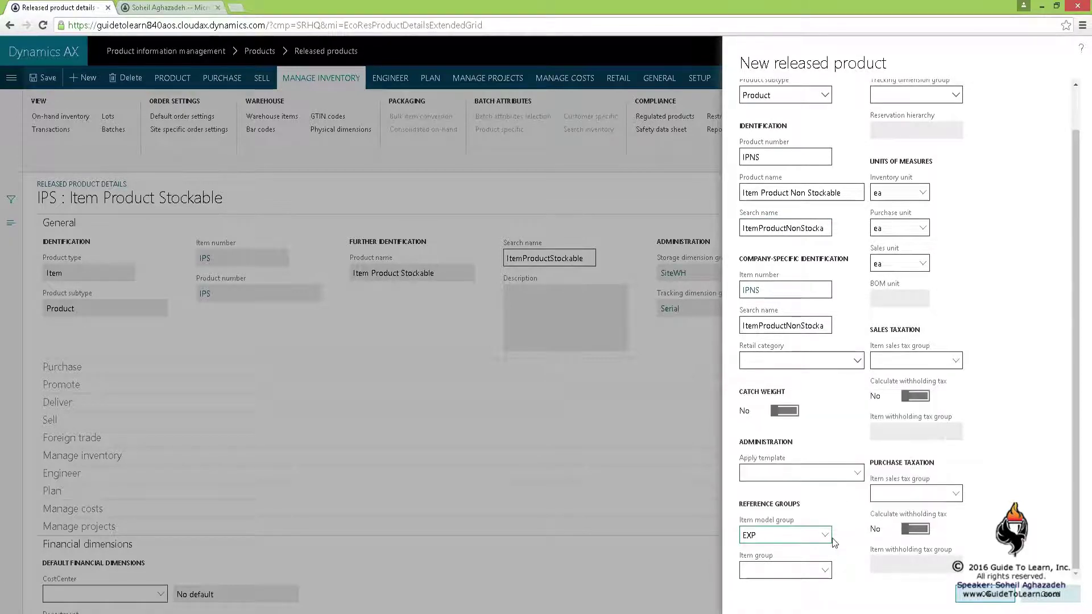
right_click(825, 538)
left_click(848, 585)
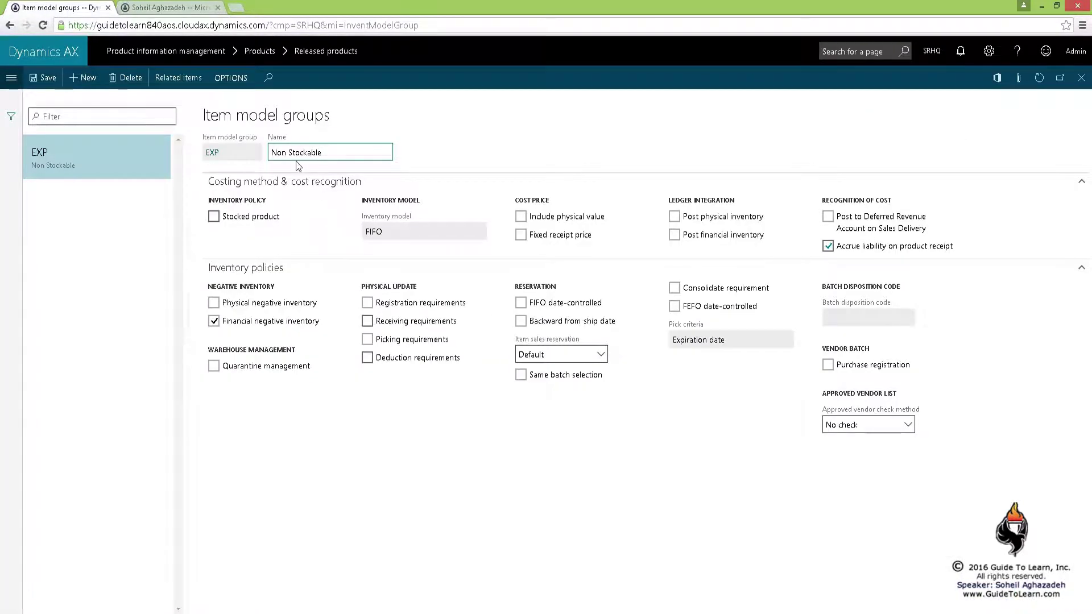
mouse_move(225, 224)
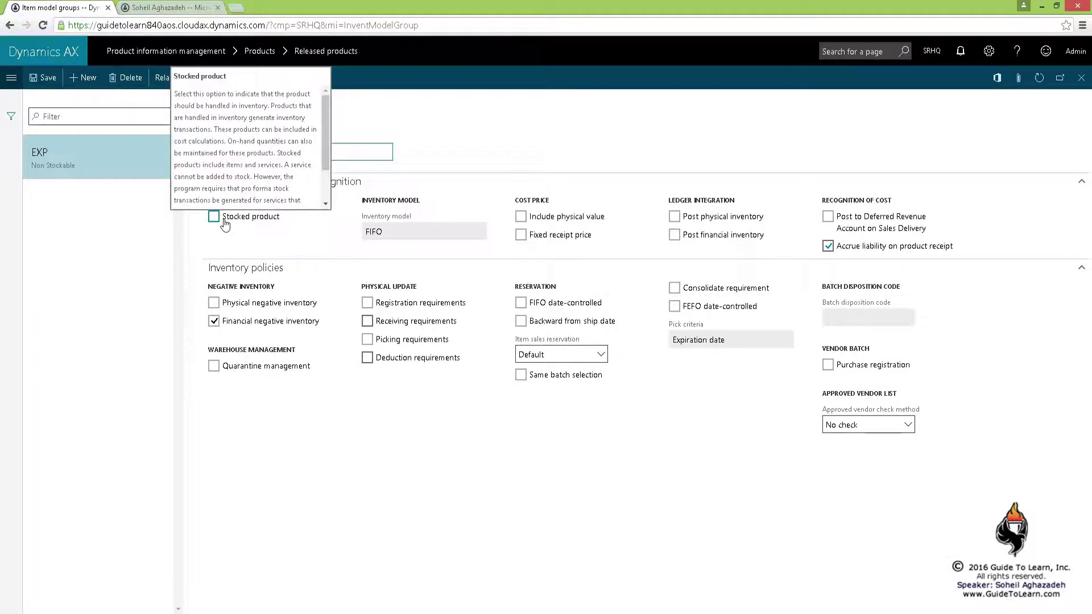
left_click(1081, 78)
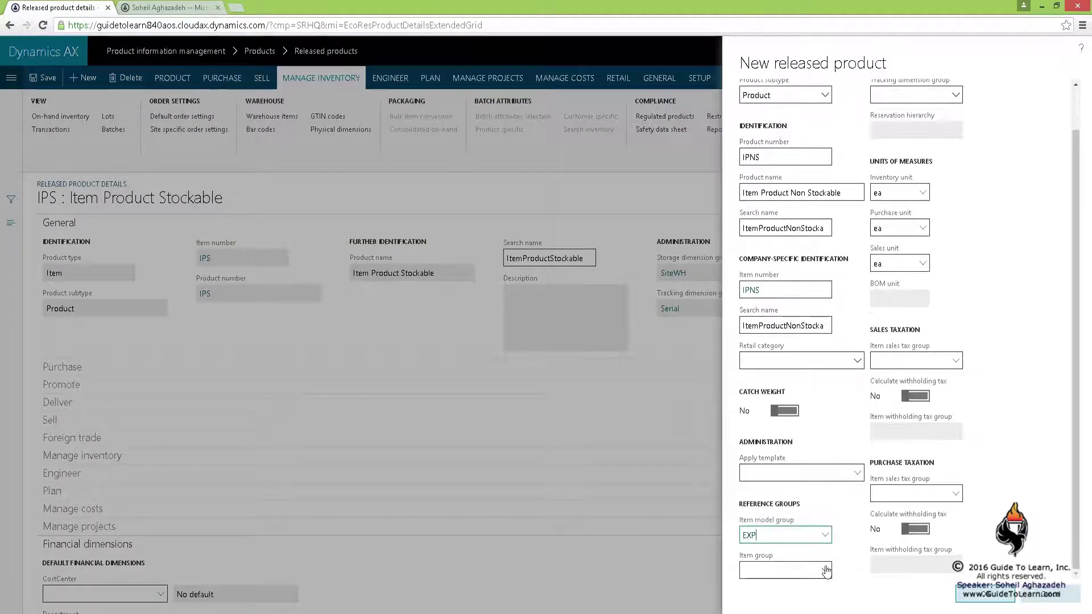
Set item group ALL, storage dimension group SiteWH and tracking dimension group Serial
left_click(825, 571)
left_click(799, 458)
scroll(826, 472, "up", 2)
left_click(955, 106)
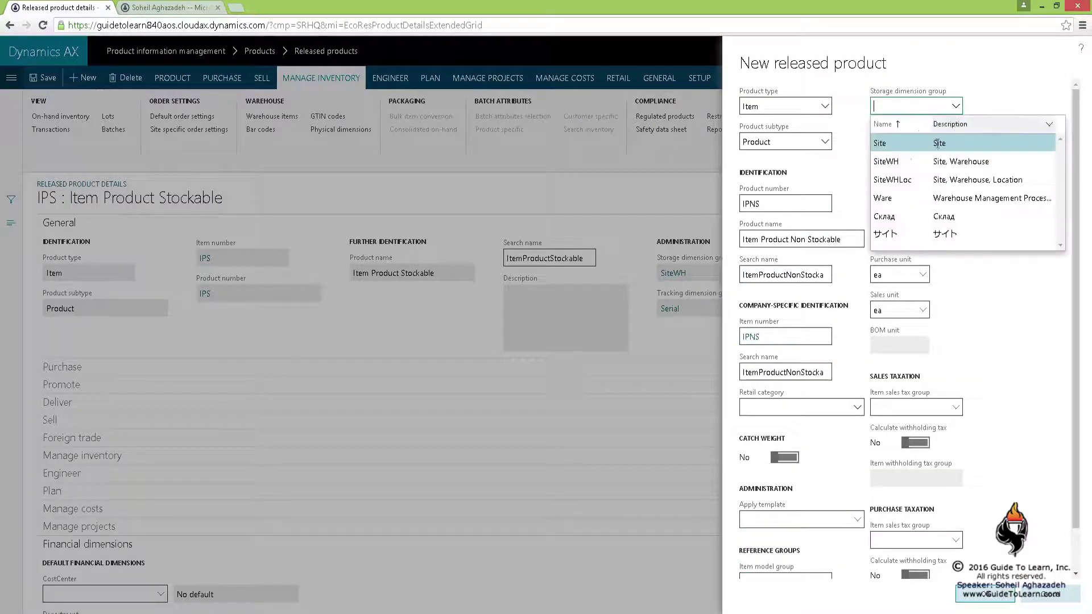
left_click(929, 161)
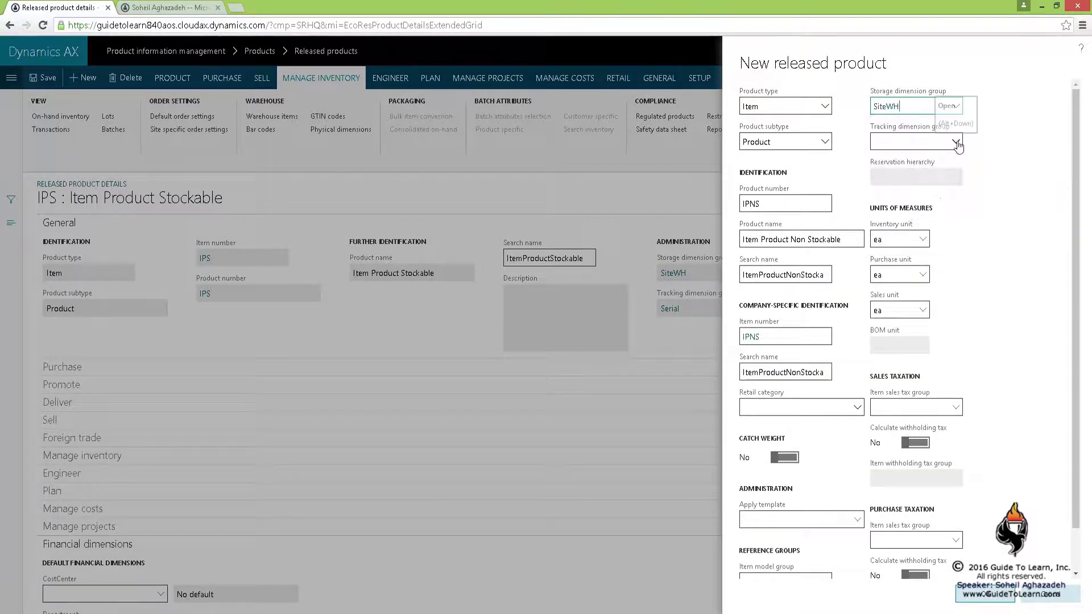
left_click(957, 143)
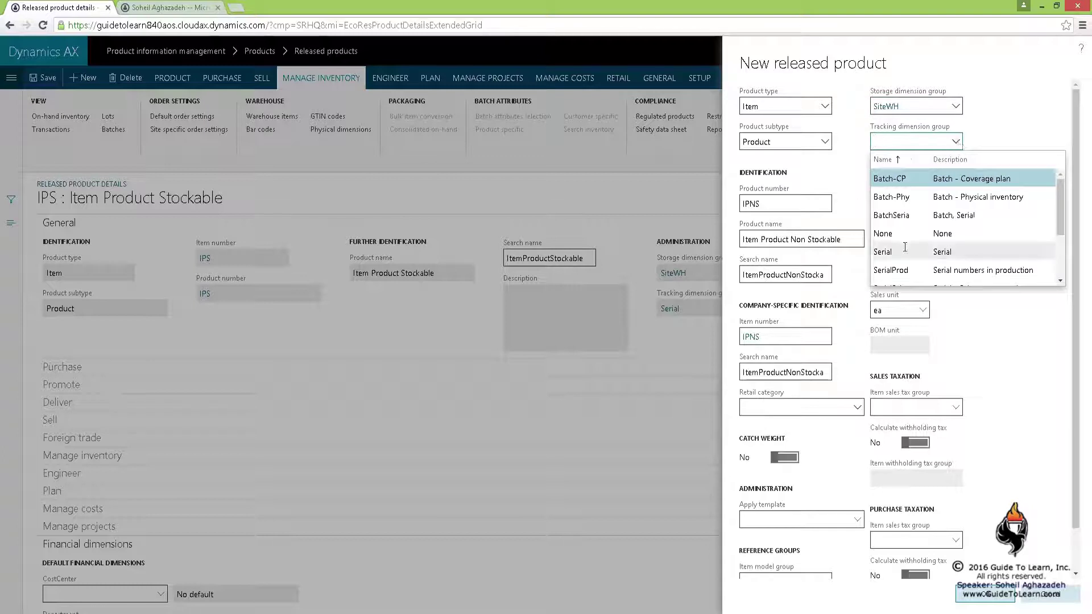
left_click(955, 247)
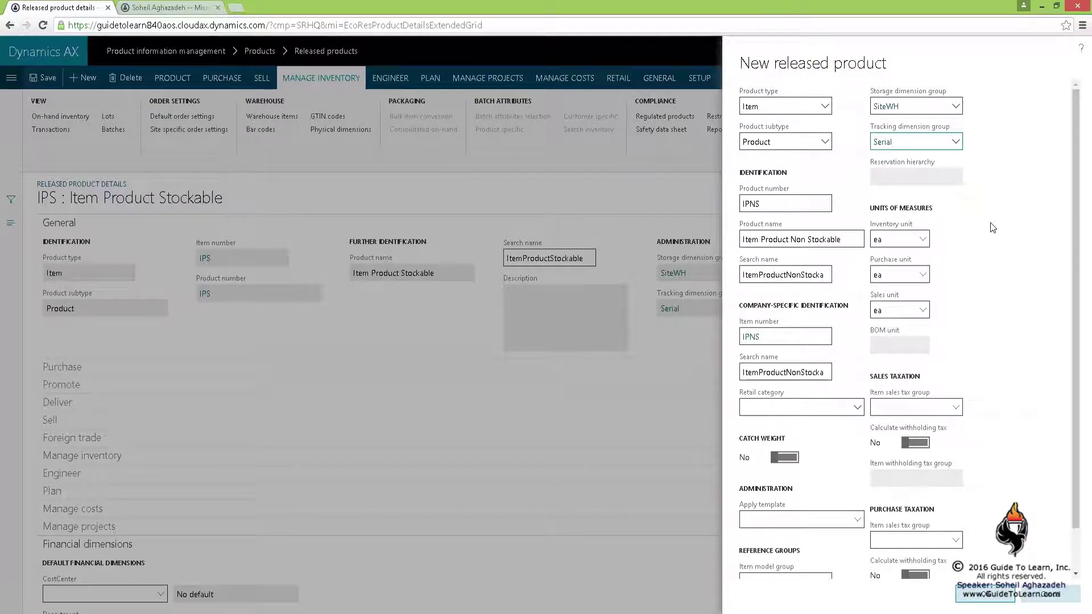
left_click(908, 349)
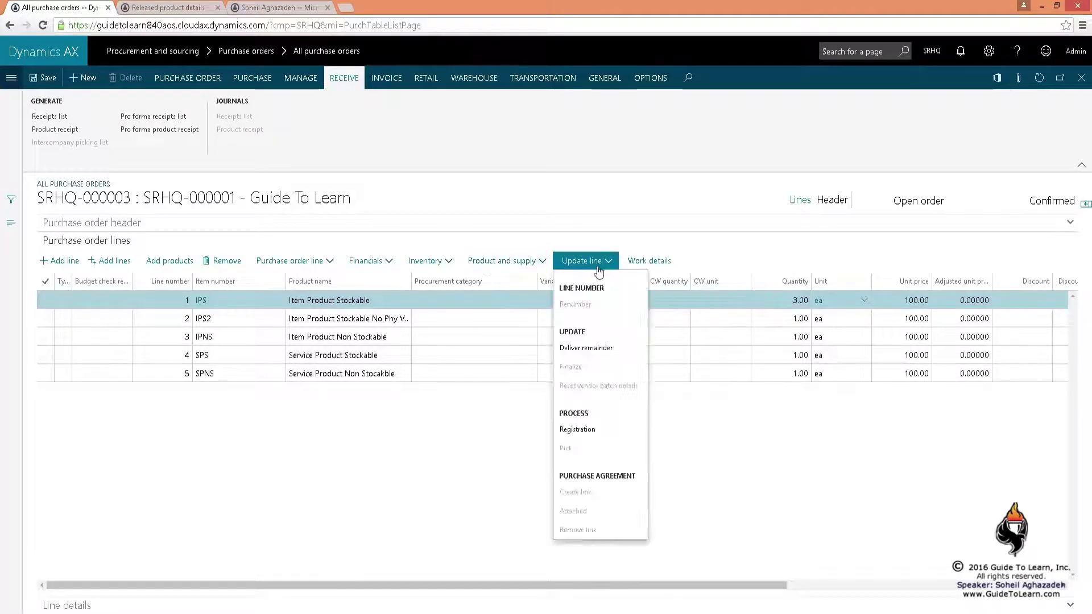
Open Registration for the IPS line, mark both transactions, add registration lines, and check serial numbers
left_click(586, 429)
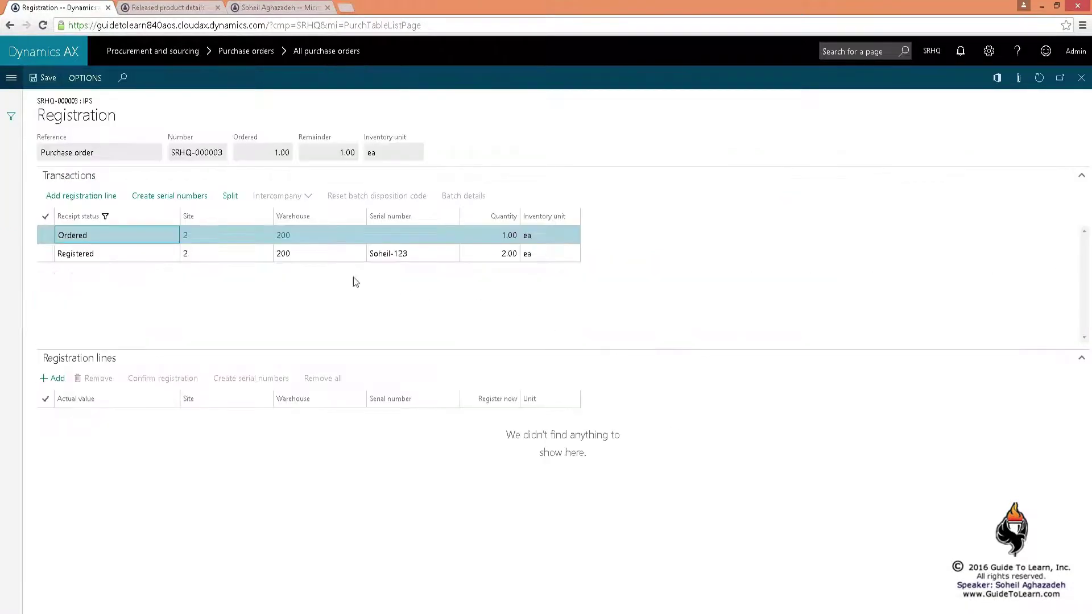
left_click(123, 256, "shift")
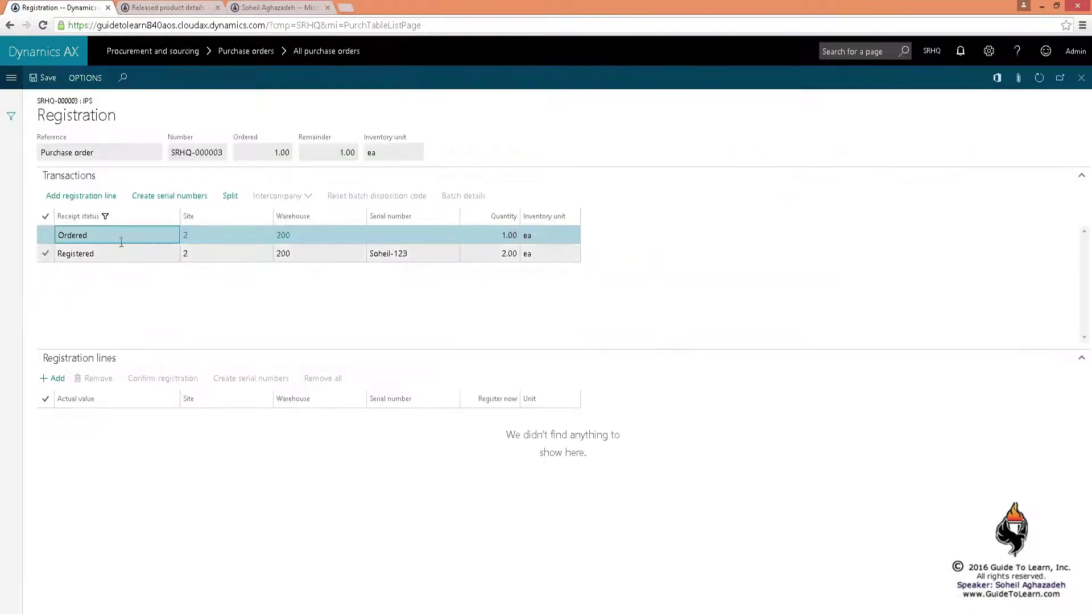
left_click(109, 196)
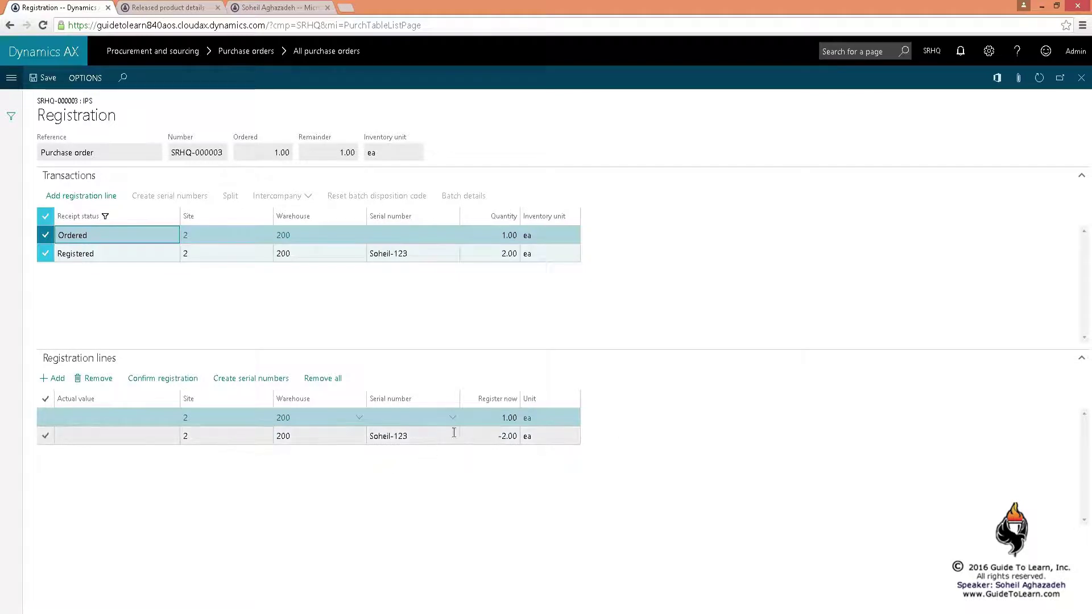
left_click(427, 436)
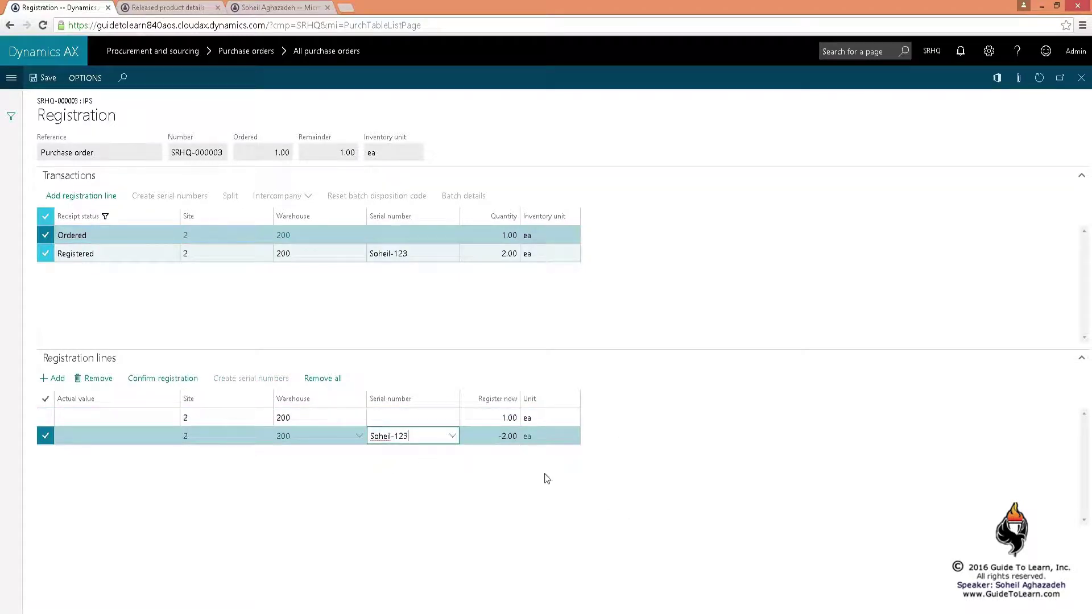
left_click(492, 419)
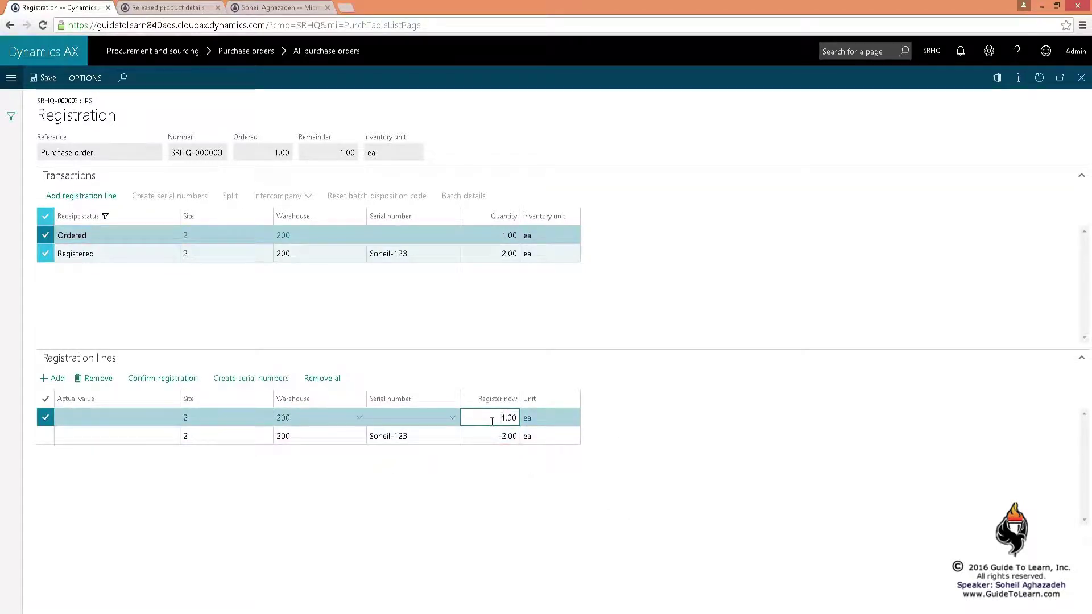
left_click(453, 419)
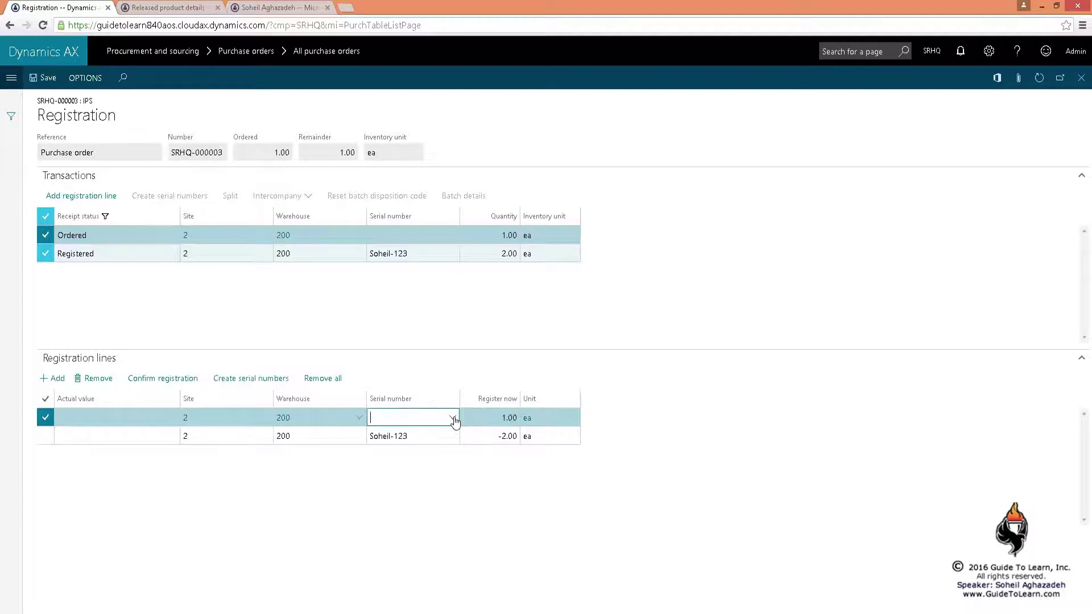
left_click(453, 419)
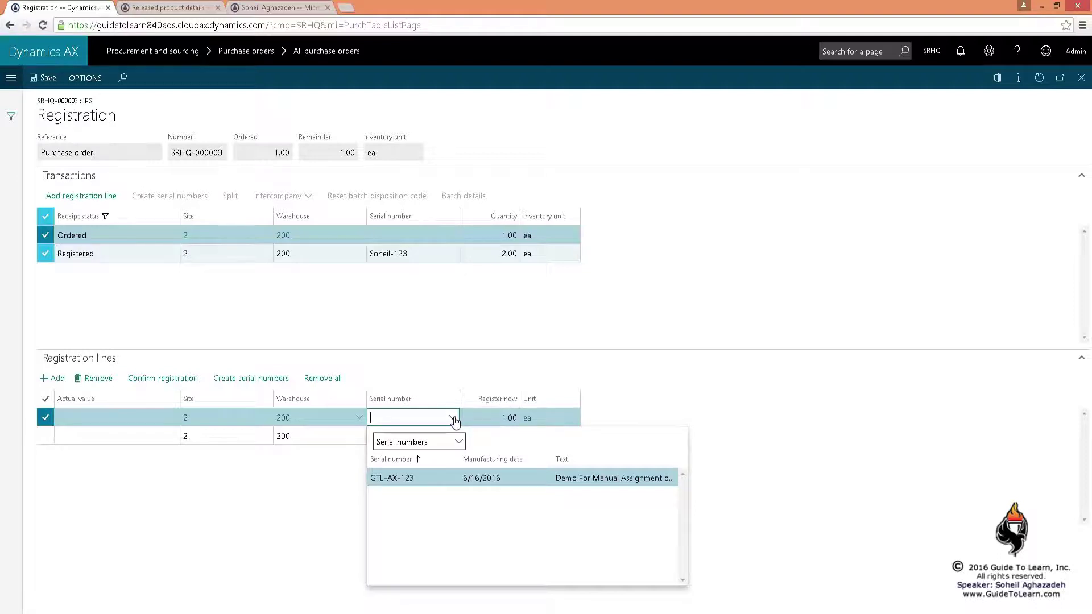
left_click(704, 409)
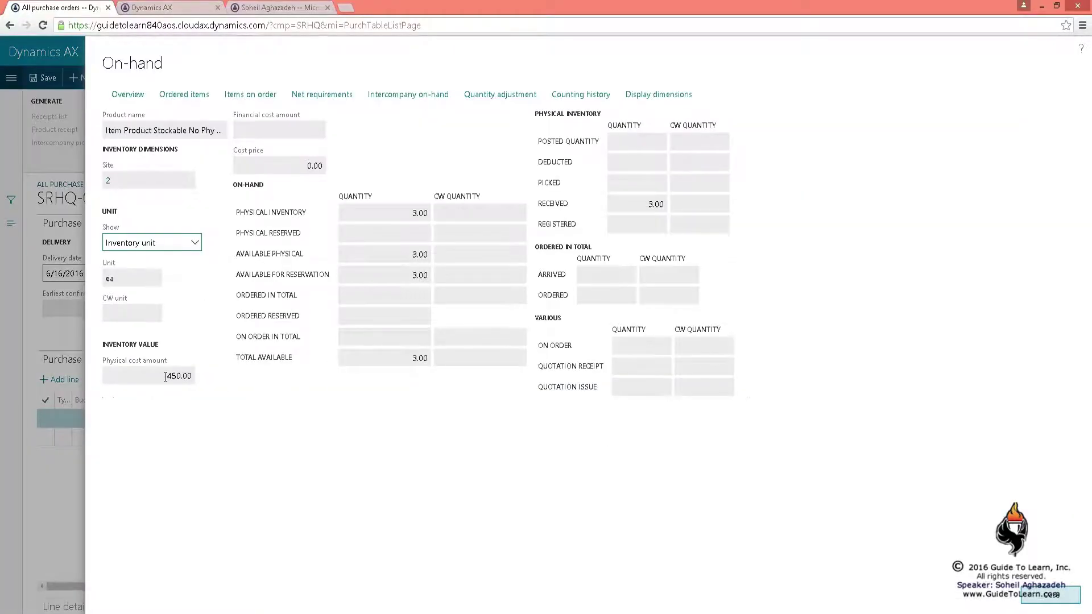
Review the first item's on-hand costs: physical cost 450.00, cost price, financial cost and posted quantity
left_click(165, 376)
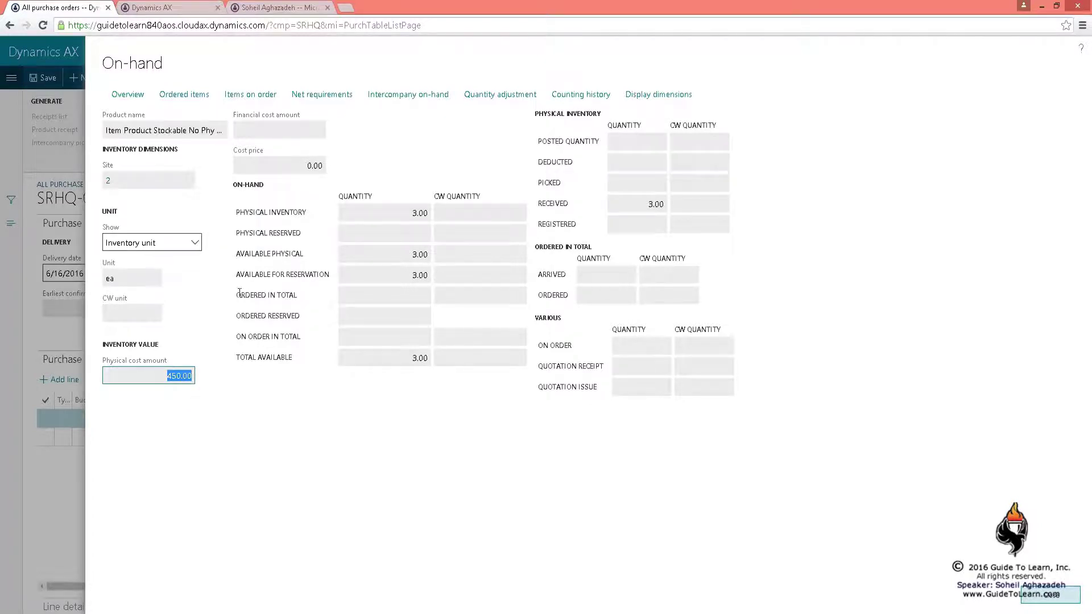
left_click(307, 165)
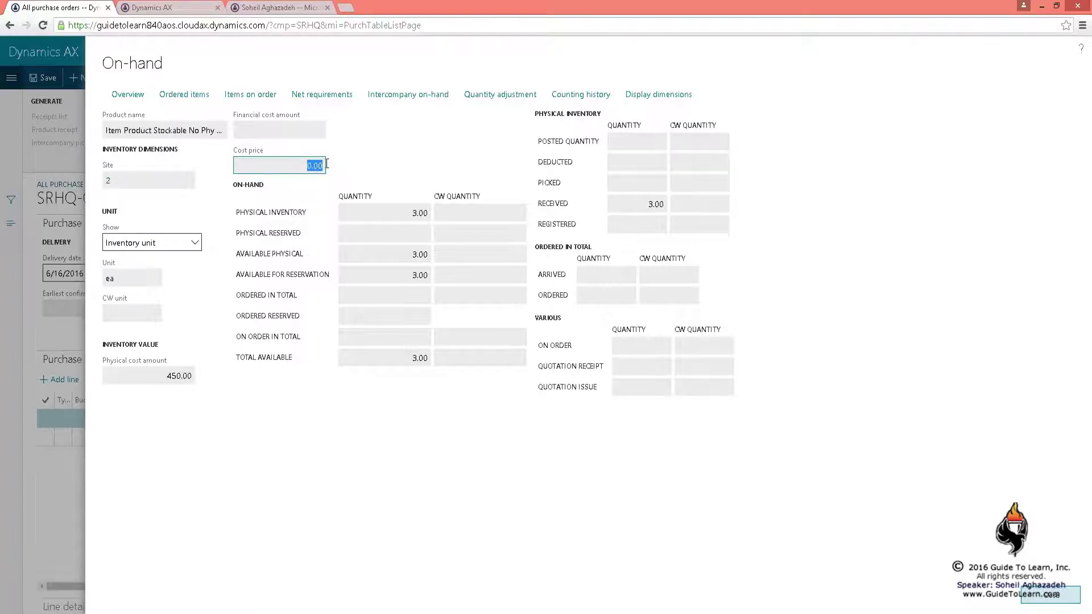
left_click(303, 124)
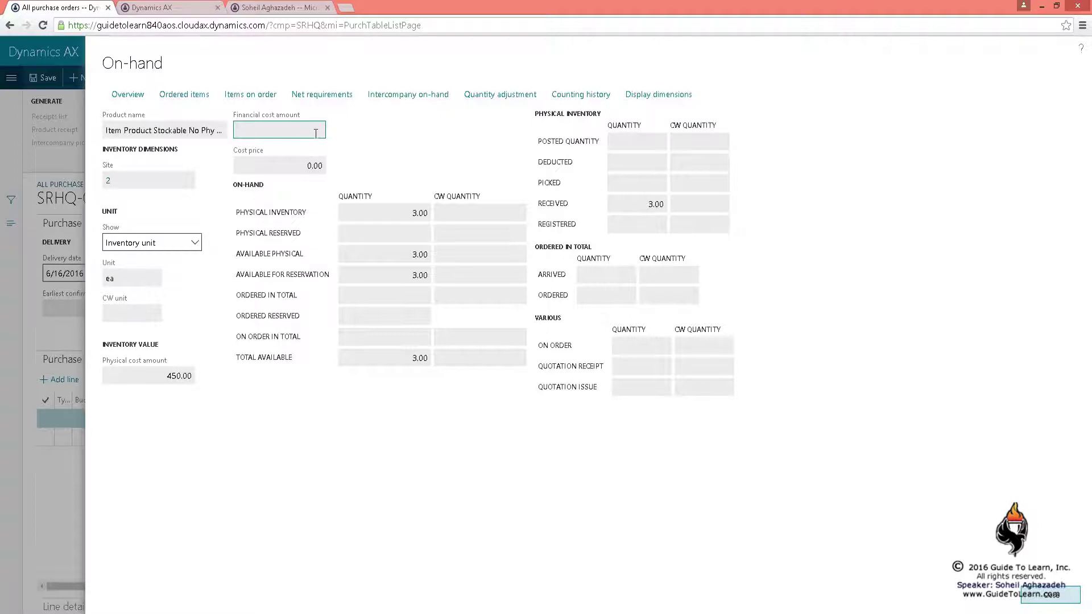
left_click(644, 144)
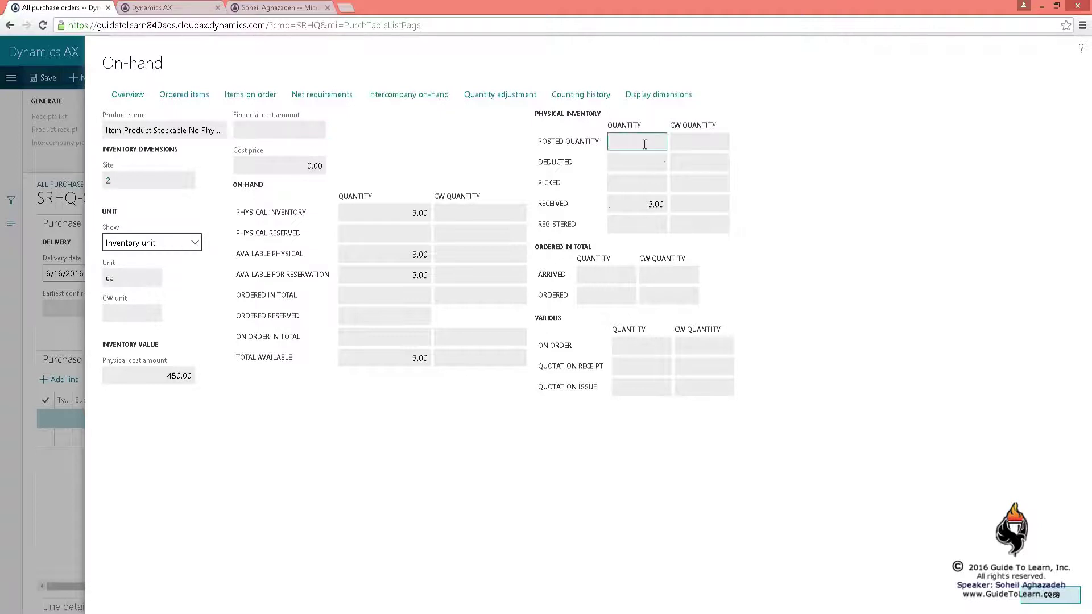
left_click(1069, 591)
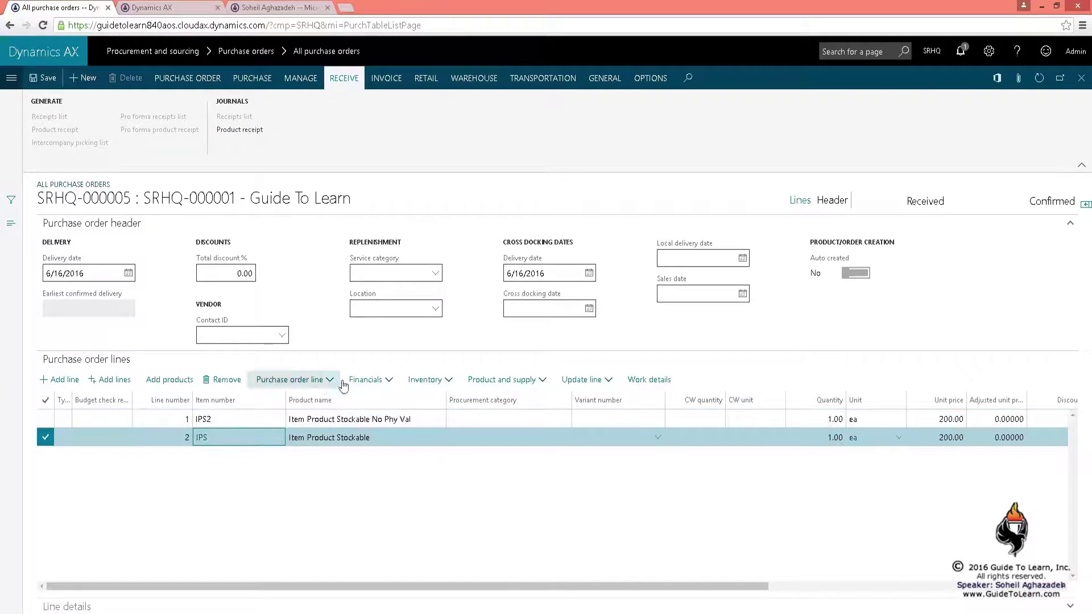
Show on-hand for line 2's Item Product Stockable and compare its financial cost and 3.00 quantity
left_click(427, 380)
left_click(449, 153)
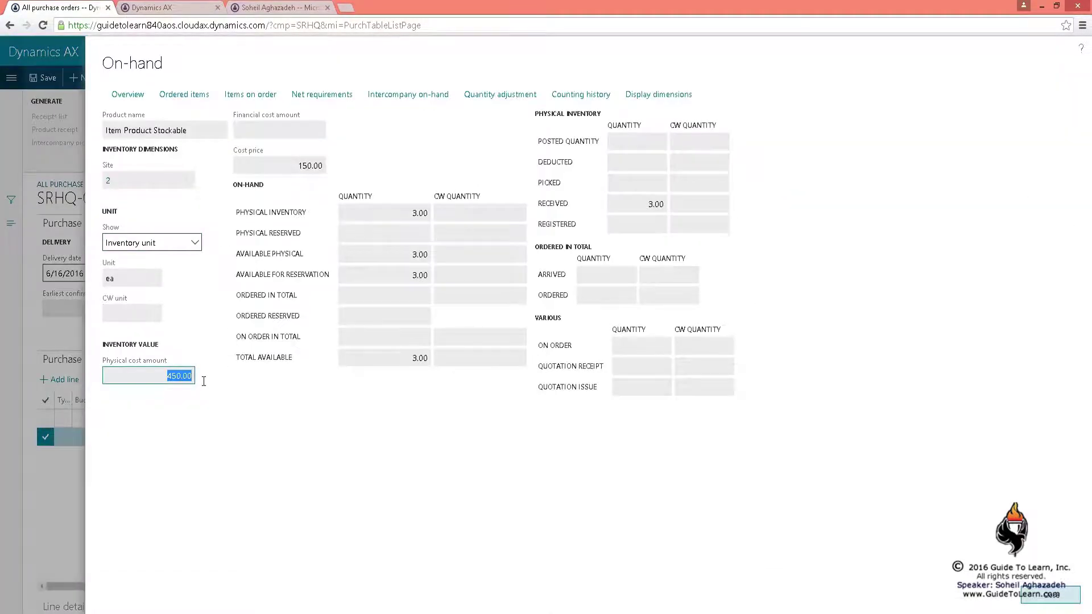
left_click(292, 129)
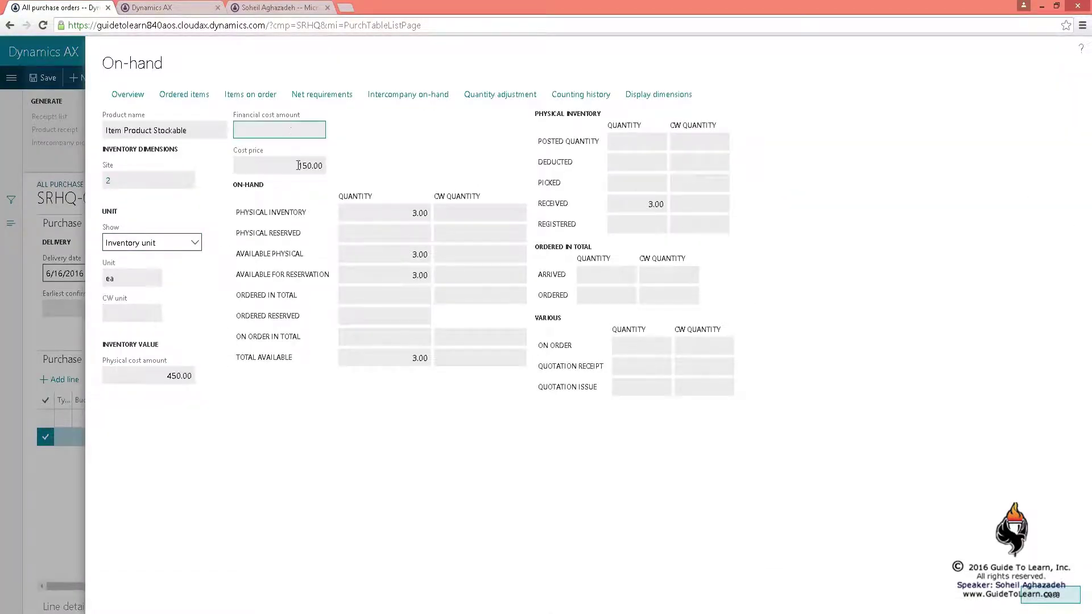
left_click_drag(411, 213, 418, 211)
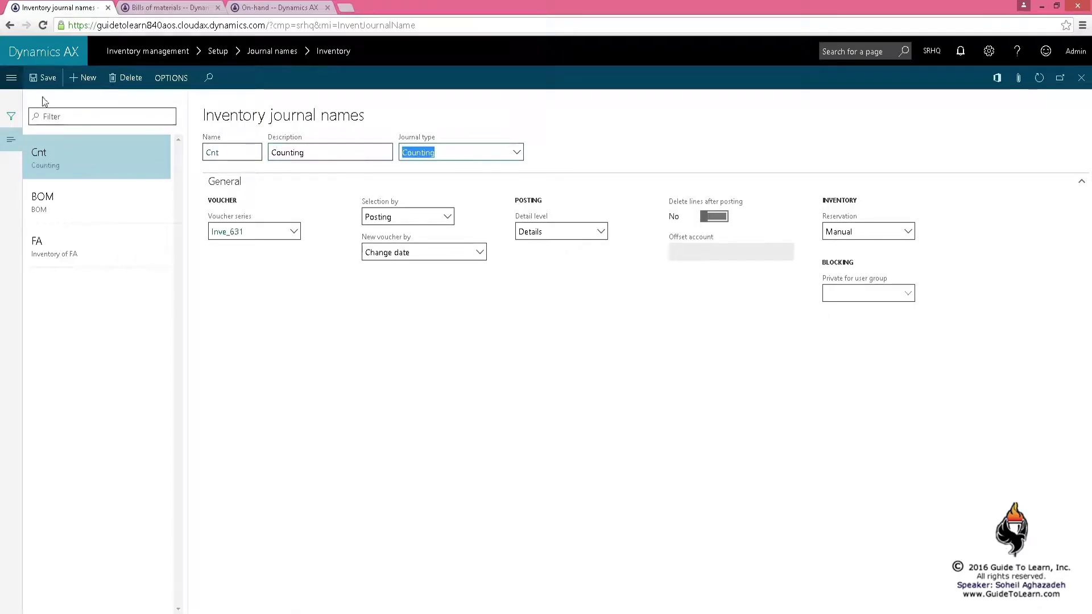
Save the Cnt Counting journal name and go to Inventory management > Item counting > Counting
left_click(43, 78)
left_click(1080, 77)
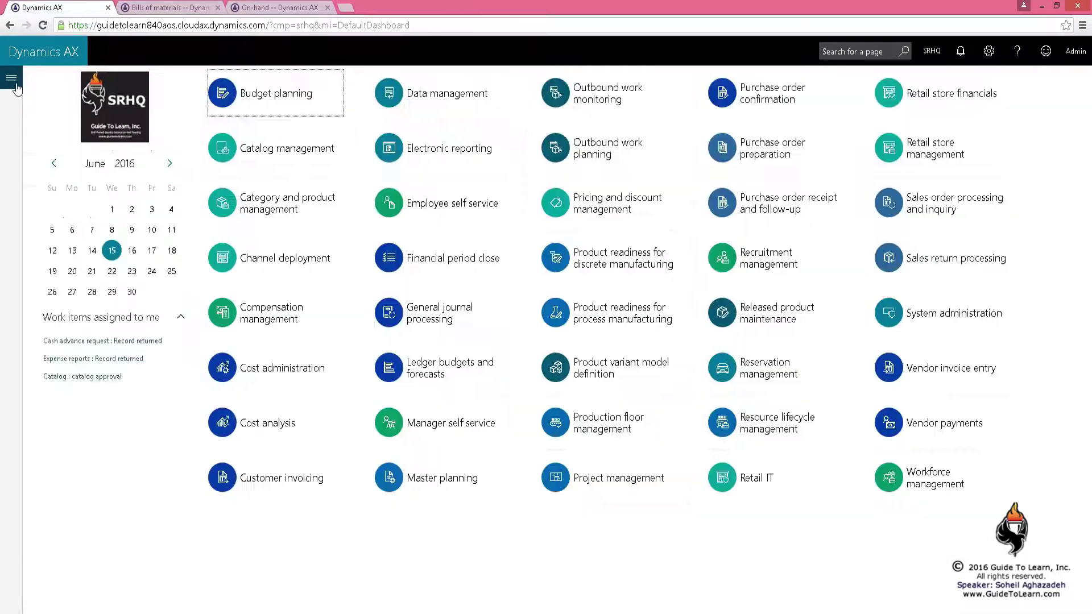
left_click(11, 78)
left_click(175, 288)
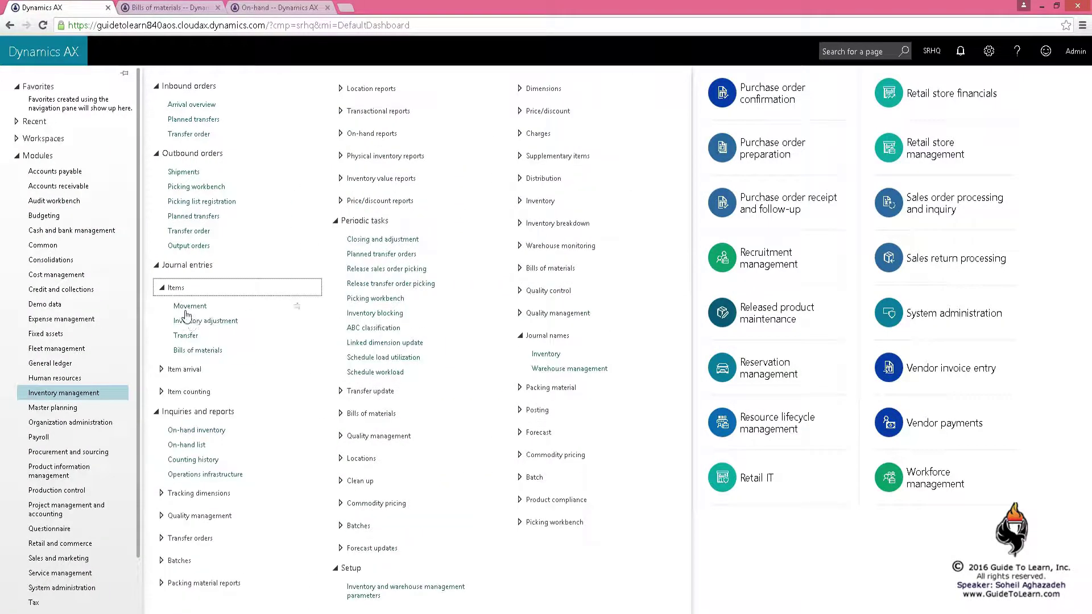
left_click(189, 391)
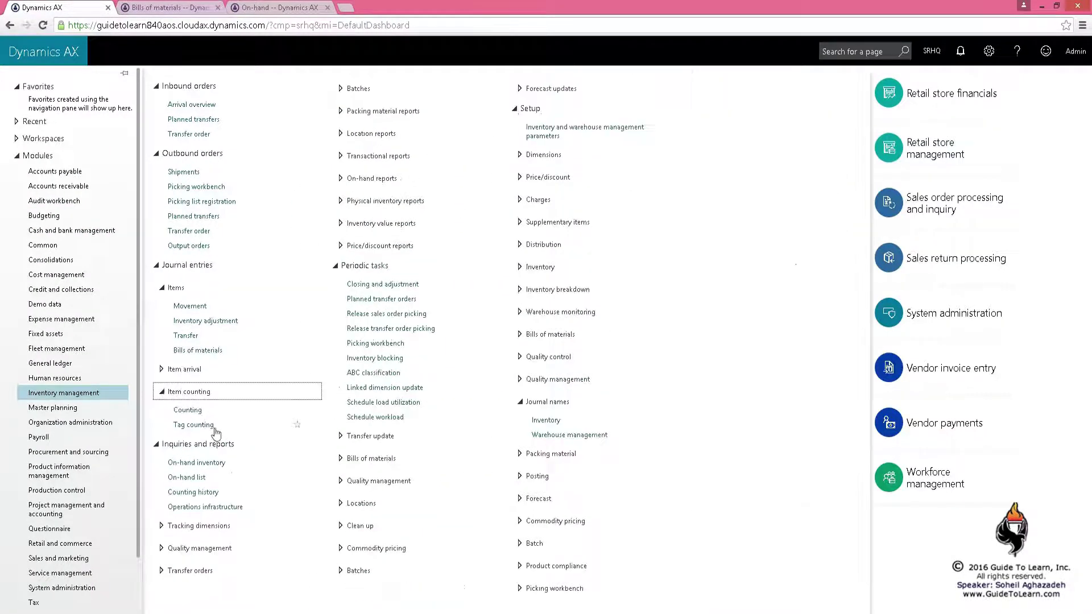
left_click(186, 417)
Create a new Cnt counting journal with an eBookLCD line
left_click(82, 78)
left_click(682, 144)
left_click(664, 181)
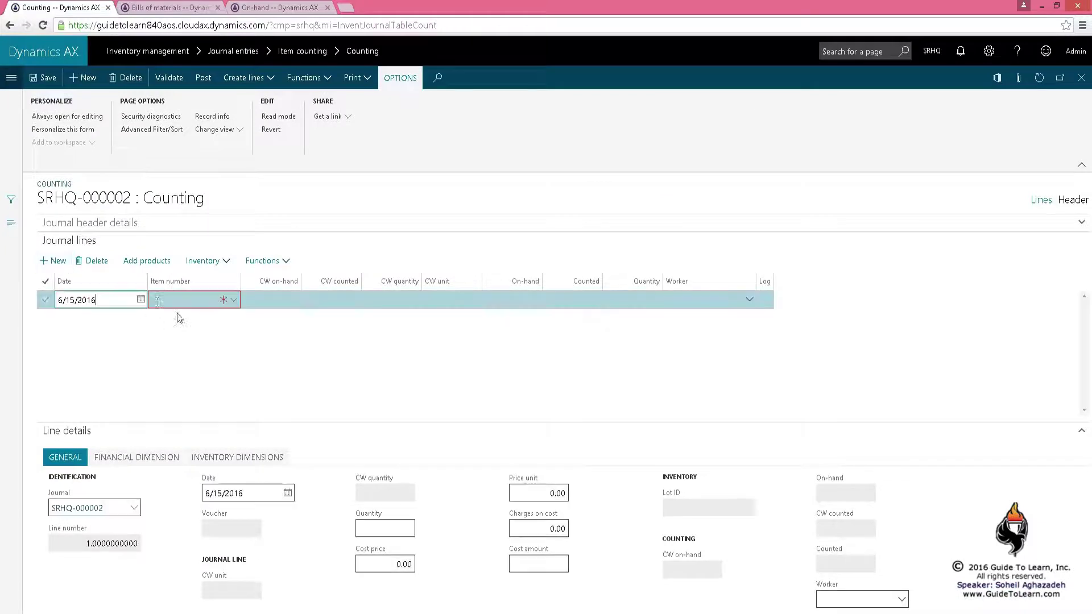
left_click(239, 305)
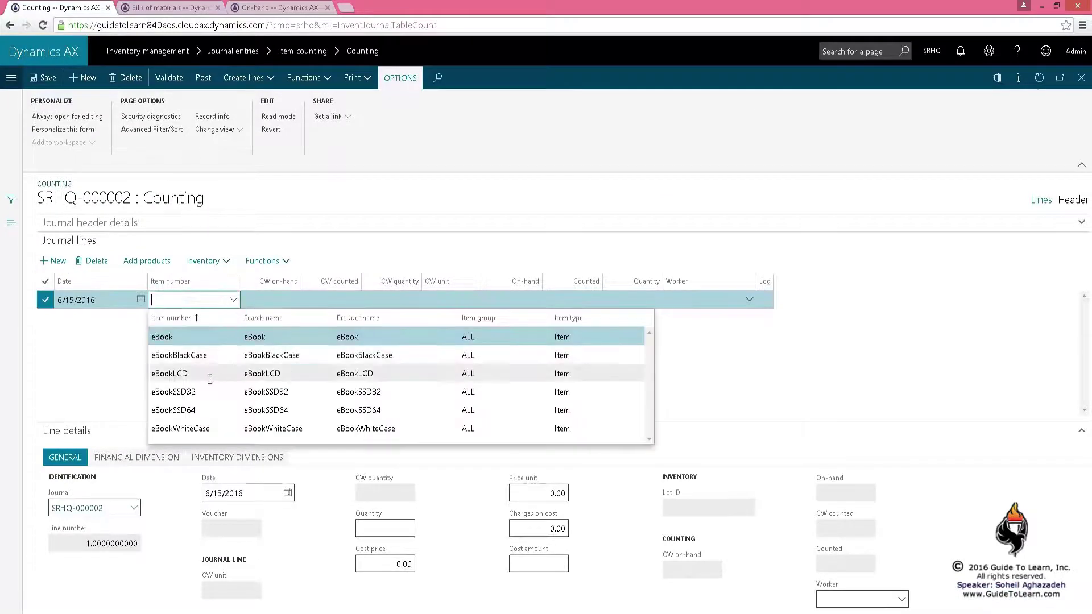
left_click(265, 374)
key("Tab")
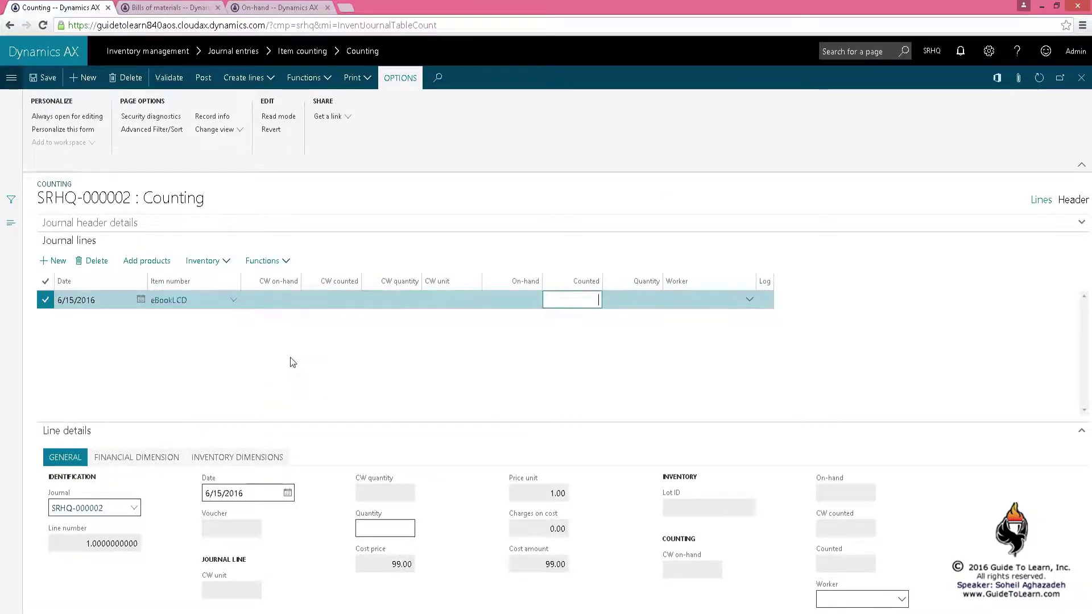
Copy location 02-4-3-2 from the On-hand list into the line's location
left_click(170, 460)
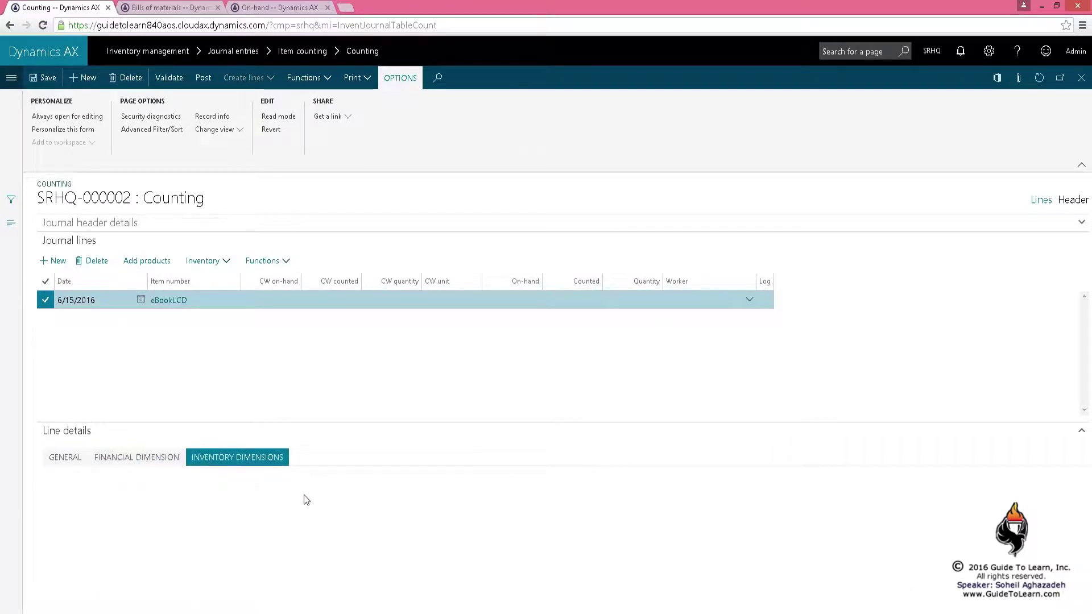
left_click(237, 457)
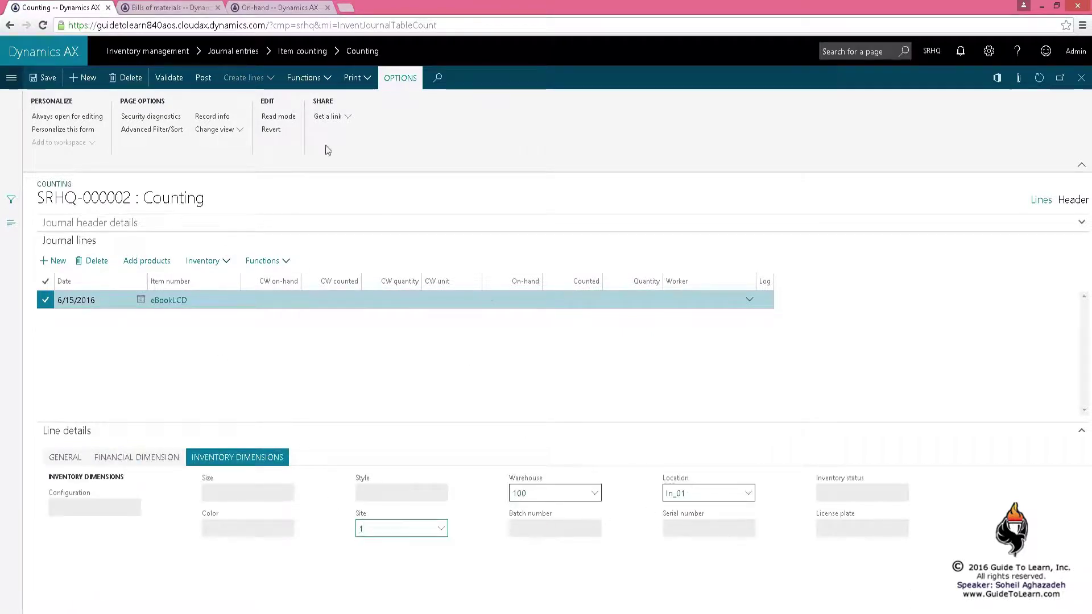
left_click(272, 9)
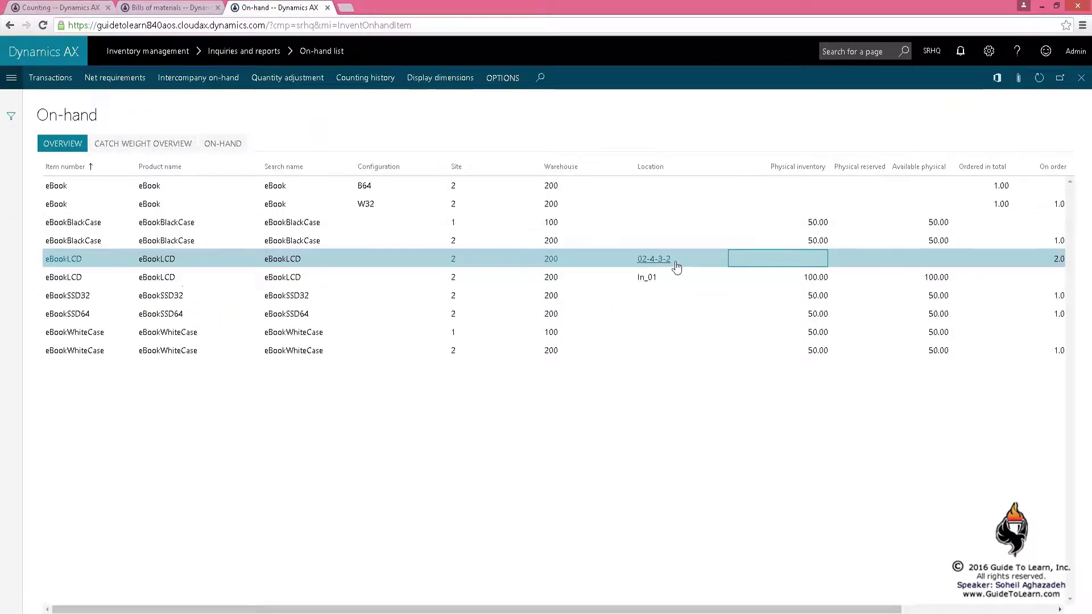
left_click(640, 261)
key("ctrl+c")
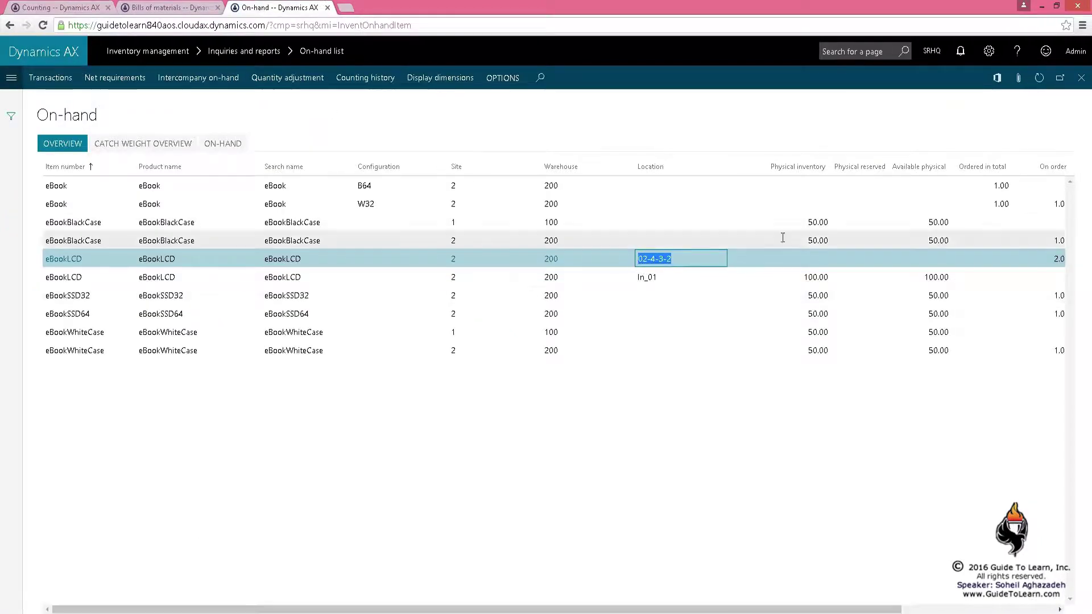
left_click(62, 10)
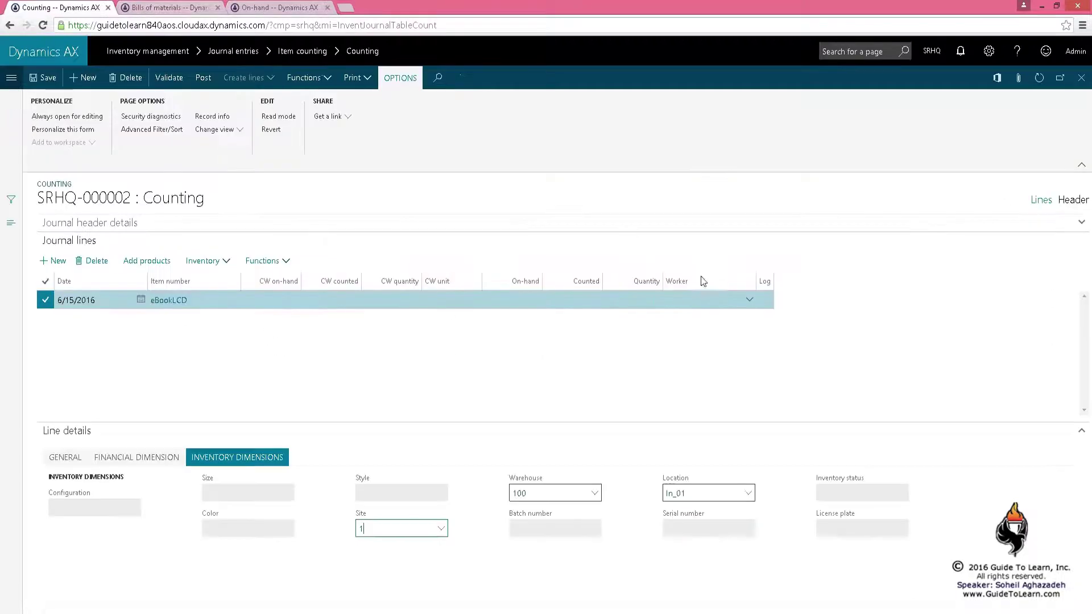
left_click(717, 493)
key("ctrl+v")
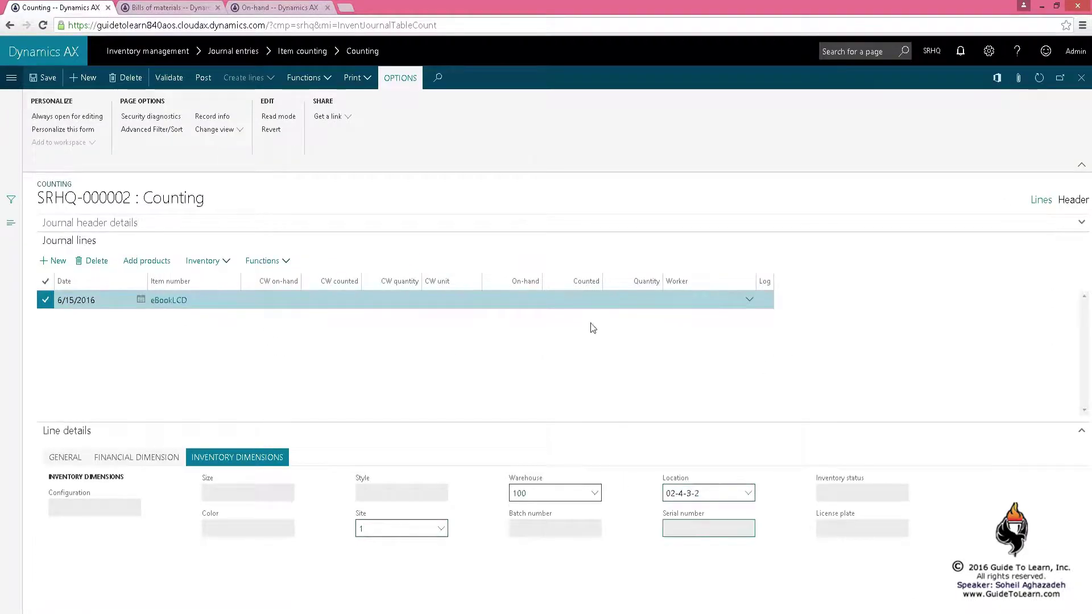
Enter a counted quantity of 15 on the eBookLCD line
left_click(589, 300)
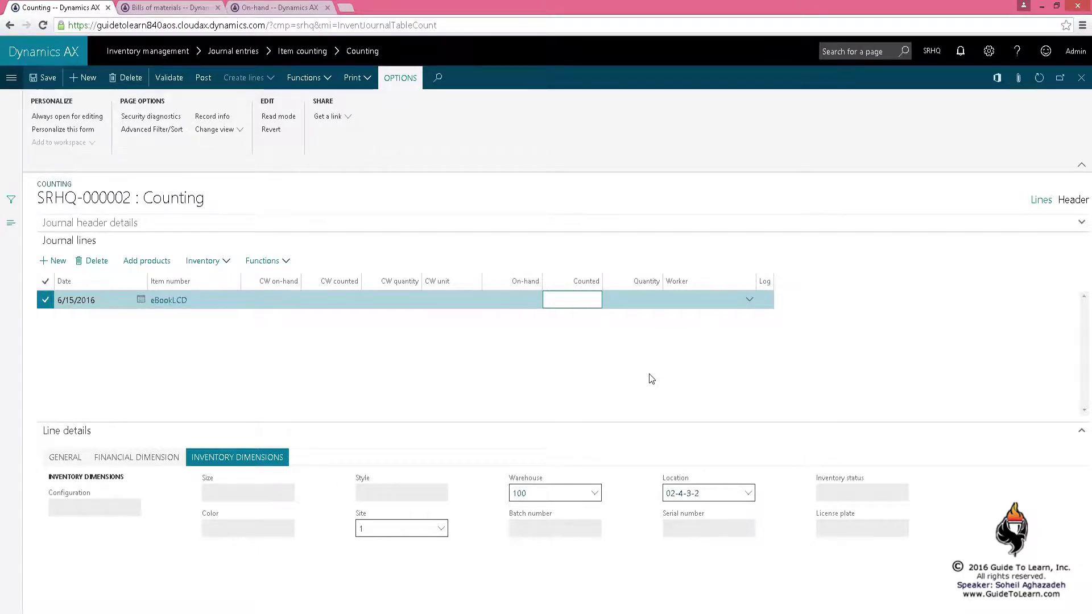
type("15")
key("Tab")
left_click(724, 296)
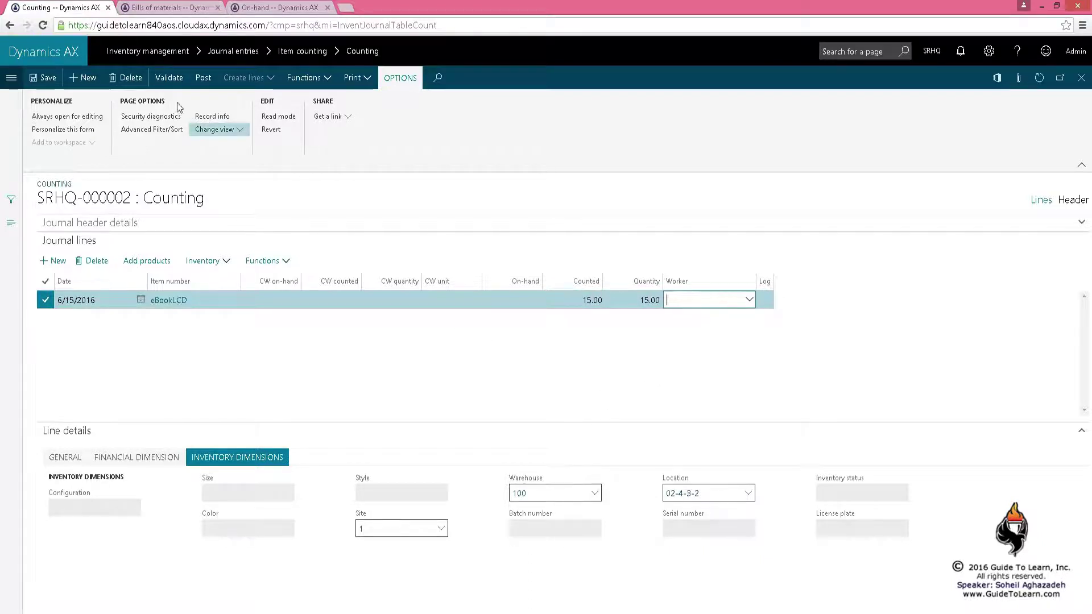
Validate and post journal SRHQ-000002, then refresh On-hand to see 15.00 eBookLCD at site 1
left_click(169, 77)
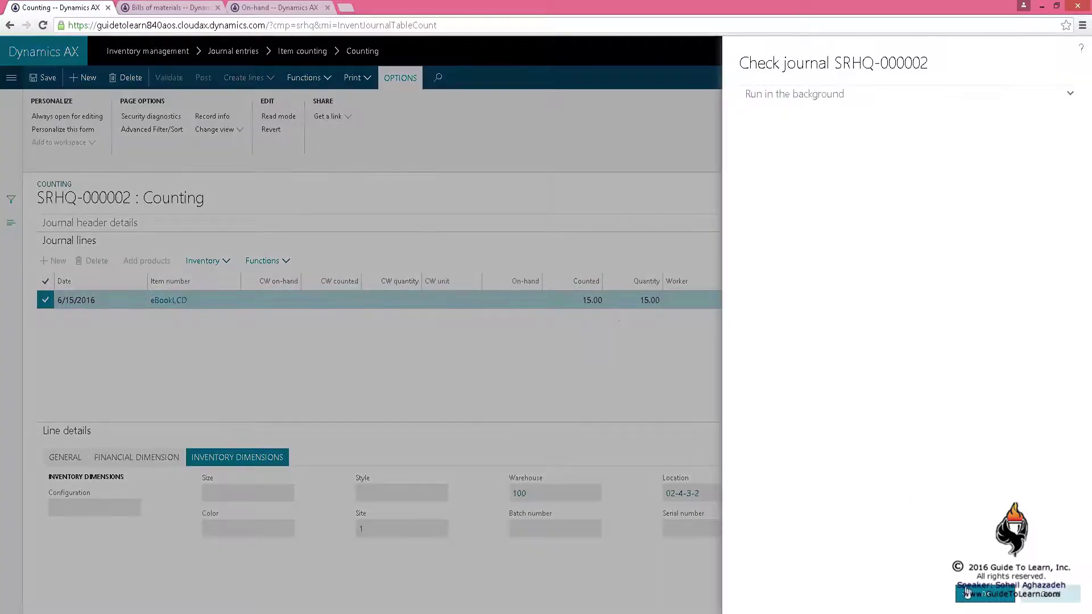
left_click(984, 593)
left_click(203, 77)
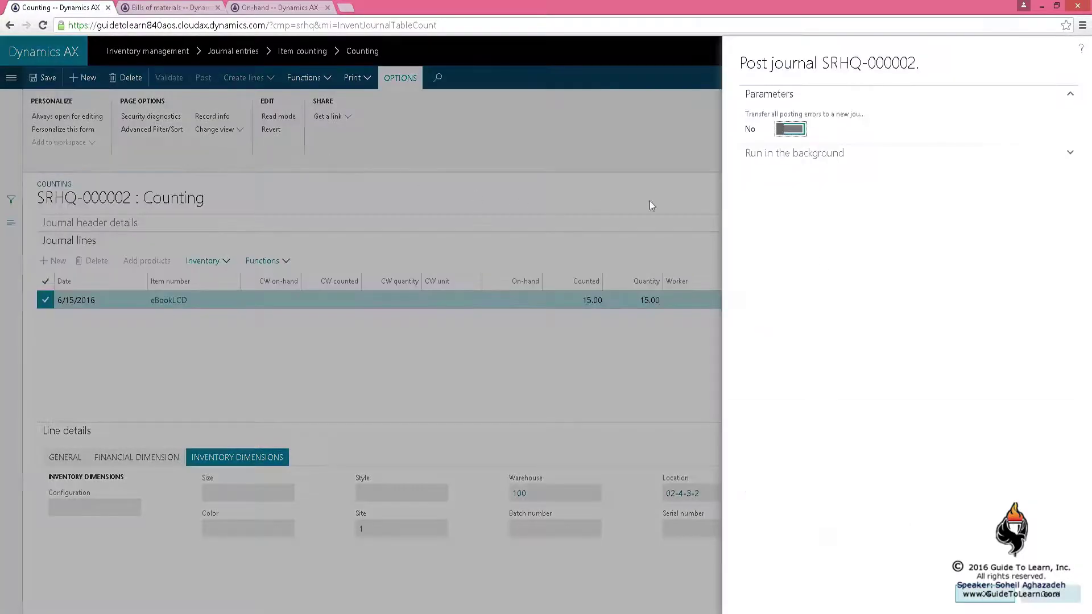
left_click(985, 594)
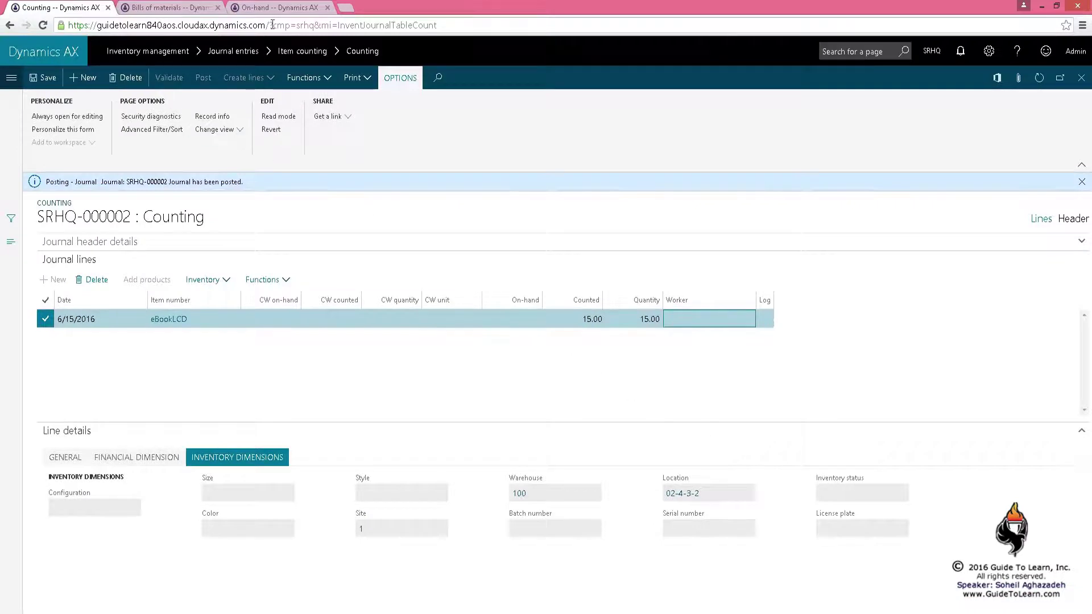
left_click(275, 8)
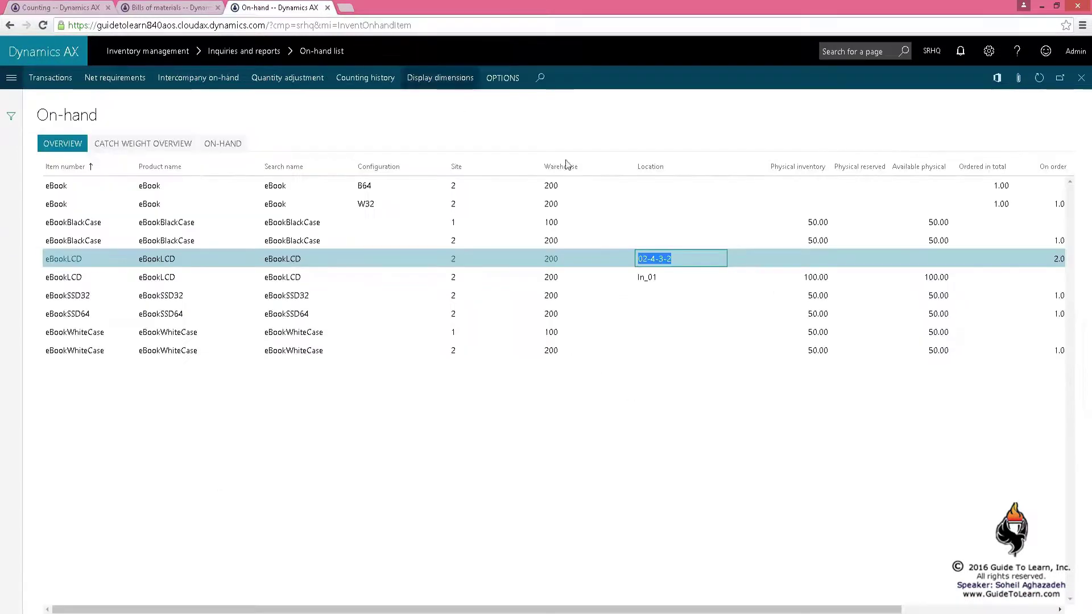
left_click(1039, 77)
left_click(813, 259)
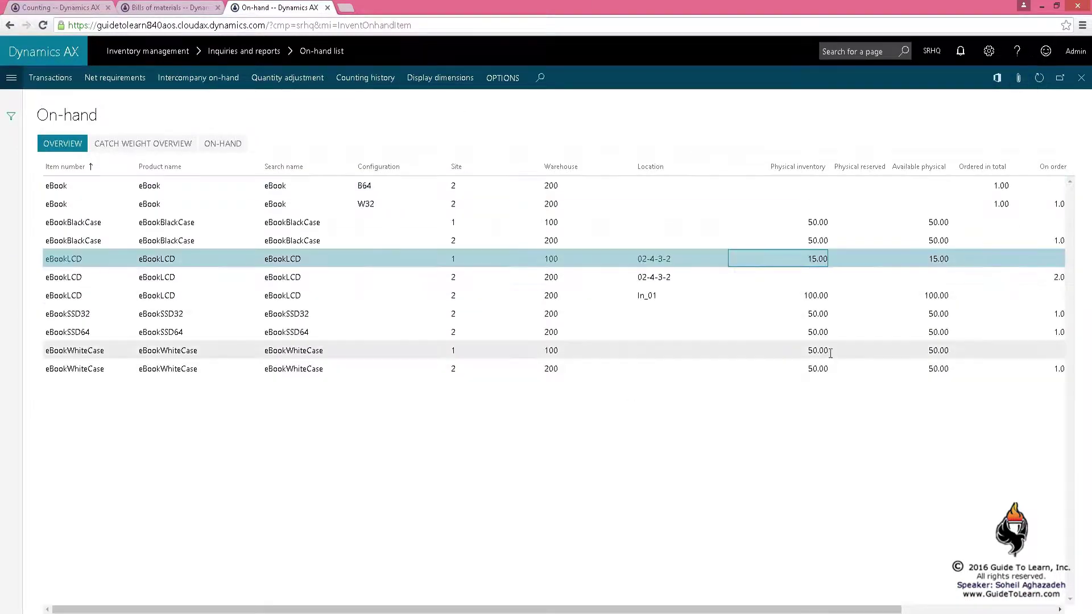
Re-validate BOM journal SRHQ-000001, inspect the eBookLCD warnings, and compare with warehouse 200 on-hand
left_click(181, 14)
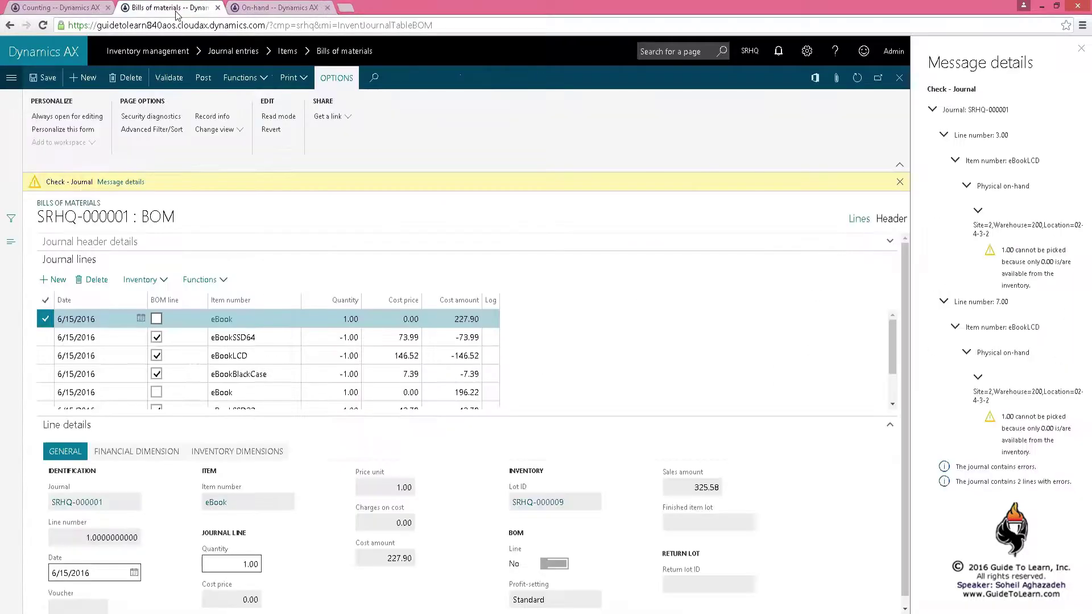
left_click(169, 77)
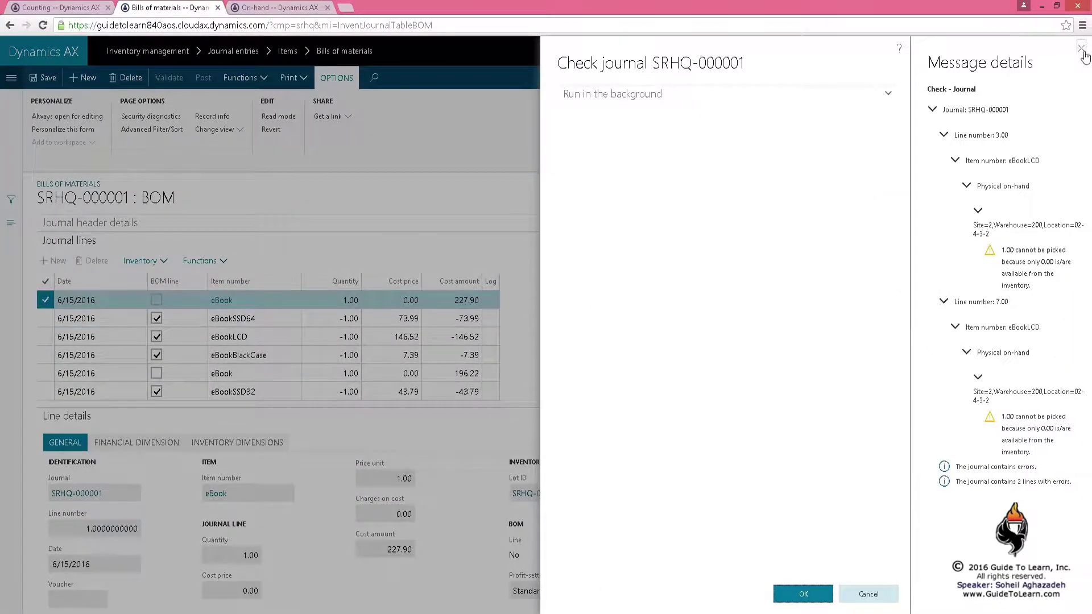
left_click(1081, 48)
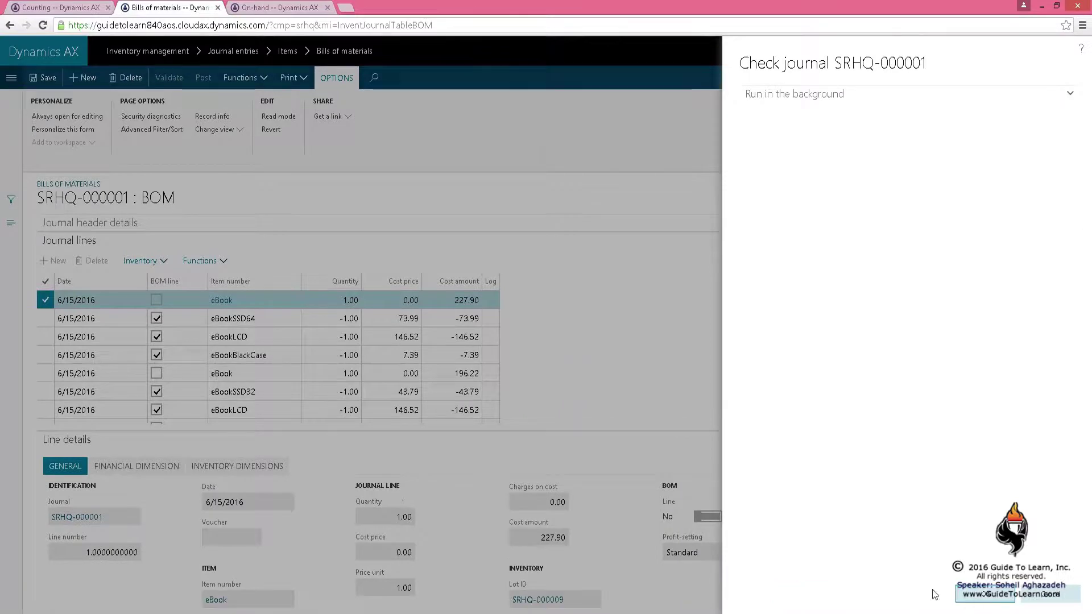
left_click(803, 594)
left_click(121, 182)
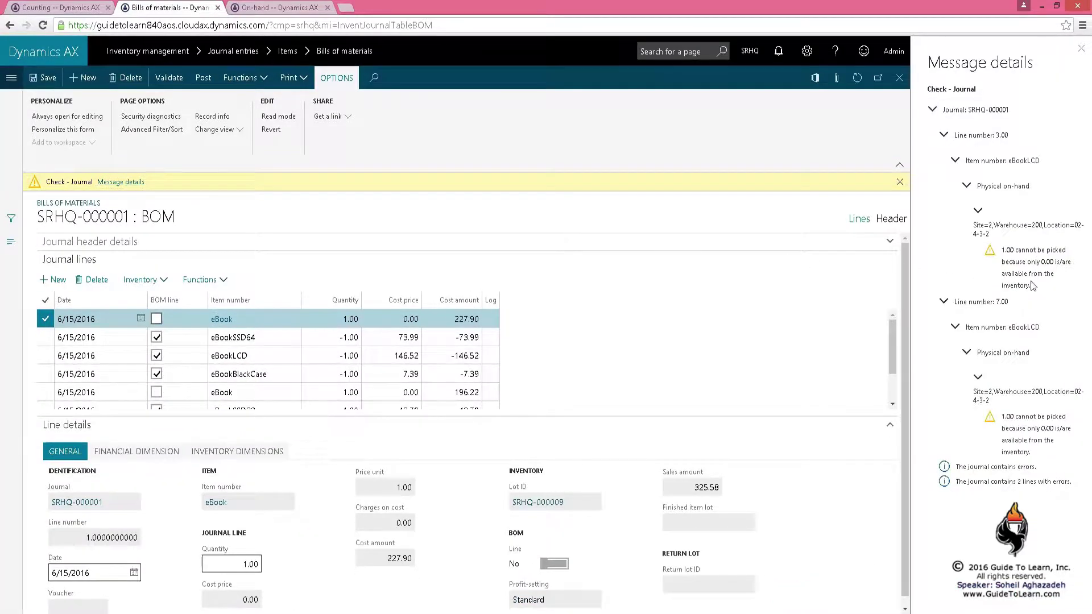
left_click(1024, 233)
left_click(992, 233)
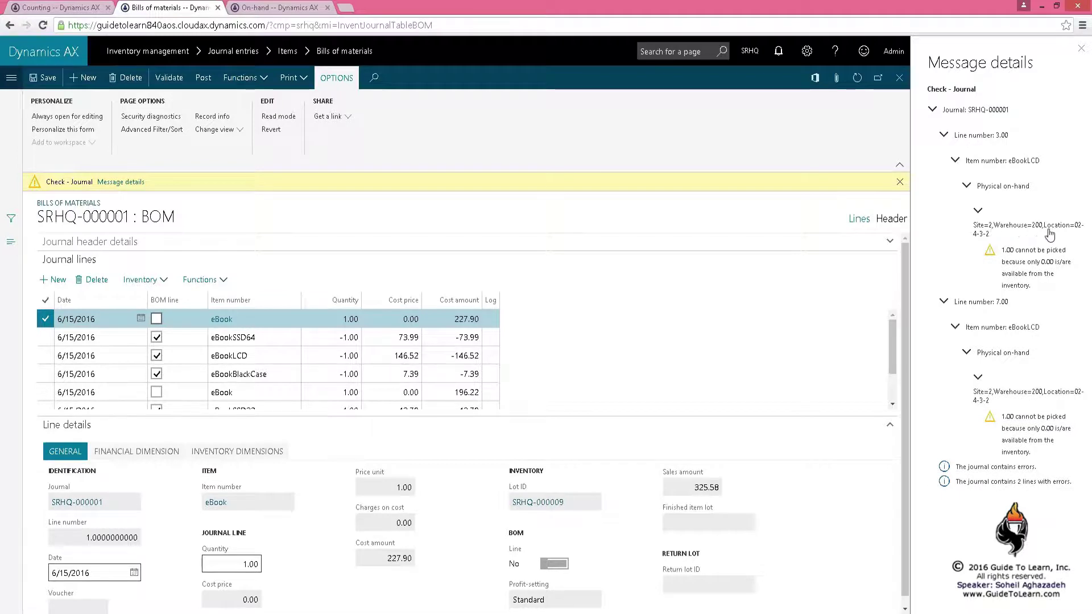
left_click(1034, 250)
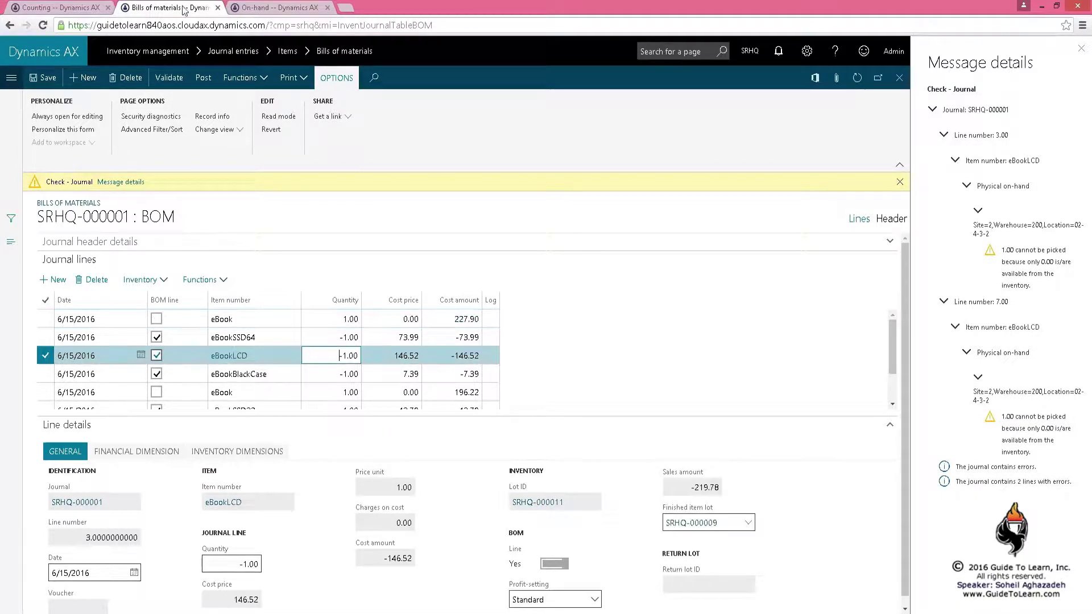
left_click(267, 8)
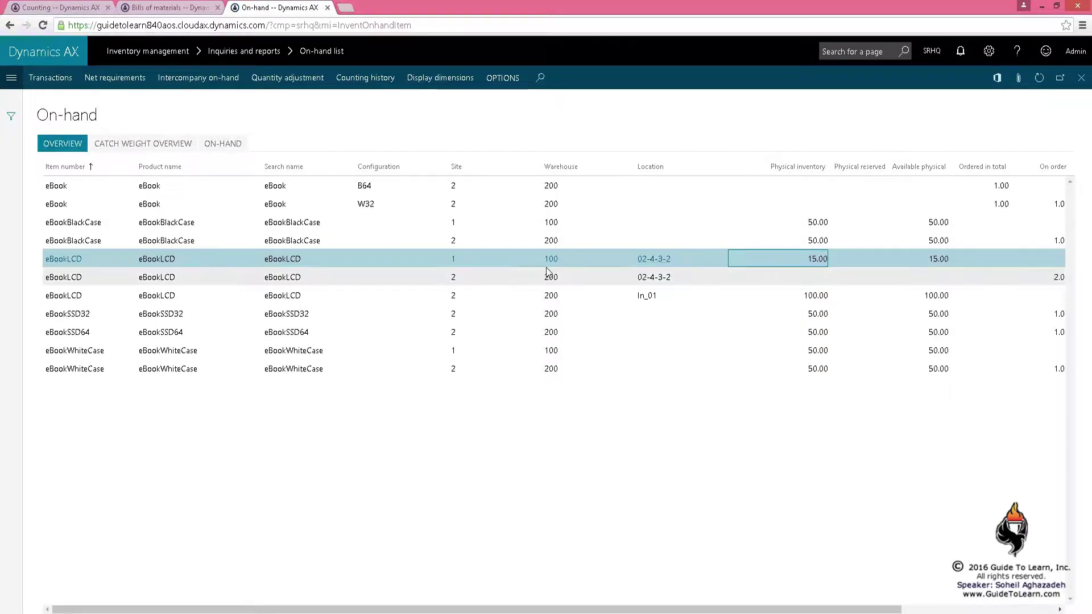
left_click(613, 284)
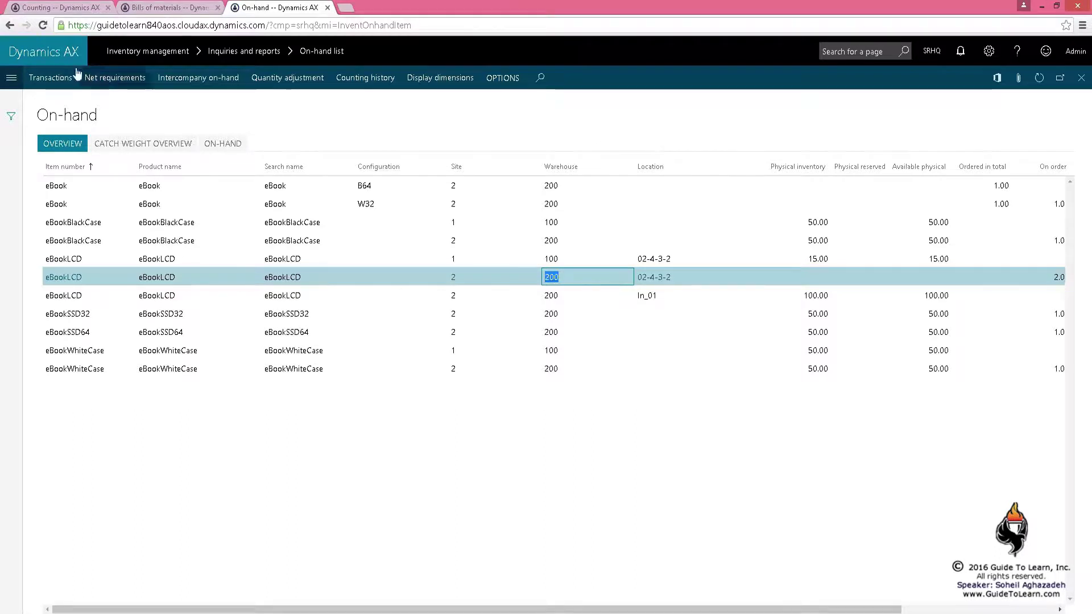
Create inventory journal name Trn, described 'Transfer', with journal type Transfer
left_click(28, 7)
left_click(11, 80)
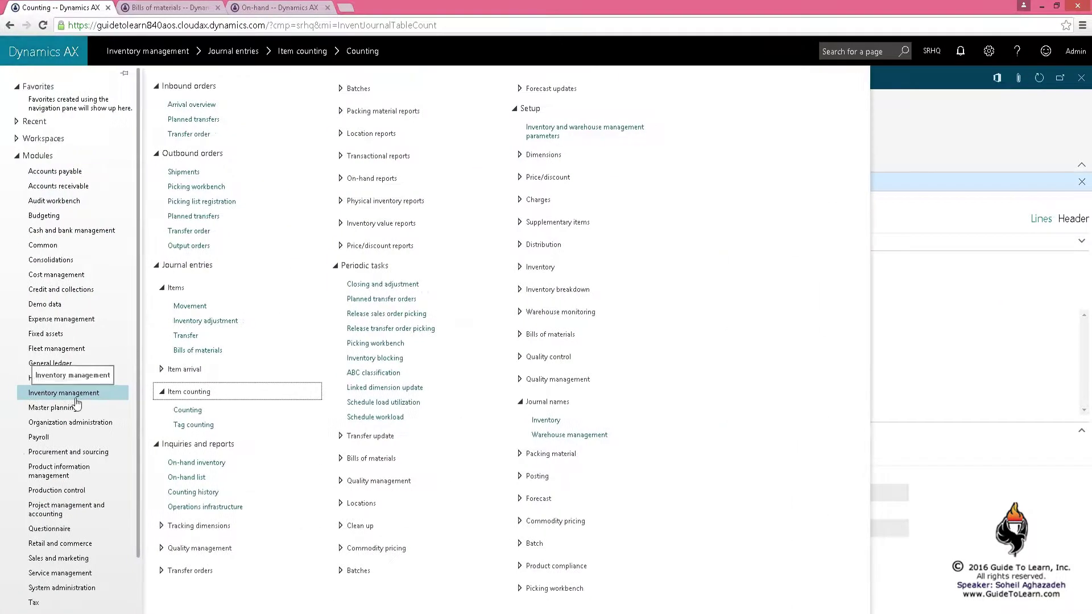
left_click(538, 420)
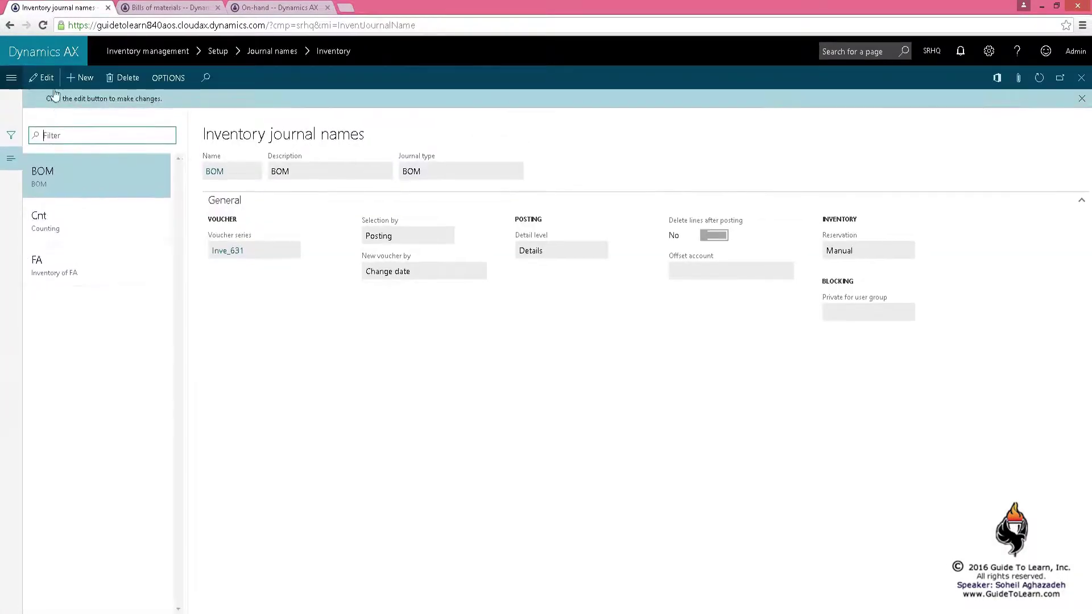
left_click(80, 78)
type("Trn")
left_click(332, 153)
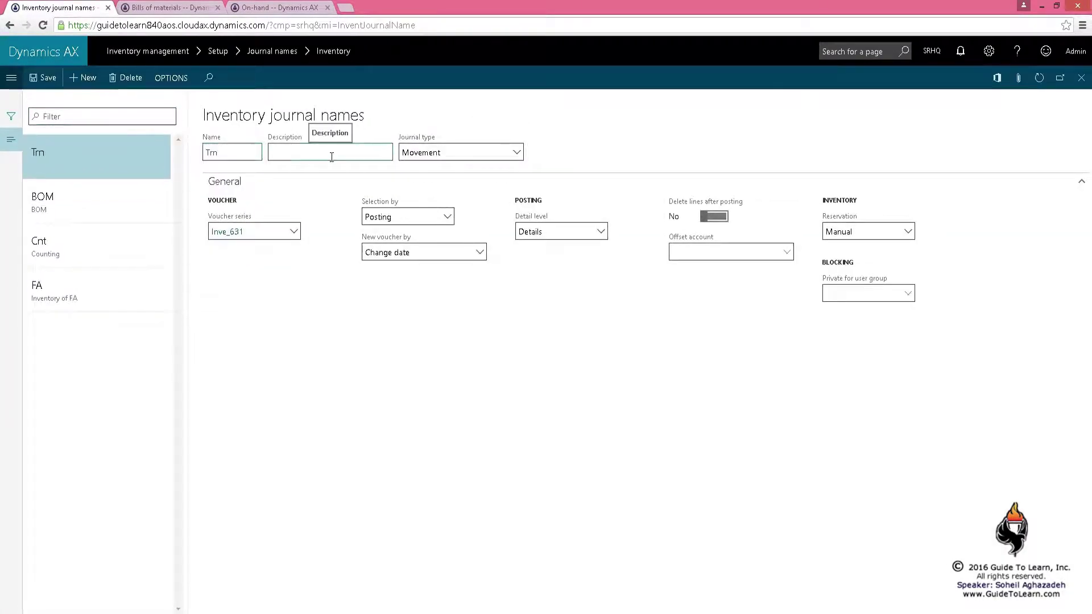
type("Transfer")
left_click(516, 153)
left_click(421, 203)
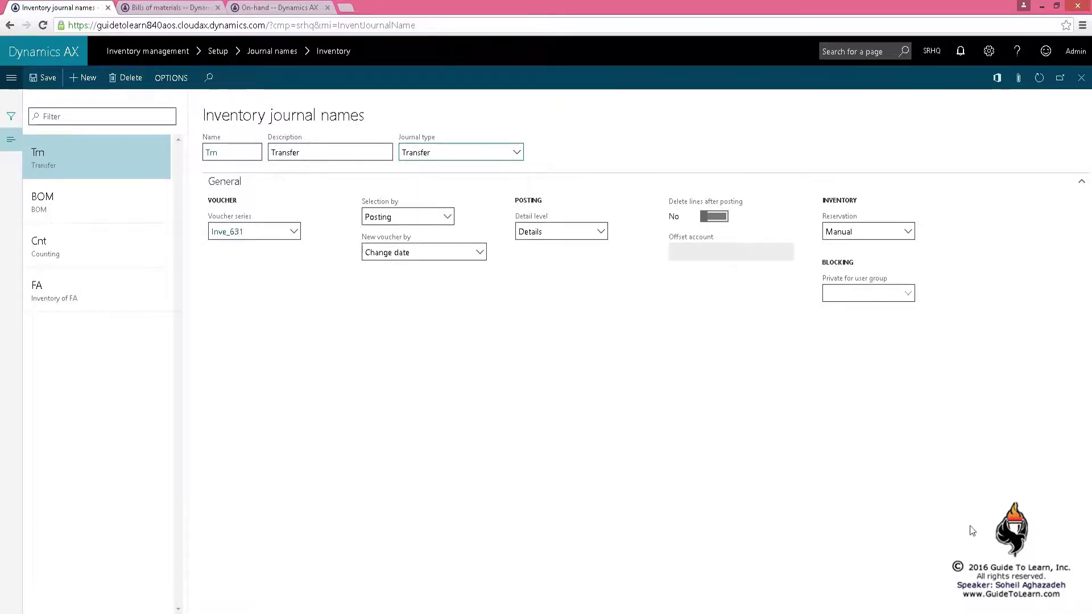
left_click(1080, 78)
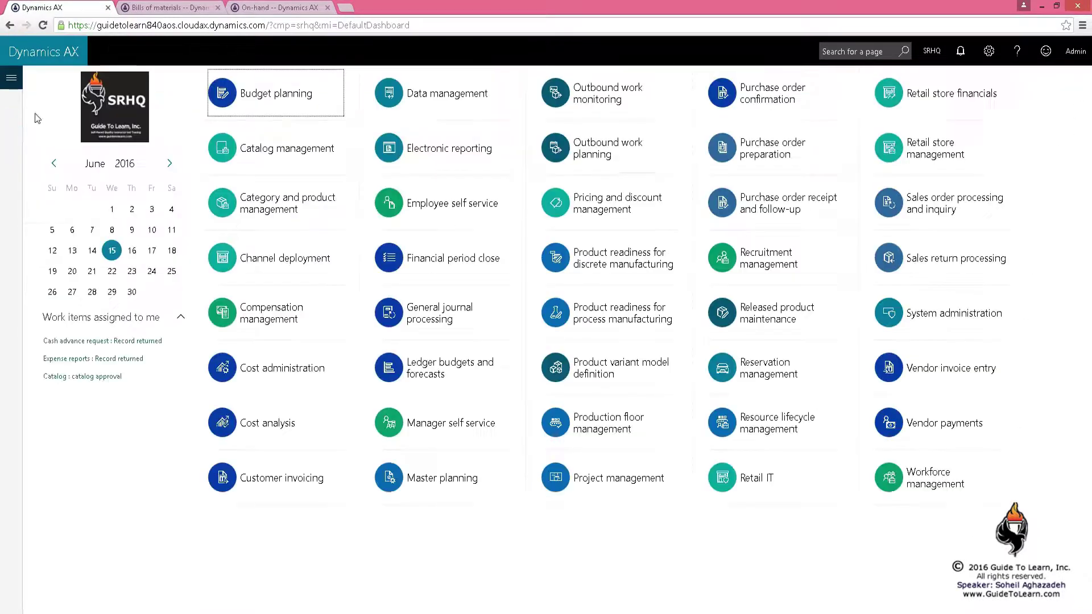
left_click(10, 77)
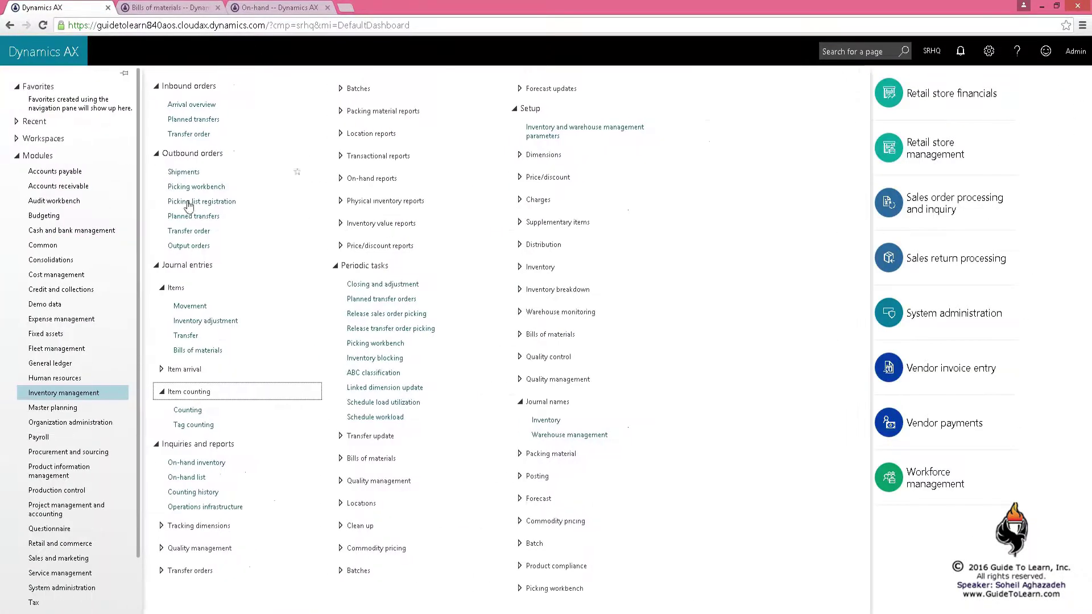
Create a new transfer journal using the Trn journal name
left_click(195, 336)
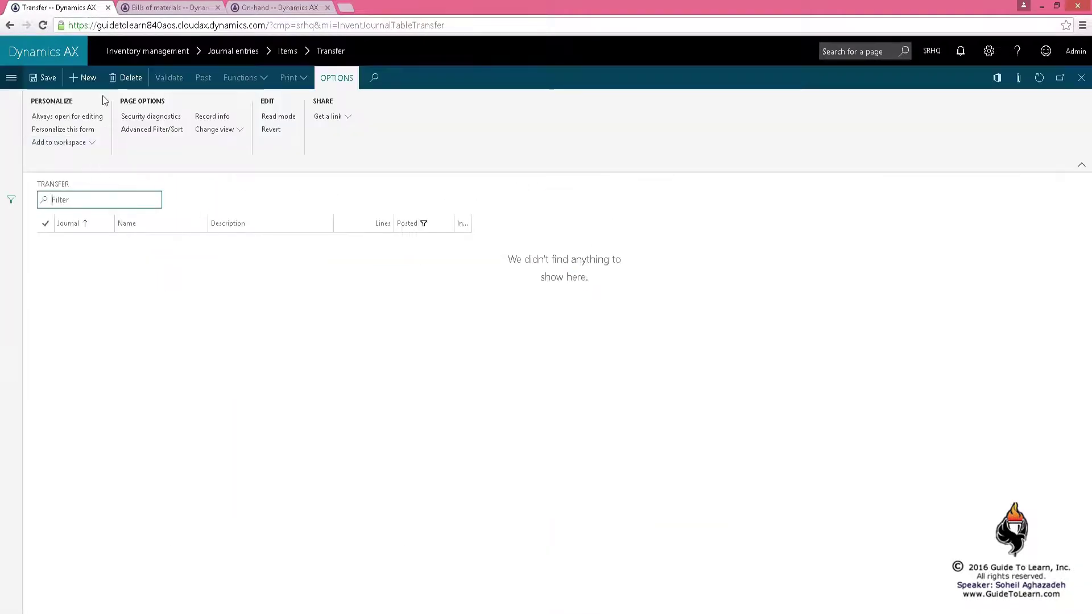
key("alt+n")
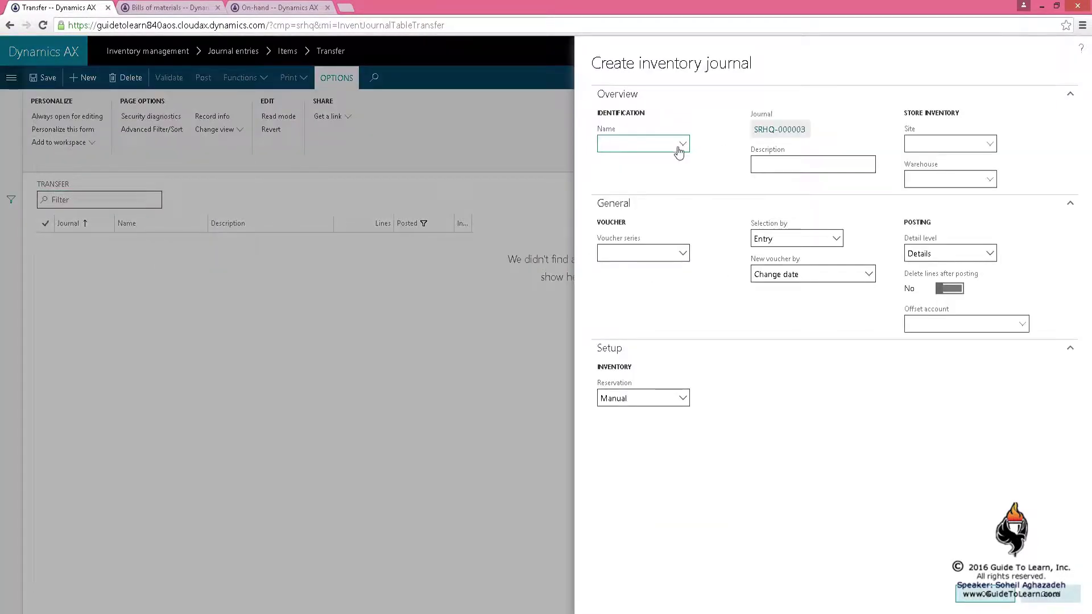
left_click(673, 180)
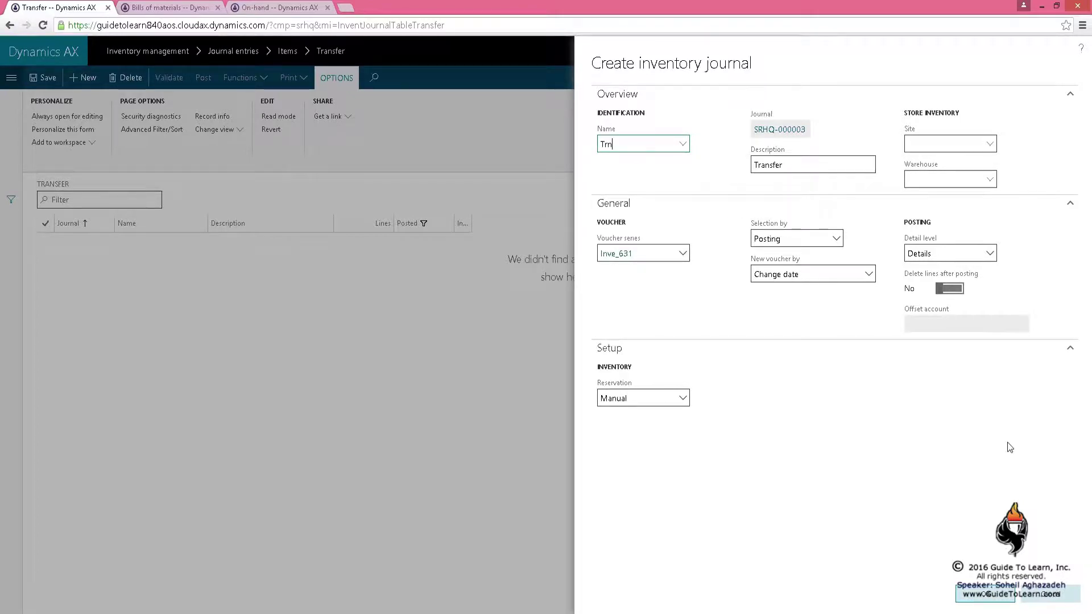
left_click(985, 594)
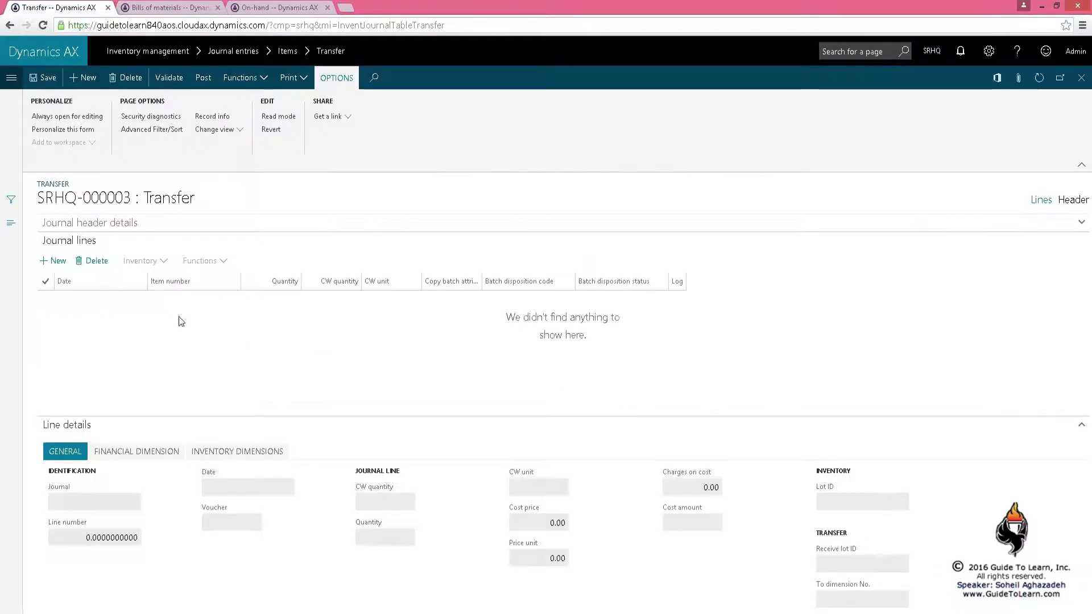
Add a journal line for item eBookLCD with quantity -10
left_click(53, 260)
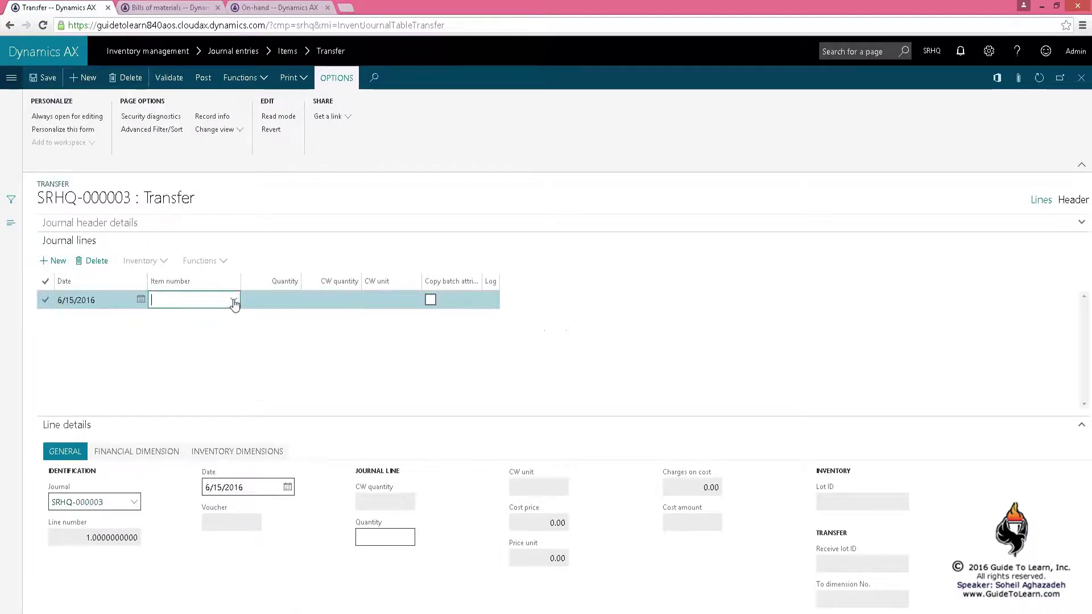
left_click(233, 299)
left_click(182, 369)
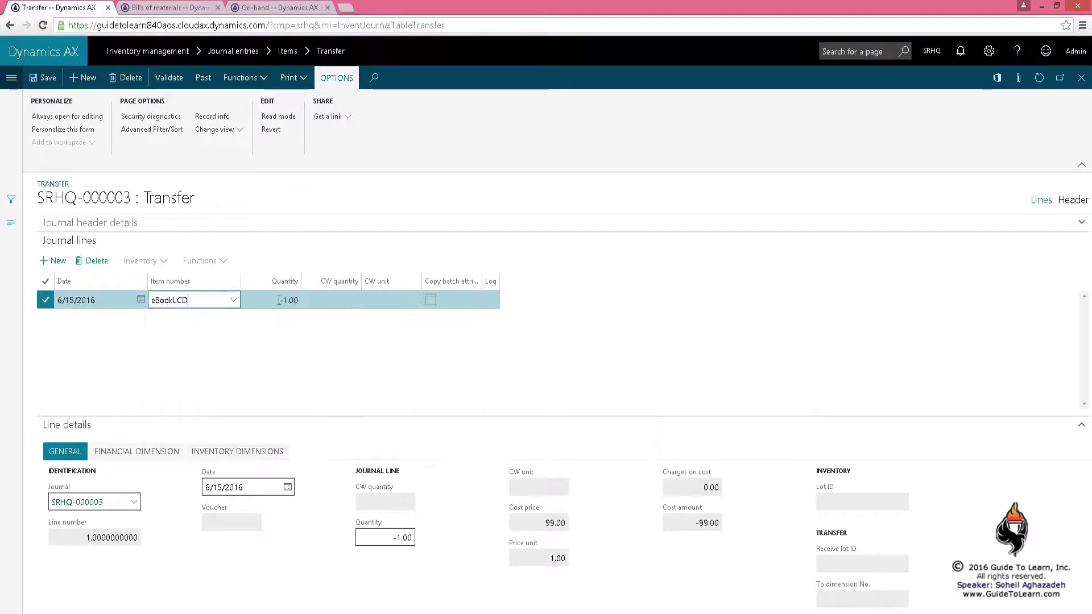
left_click(278, 299)
type("-")
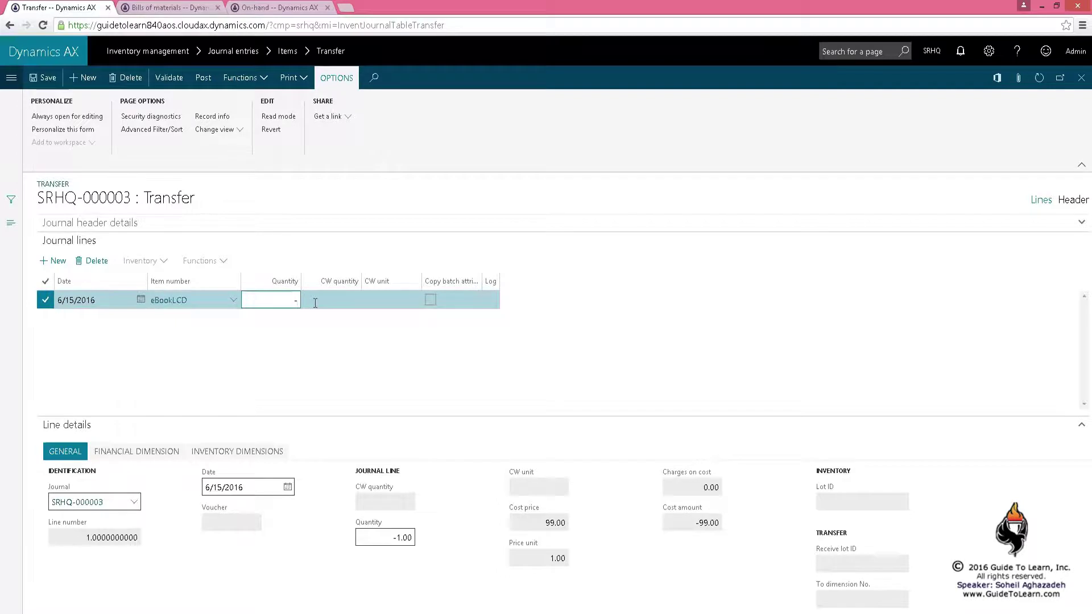
left_click(315, 303)
Set source location 02-4-3-2 and destination site 2, warehouse 200 on the line
left_click(389, 497)
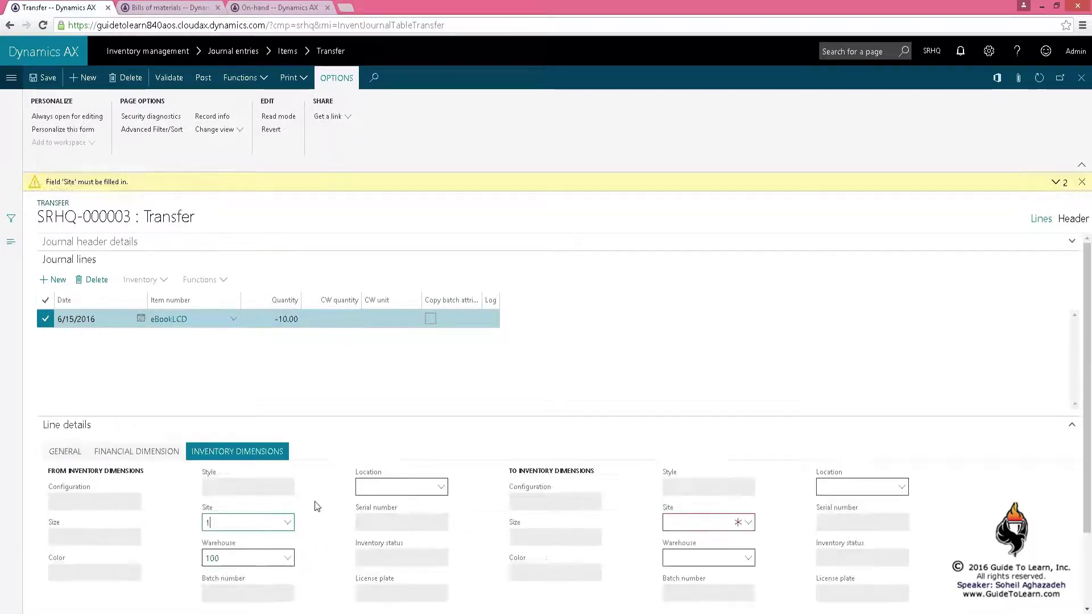
left_click(405, 488)
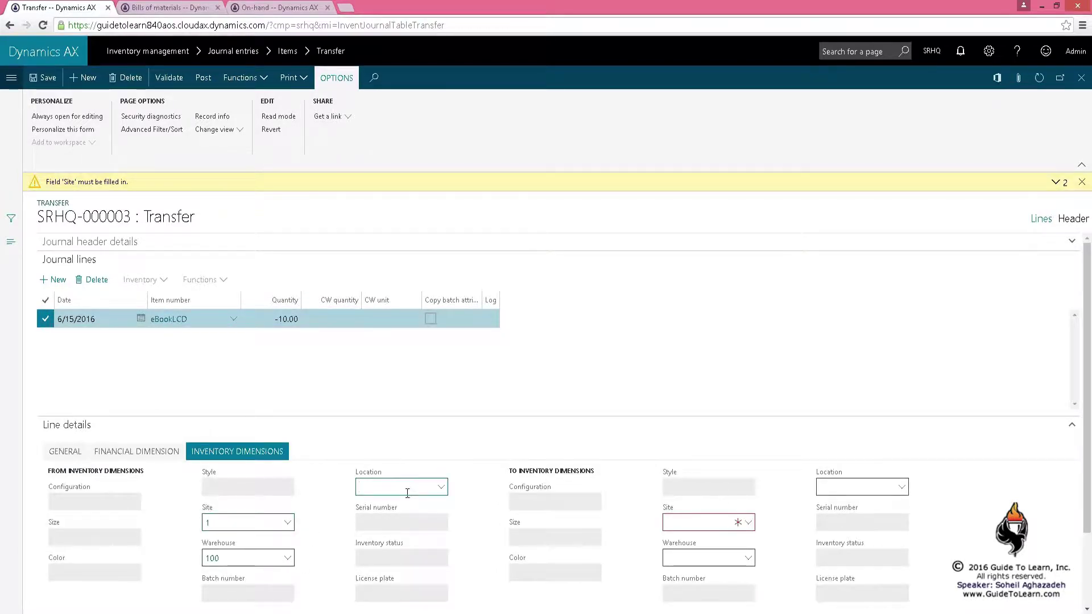
type("02-4-3-2")
key("Tab")
left_click(715, 526)
type("2")
key("Tab")
type("200")
key("Tab")
Save the eBookLCD transfer line and check its warehouse 200 on-hand row
left_click(44, 78)
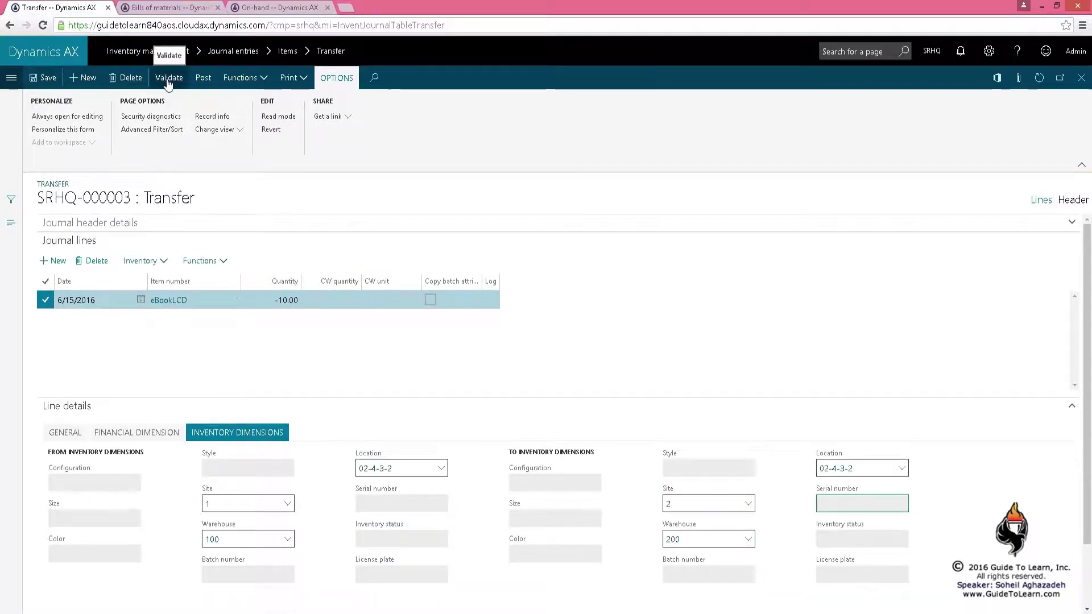
left_click(273, 7)
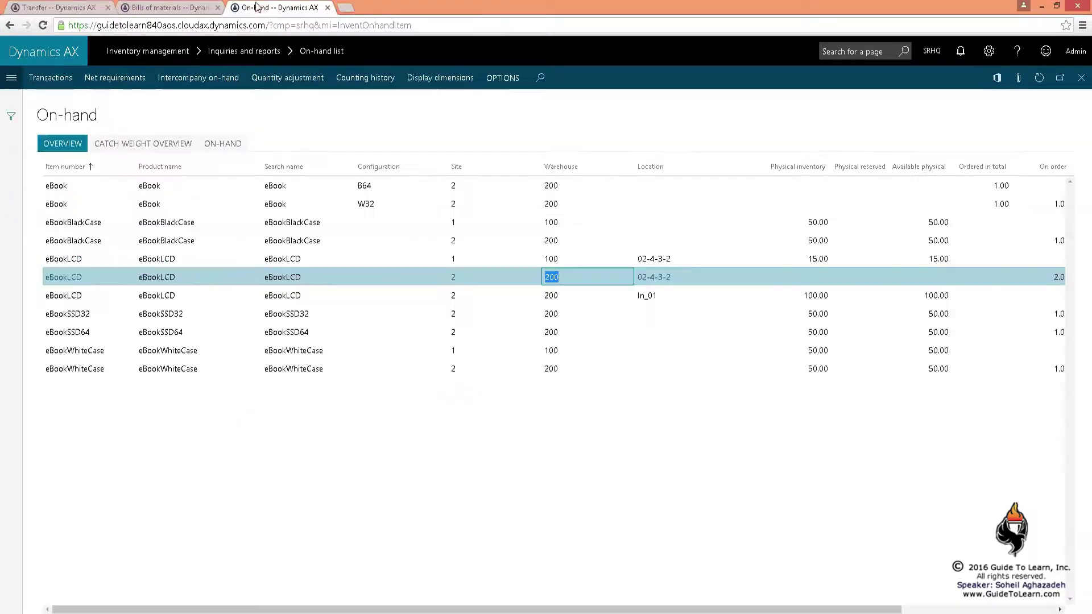
left_click(998, 286)
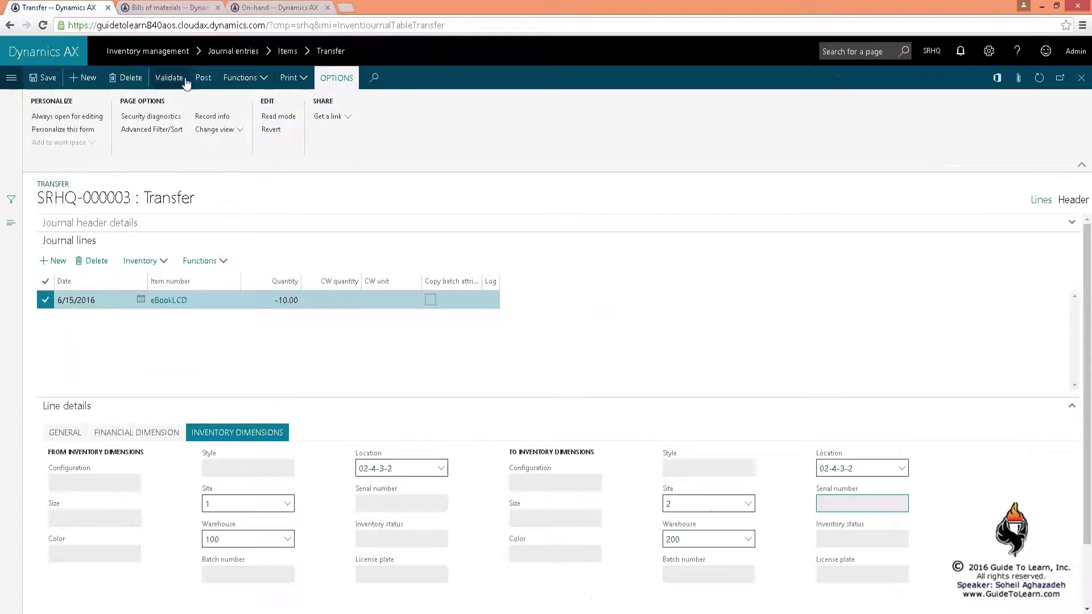
Post transfer journal SRHQ-000003 and refresh on-hand to review eBookLCD quantities per site
left_click(203, 78)
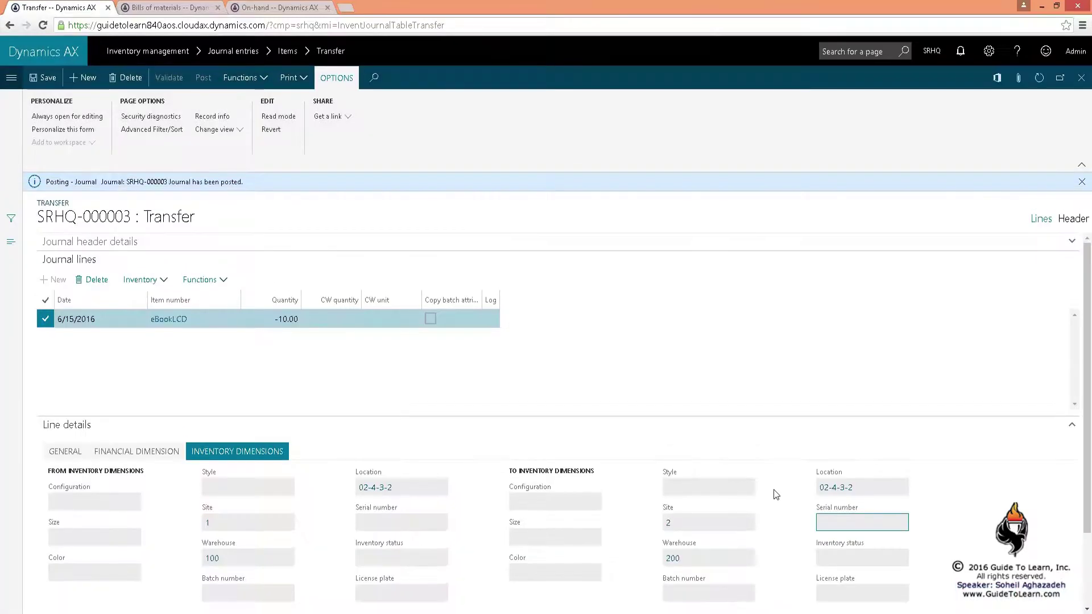
left_click(289, 9)
left_click(1039, 78)
left_click(809, 282)
key("Up")
Validate BOM journal SRHQ-000001 and run its journal check
left_click(171, 7)
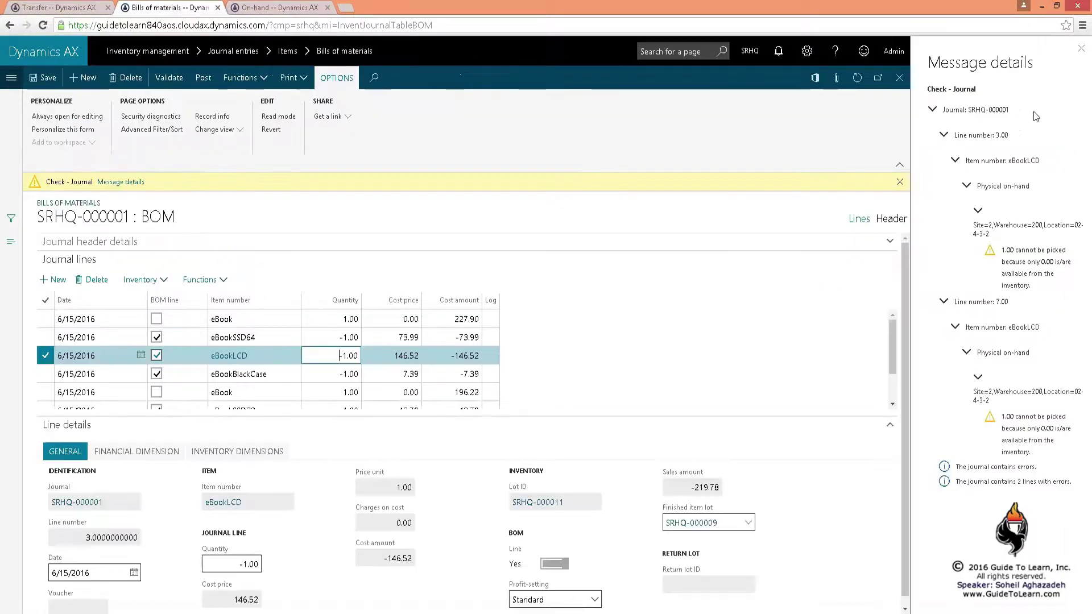
left_click(294, 138)
left_click(176, 79)
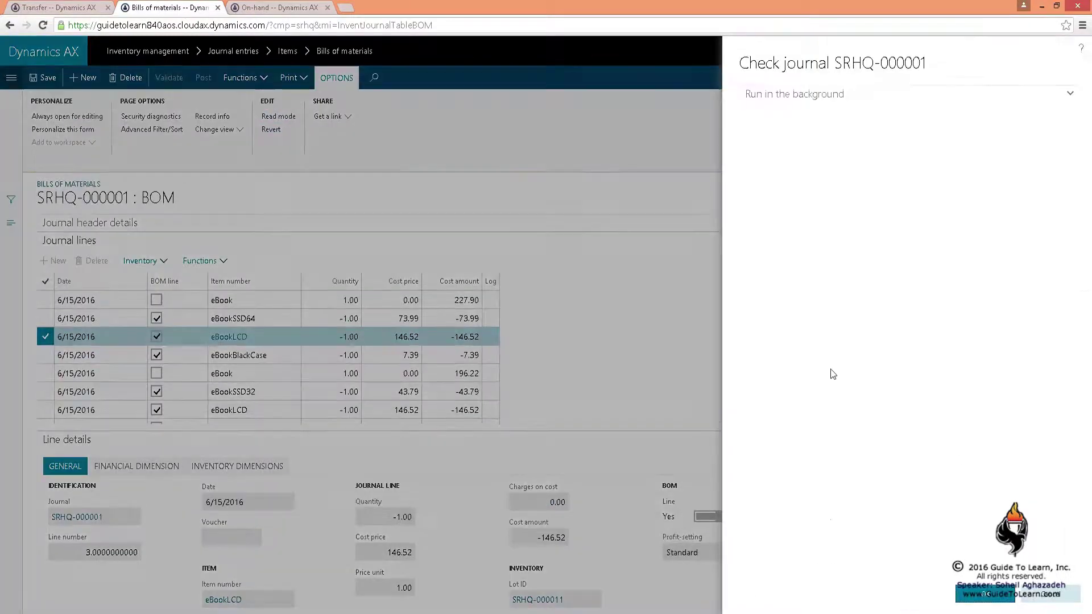
left_click(965, 597)
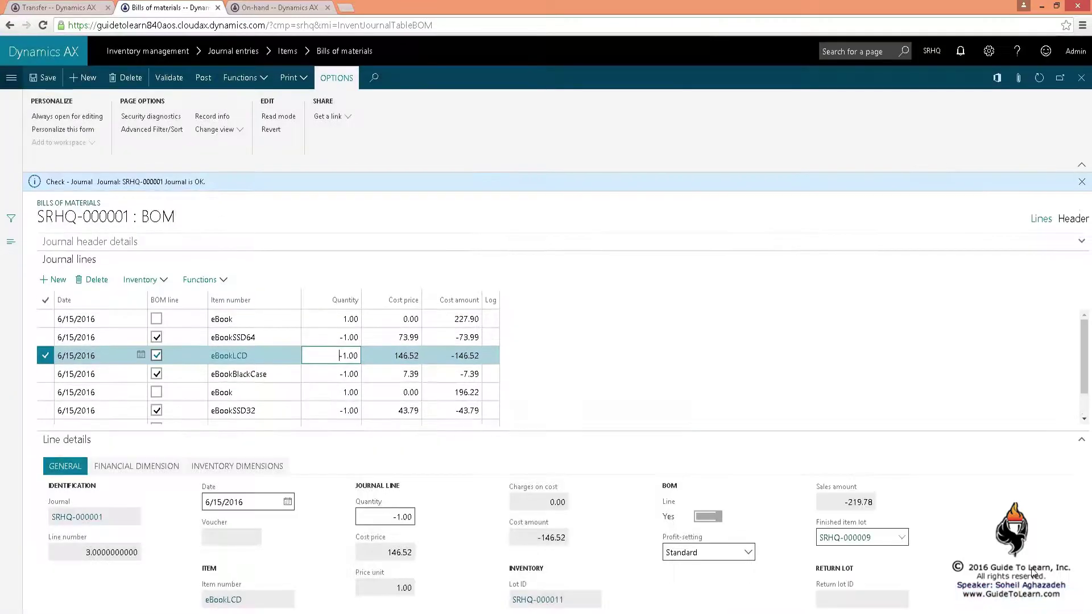
left_click(289, 9)
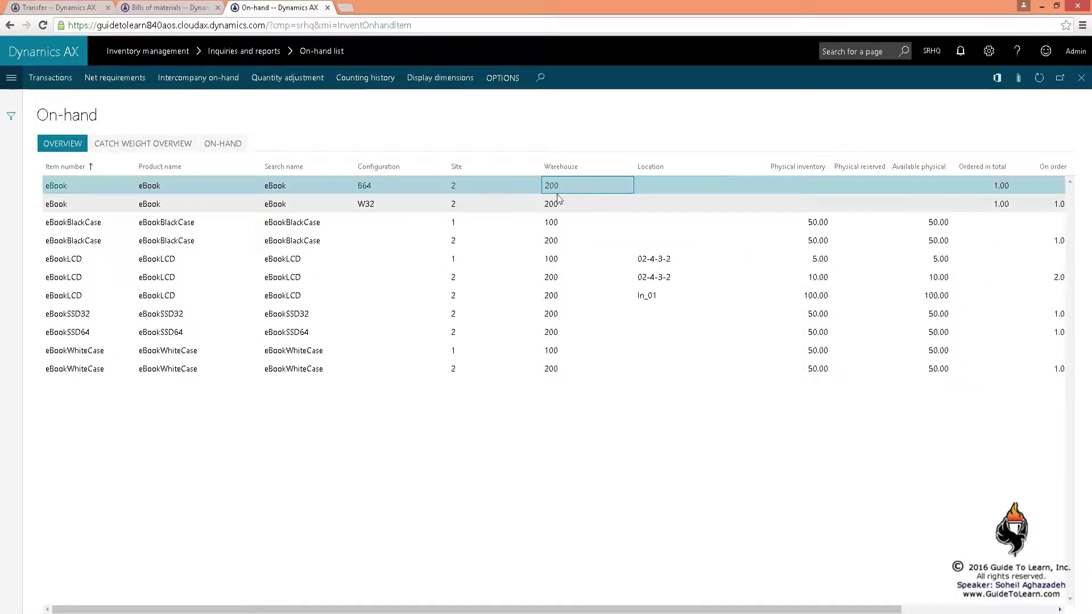
Post the BOM journal and refresh on-hand to check the eBook W32 row
left_click(170, 7)
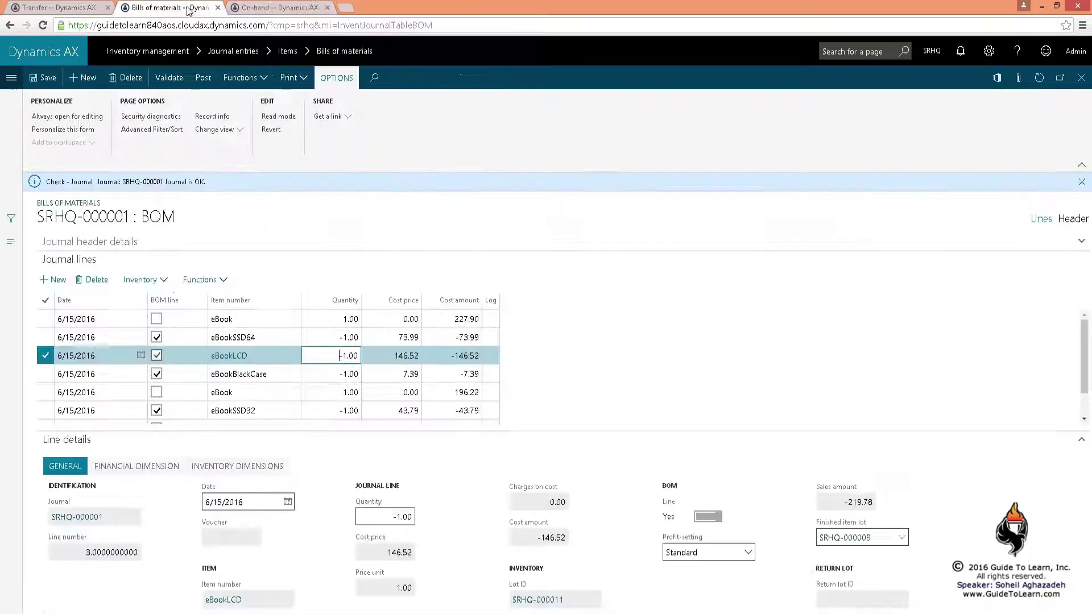
left_click(203, 78)
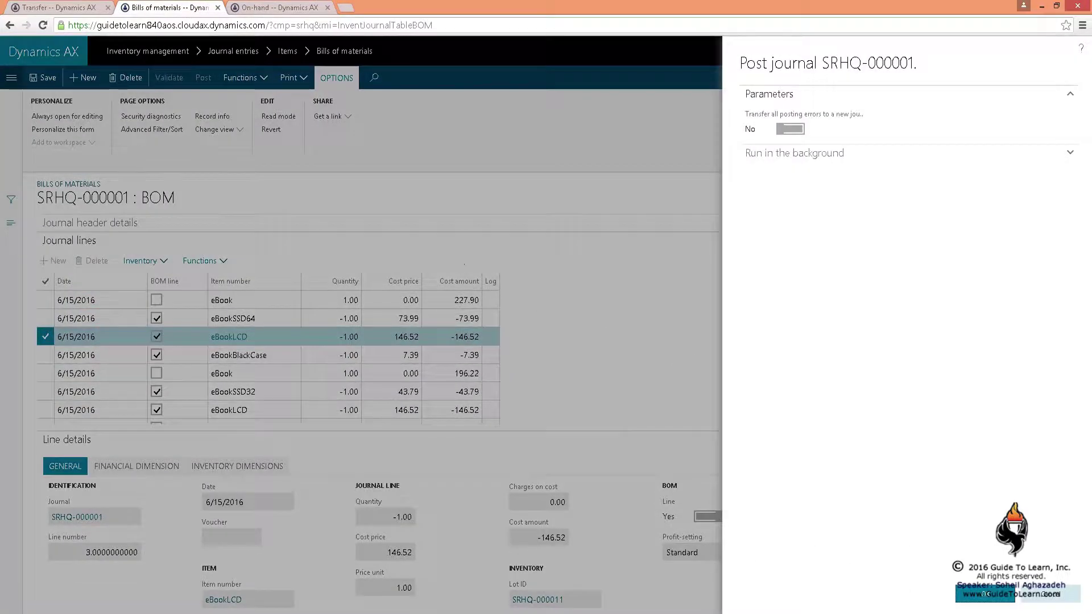
left_click(990, 602)
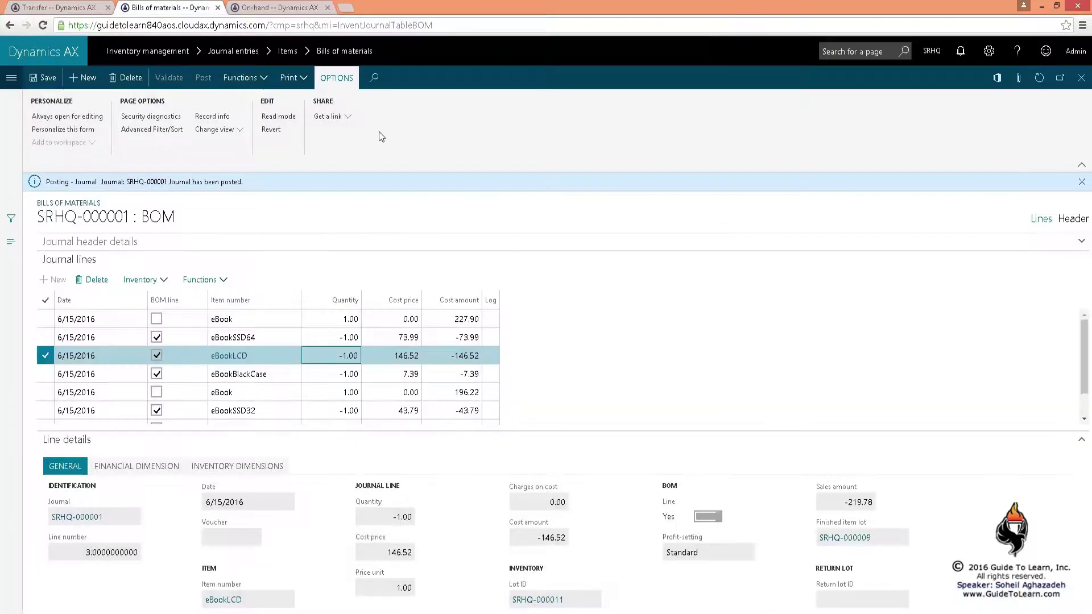
left_click(282, 7)
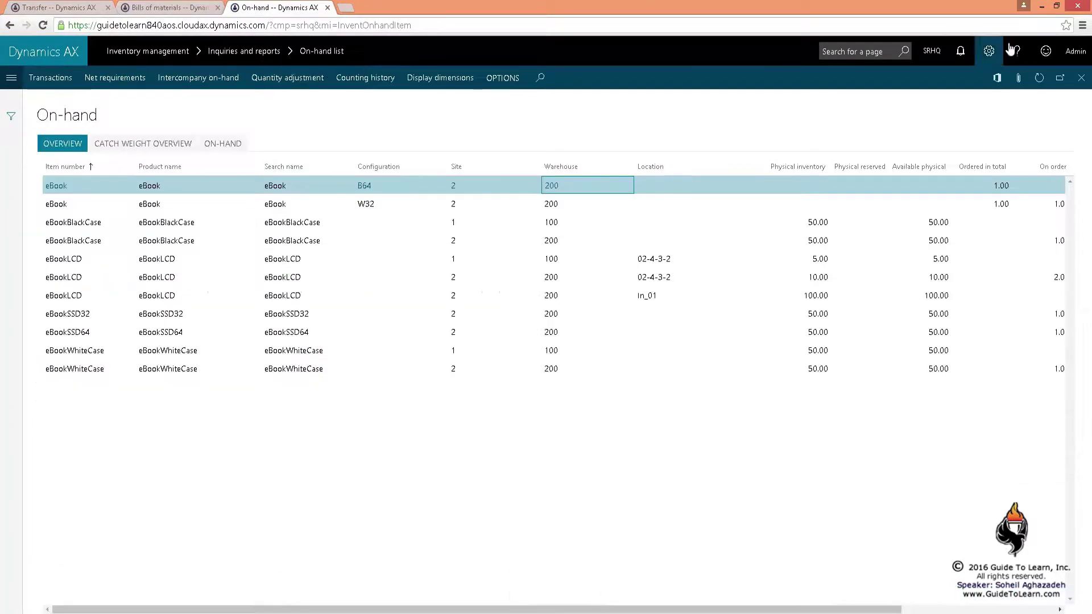
left_click(1039, 77)
left_click(821, 203)
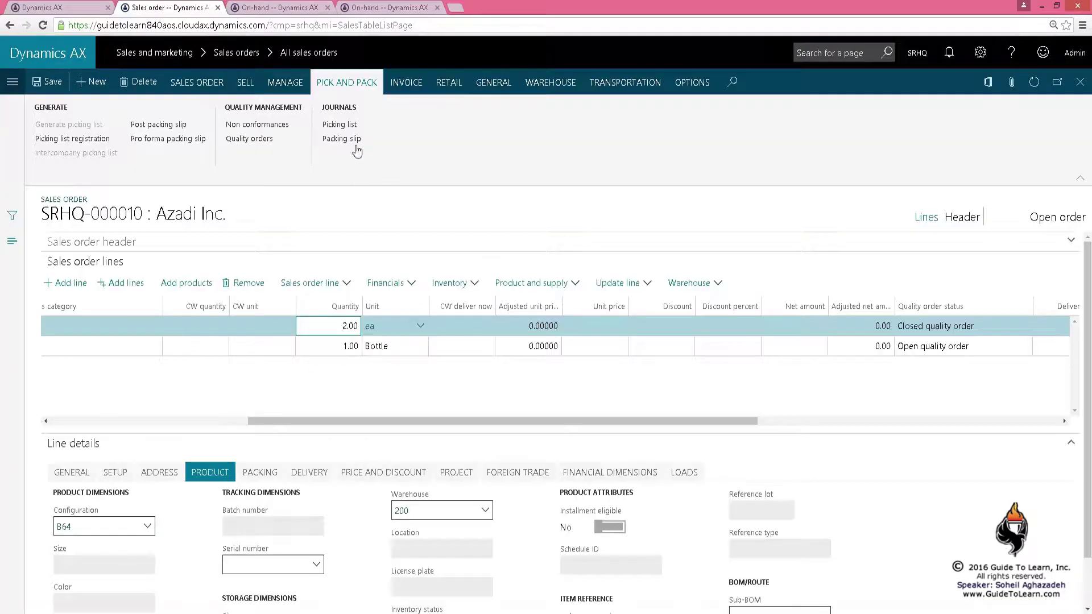
Close the Packing slip journal to reach sales order SRHQ-000010's quality orders
left_click(620, 222)
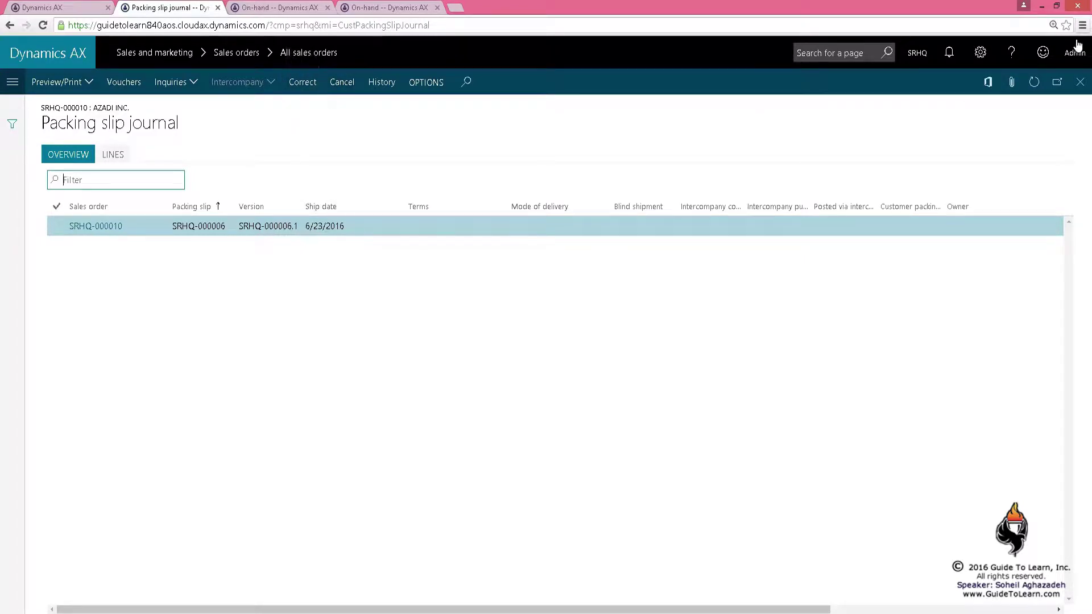
left_click(1080, 82)
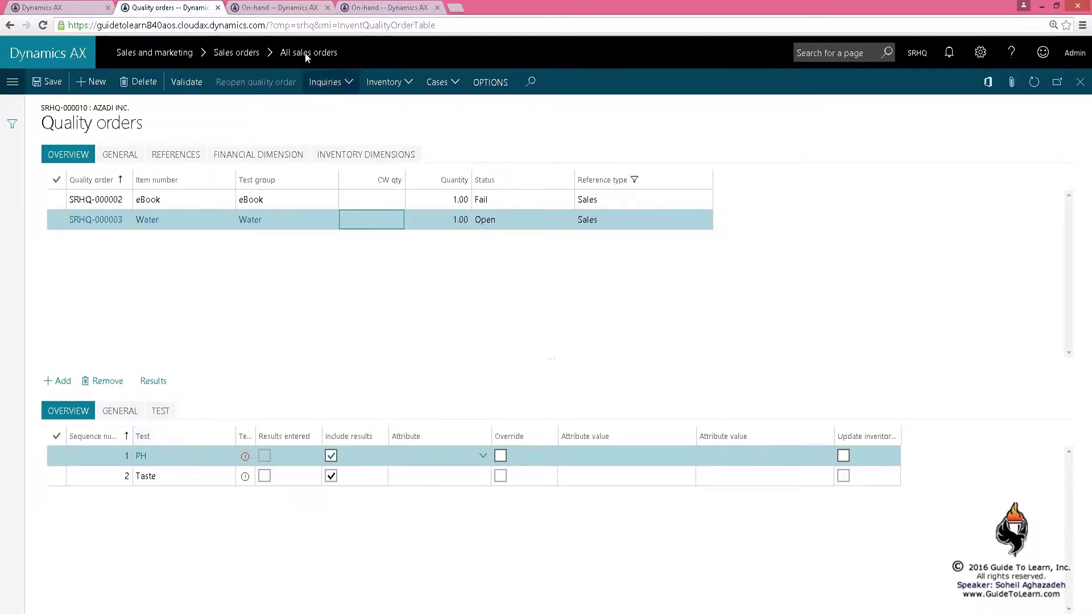
Check the batch's on-hand physical (47), reserved and available quantities
left_click(386, 7)
left_click(617, 220)
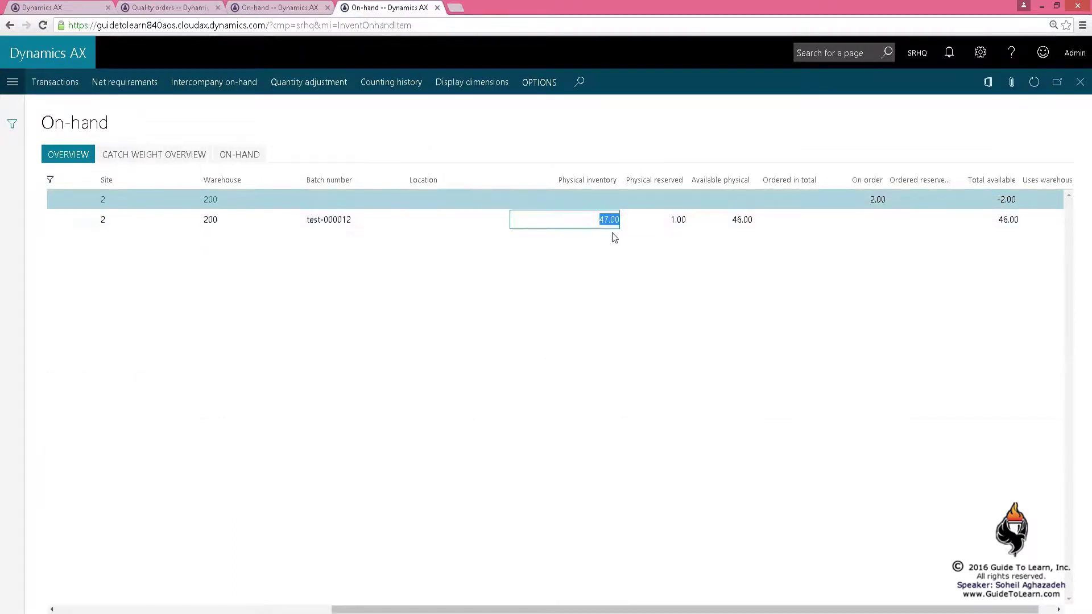
left_click(668, 222)
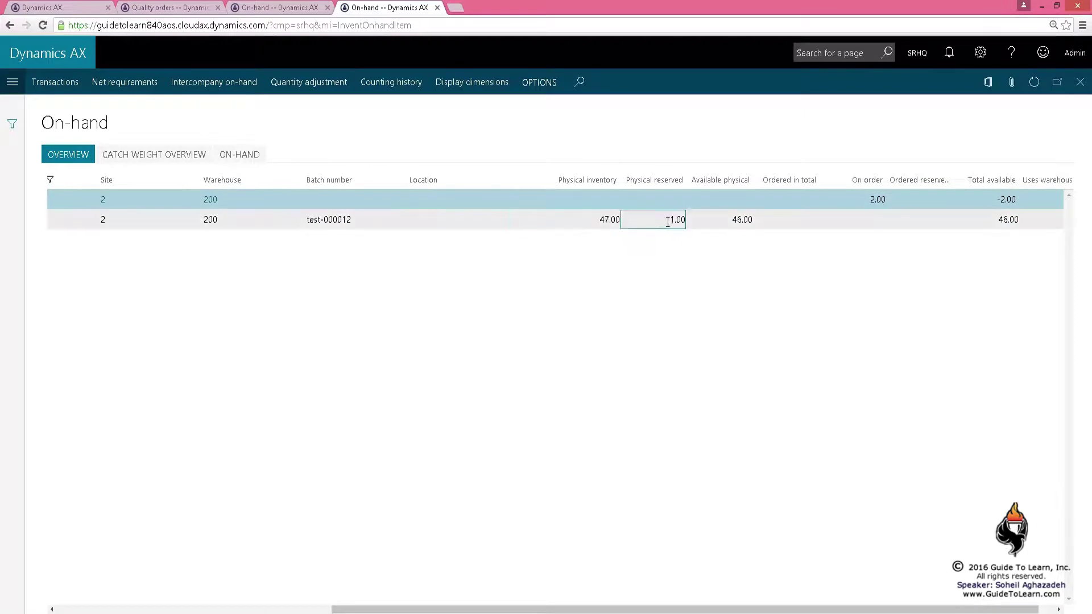
left_click(715, 216)
left_click(159, 6)
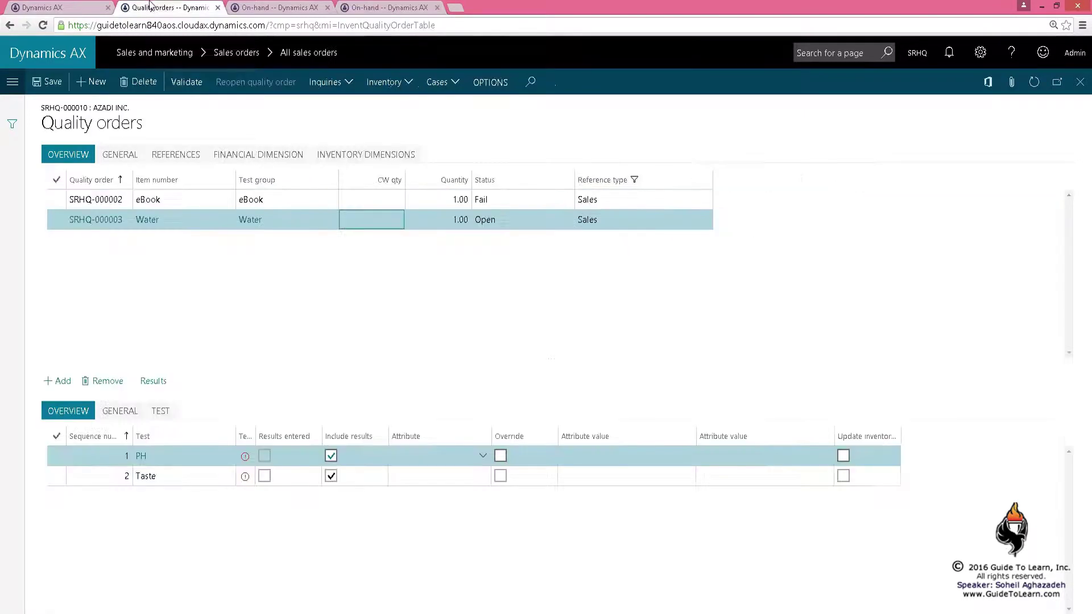
Enter PH result 3 and Taste result 1, then validate Water quality order SRHQ-000003
left_click(153, 381)
type("3")
key("Tab")
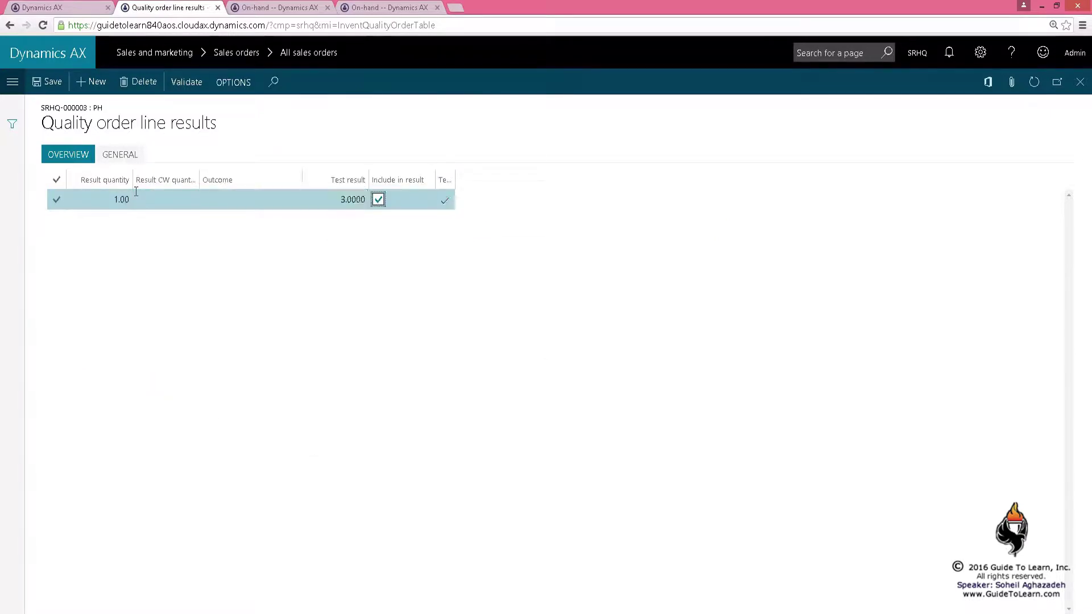
left_click(1080, 82)
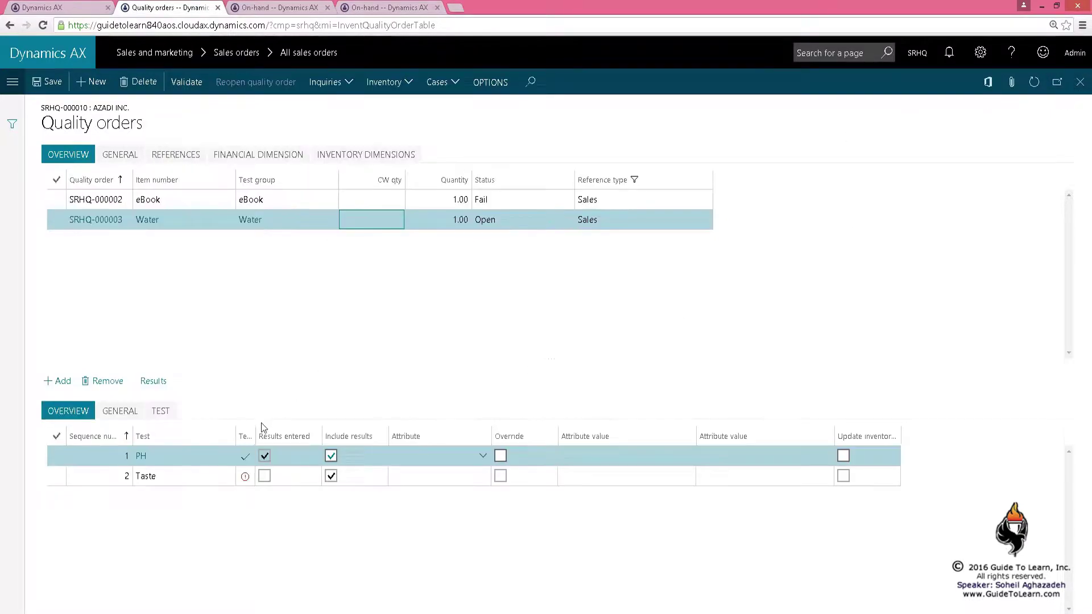
left_click(148, 476)
left_click(152, 381)
left_click(118, 200)
type("1")
key("Tab")
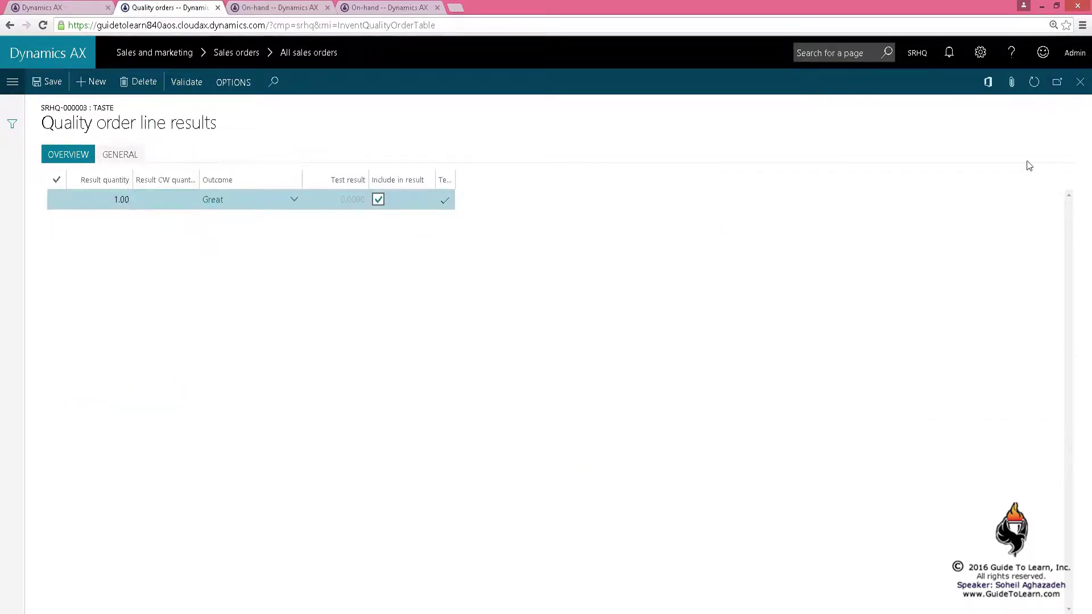
left_click(1080, 82)
left_click(186, 82)
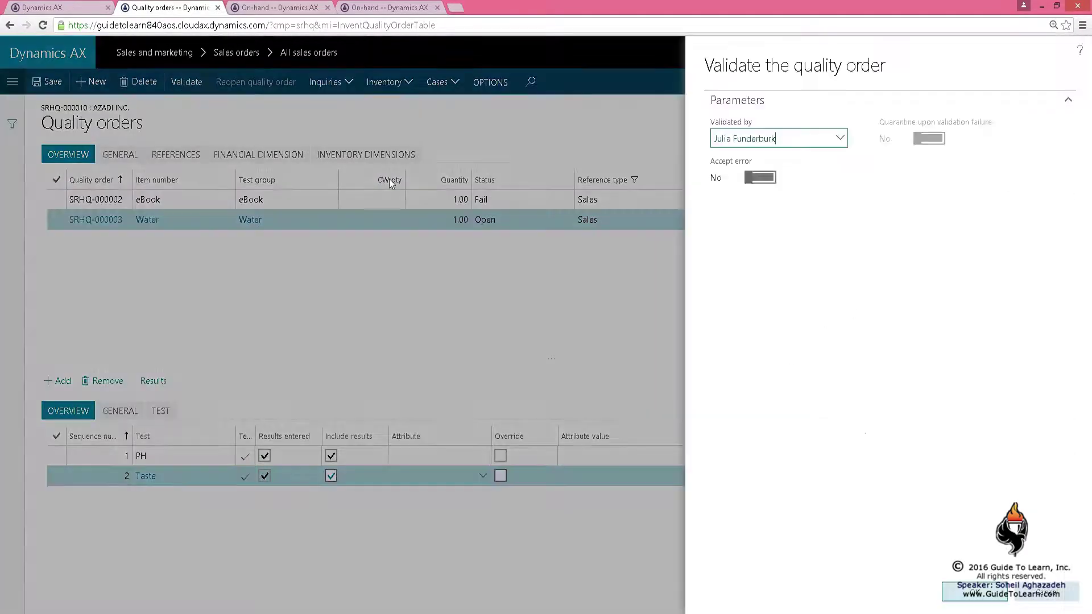
left_click(974, 592)
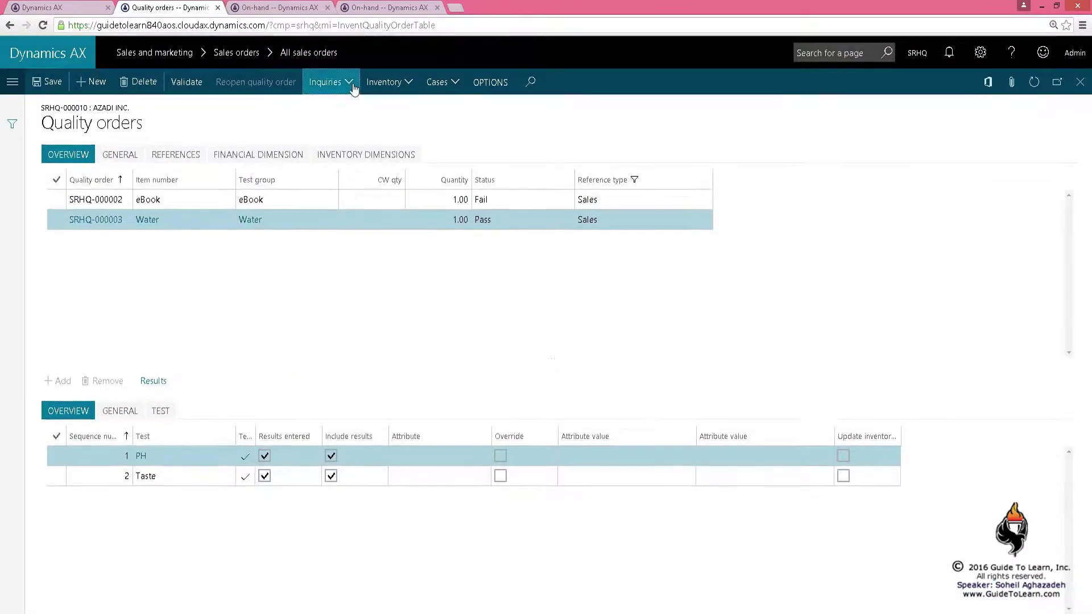
Print the Water order's certificate of analysis to screen
left_click(353, 86)
left_click(344, 128)
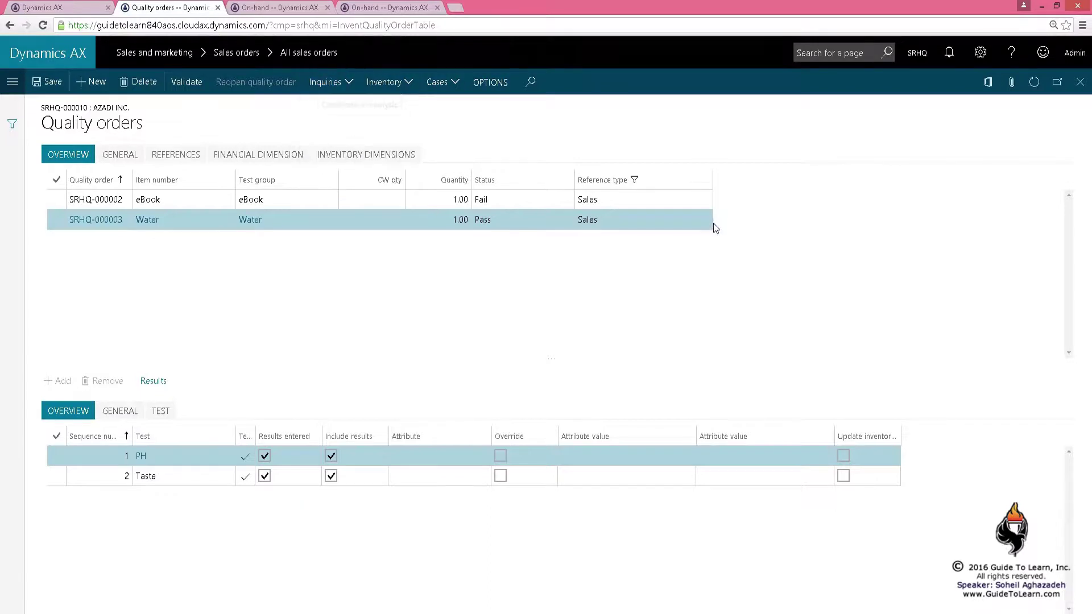
left_click(120, 154)
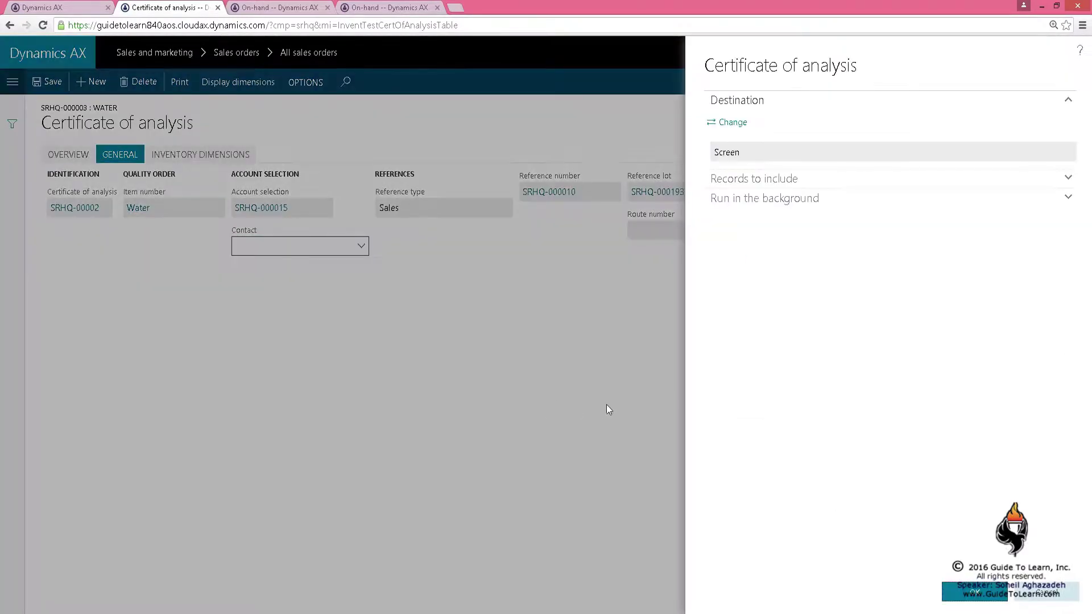
left_click(974, 592)
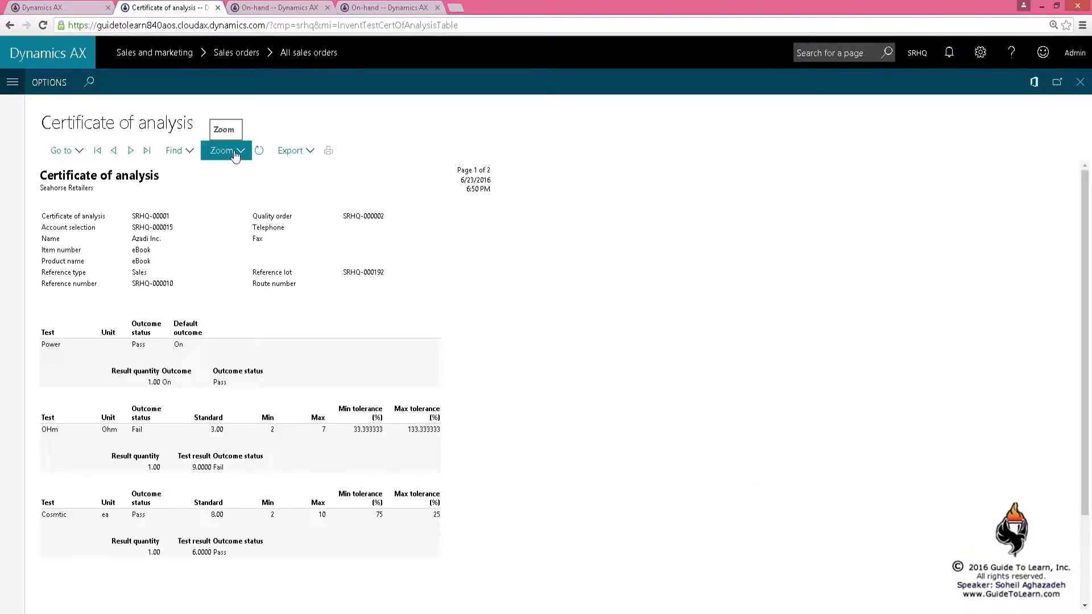
Zoom into the certificate report, review page 2's PH and Taste results, then close it
left_click(236, 152)
left_click(240, 204)
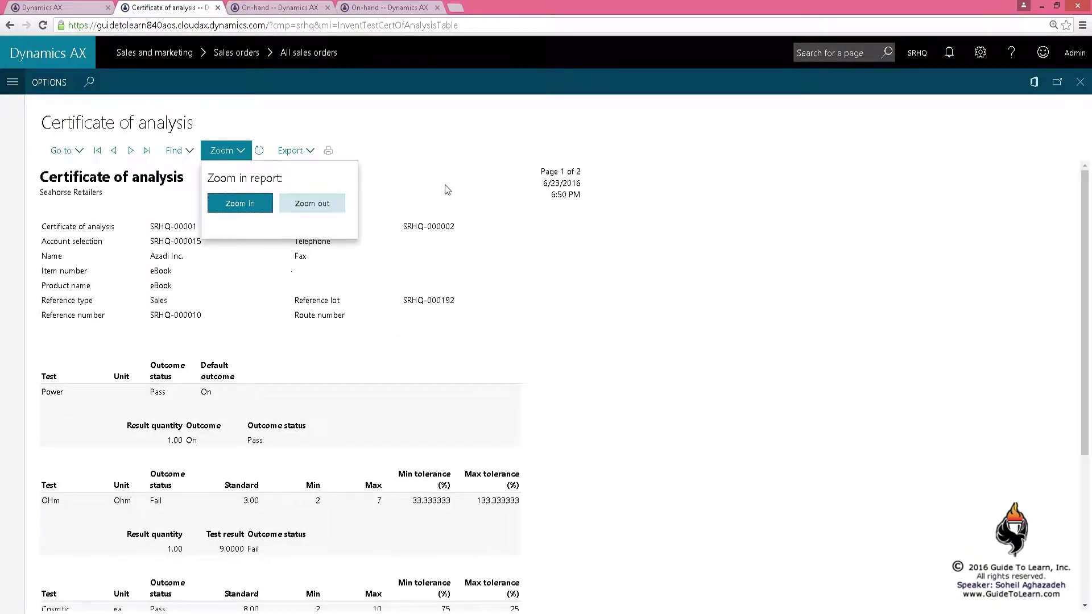
left_click(224, 150)
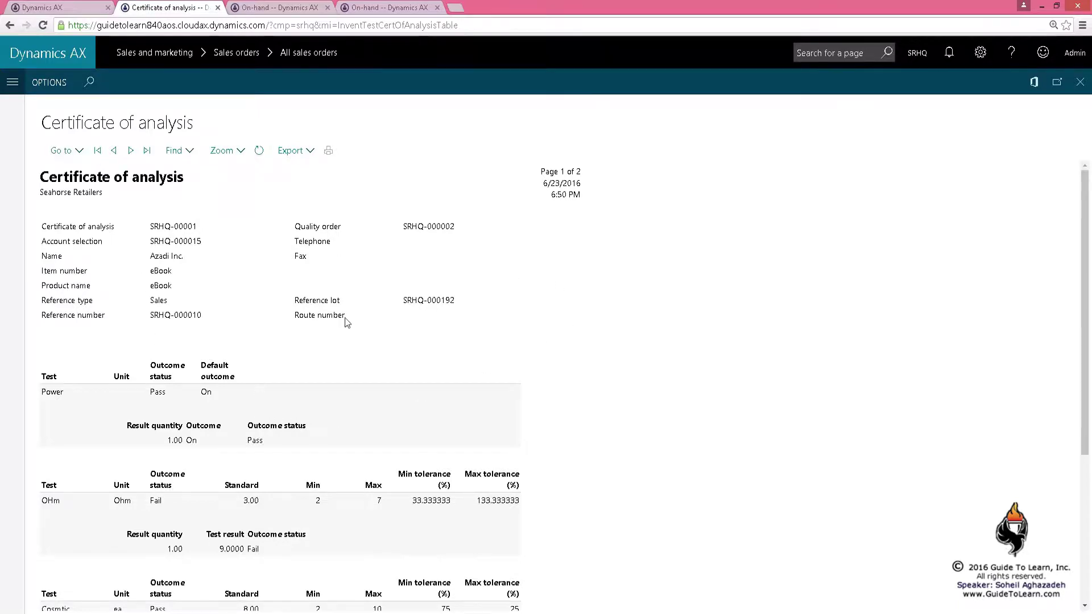
scroll(344, 317, "down", 3)
scroll(343, 328, "up", 3)
left_click(131, 151)
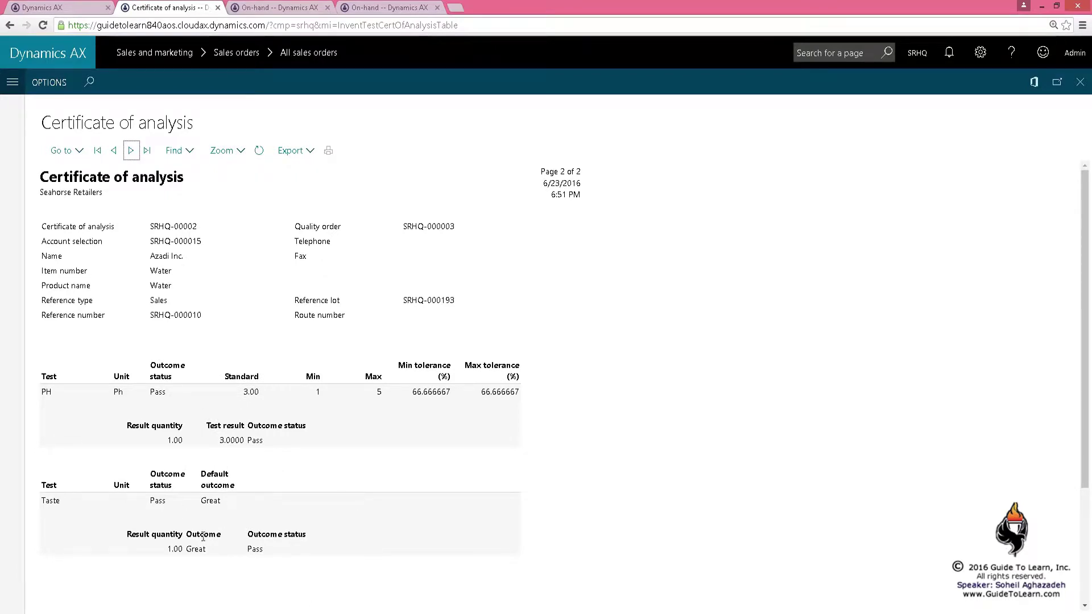
left_click(1080, 82)
Refresh on-hand to see the batch at 46.00, then close certificate and quality order forms
left_click(392, 7)
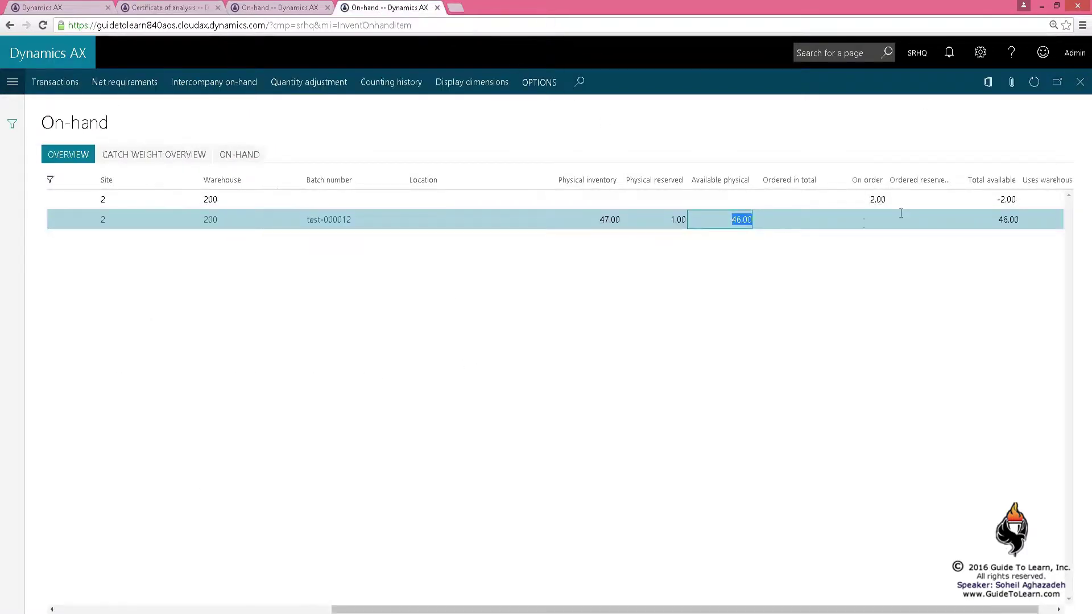
left_click(1031, 90)
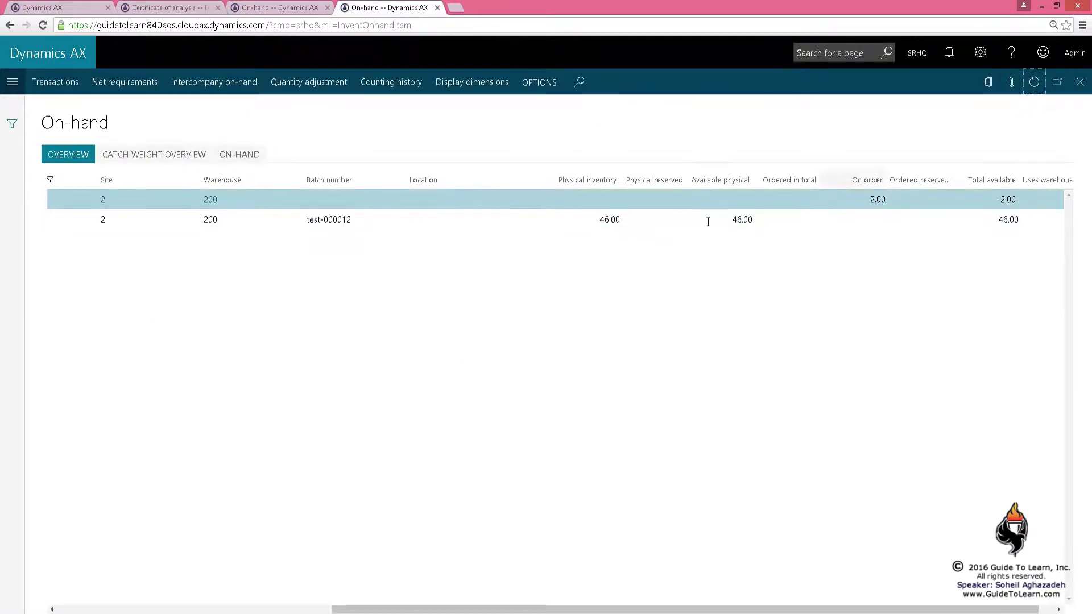
left_click(613, 220)
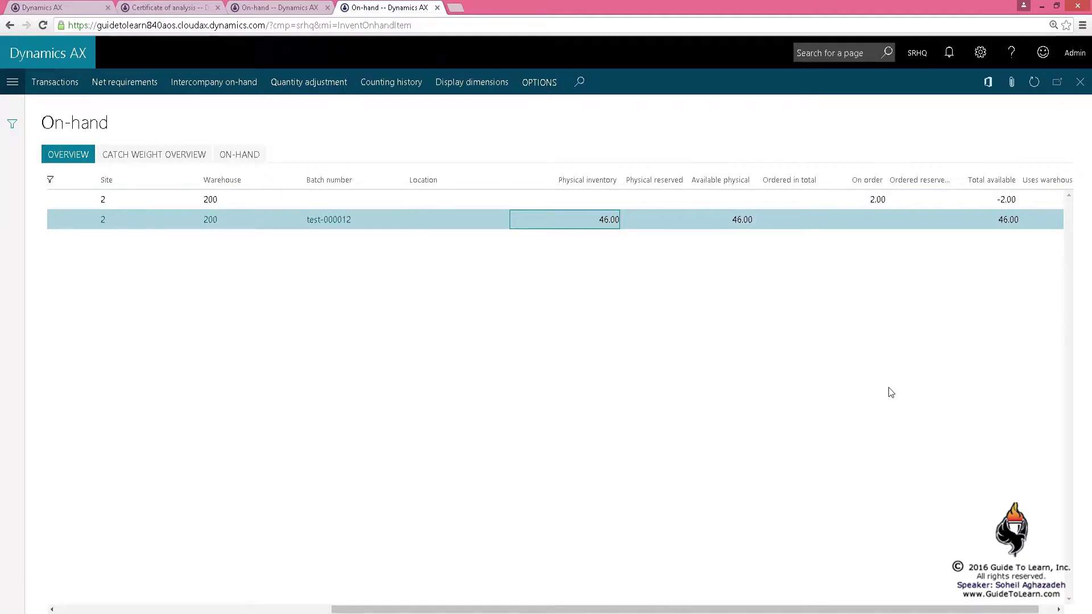
left_click(171, 8)
left_click(1080, 81)
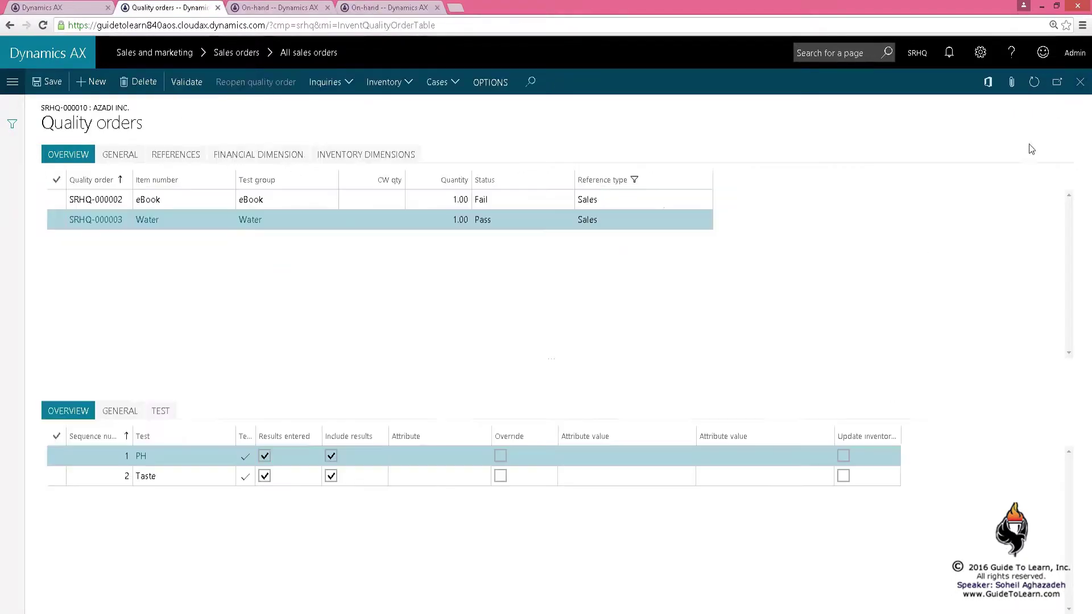
left_click(1080, 82)
Post the packing slip for sales order SRHQ-000010 without printing
left_click(165, 127)
left_click(902, 592)
left_click(617, 353)
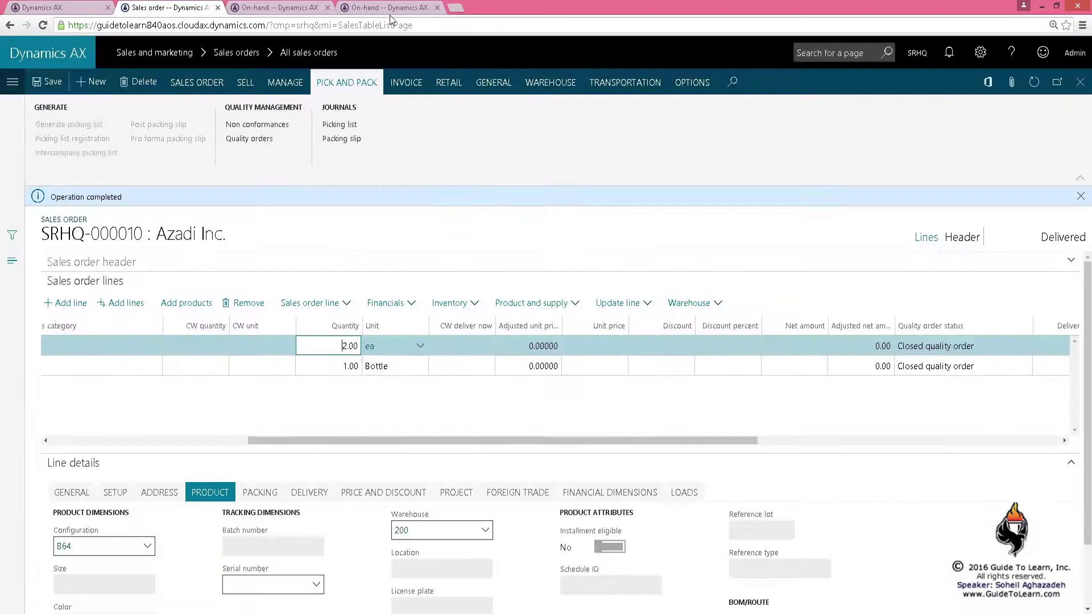
Review Water's inventory transactions, selecting the sales and quality order SRHQ-000003 entries
left_click(390, 8)
left_click(55, 87)
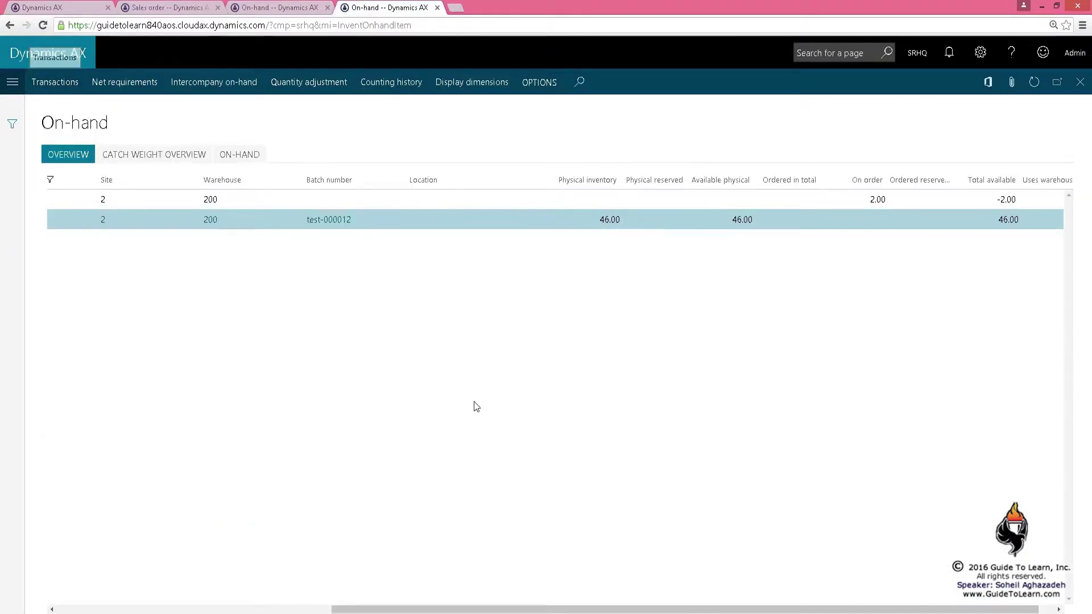
left_click(665, 580)
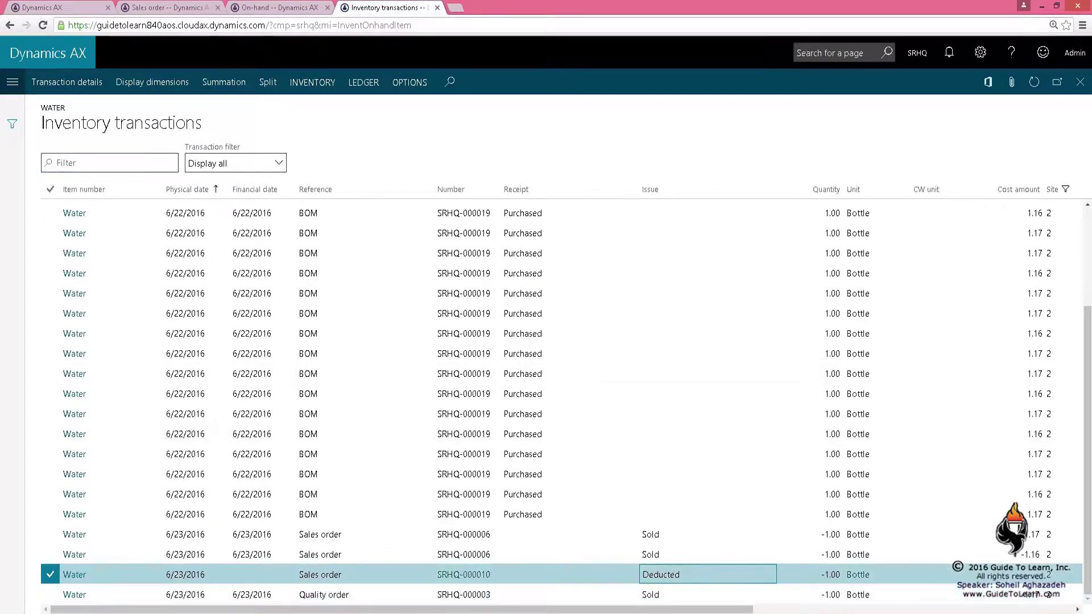
left_click(50, 595)
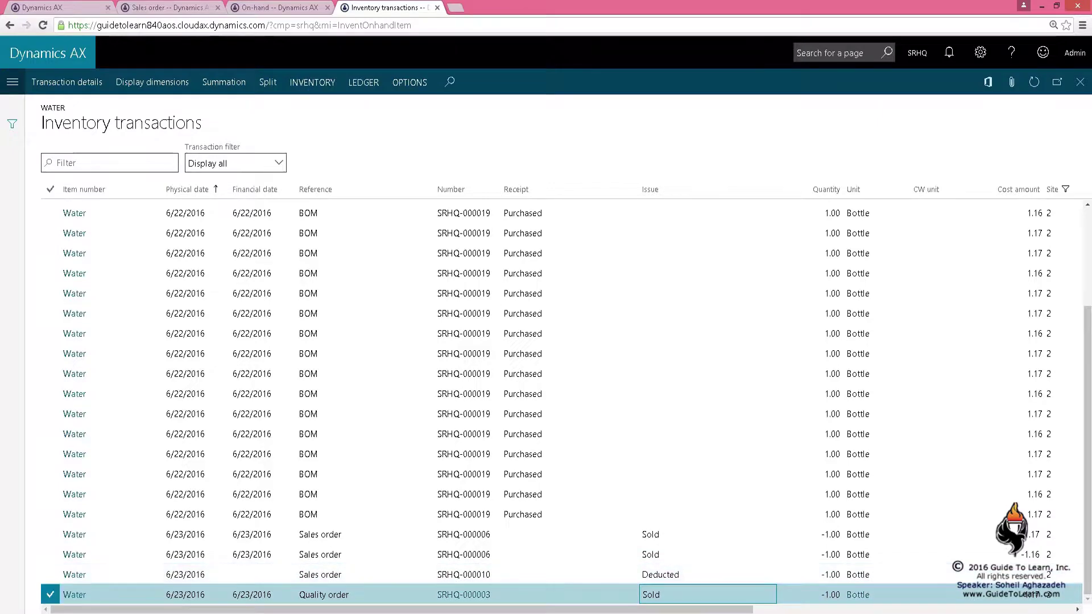
left_click(1034, 594)
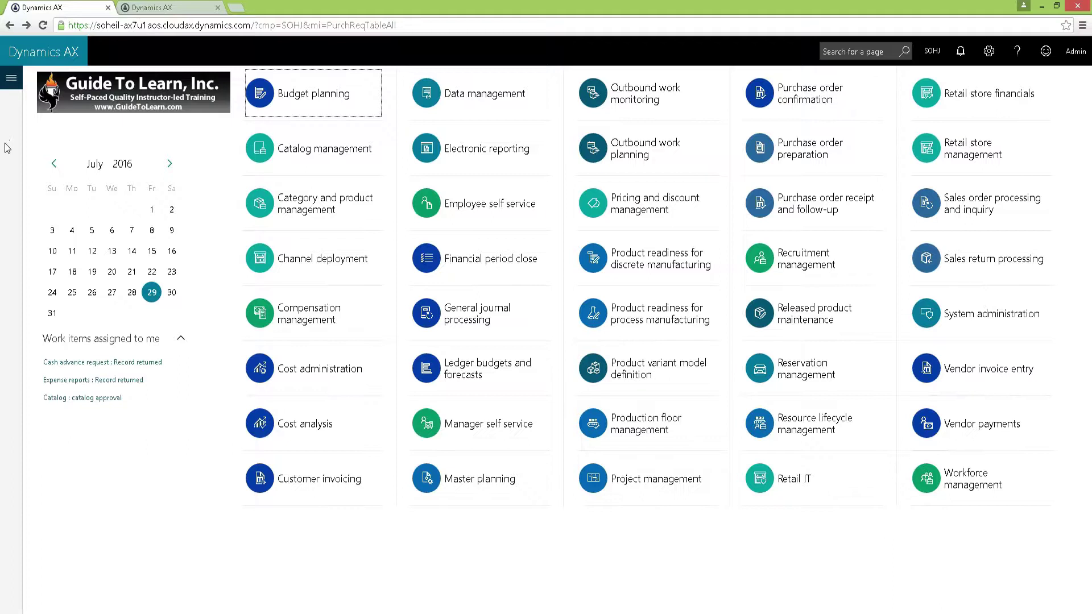
Go to Procurement and sourcing > All purchase requisitions, listing requisition 000021
left_click(10, 78)
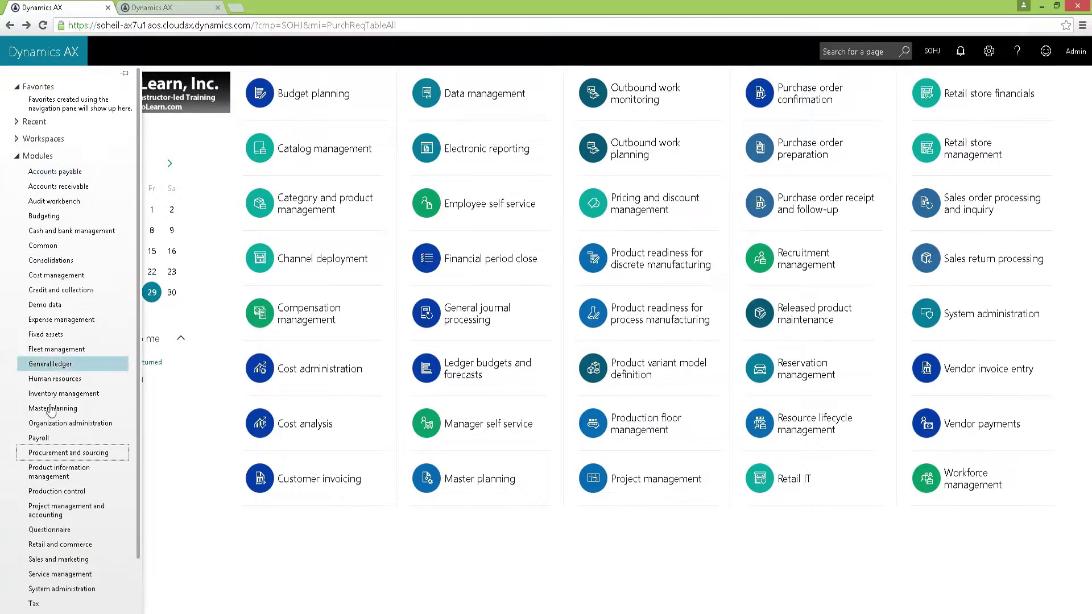
left_click(66, 455)
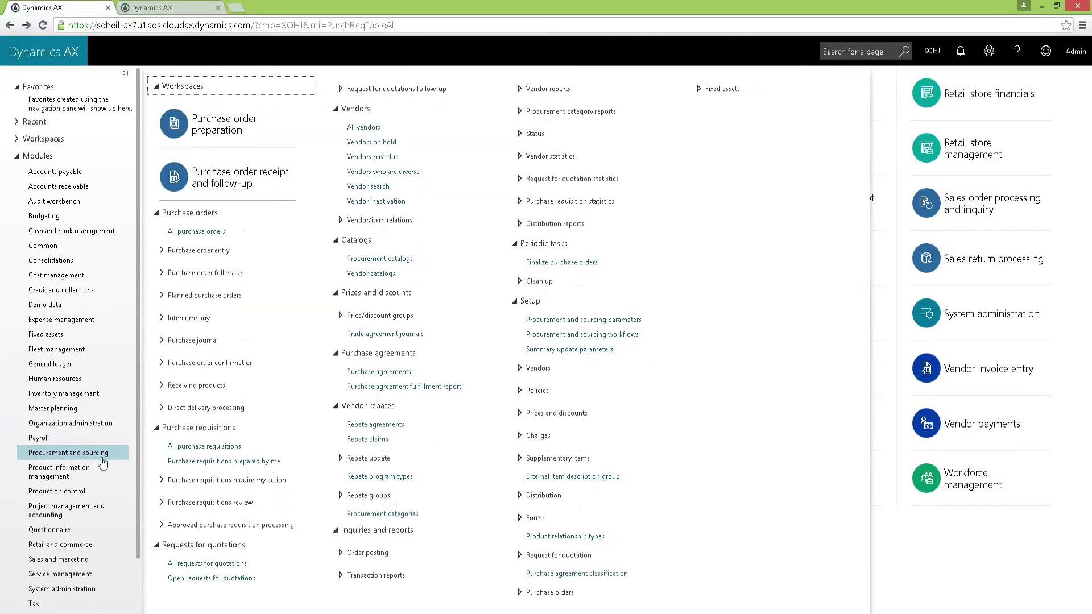
left_click(206, 447)
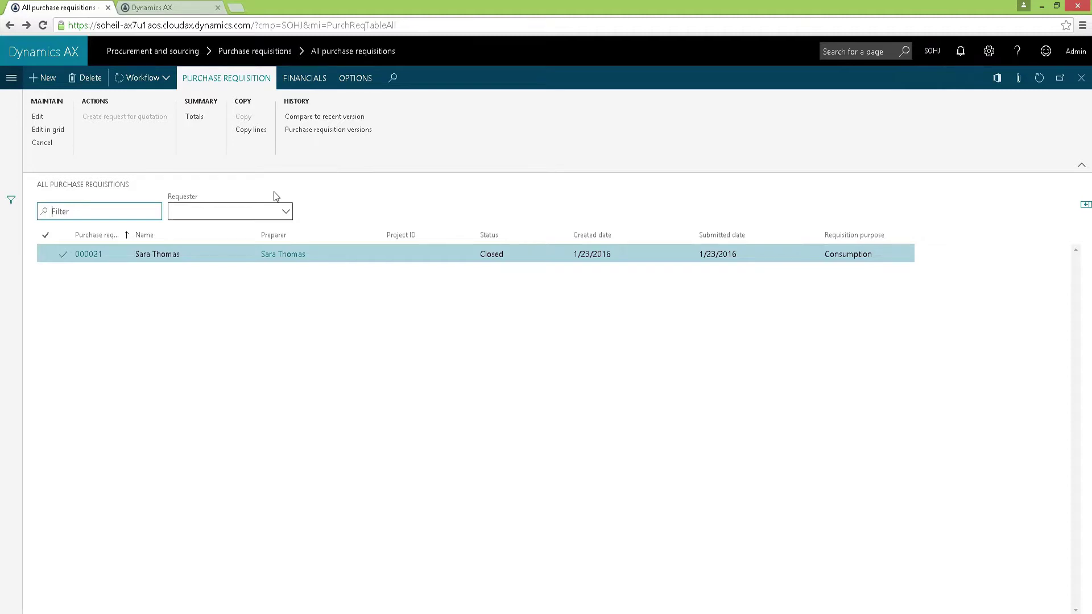
Create requisition 000033 with the requester's name, buying legal entity SOHJ, and no default project
left_click(43, 80)
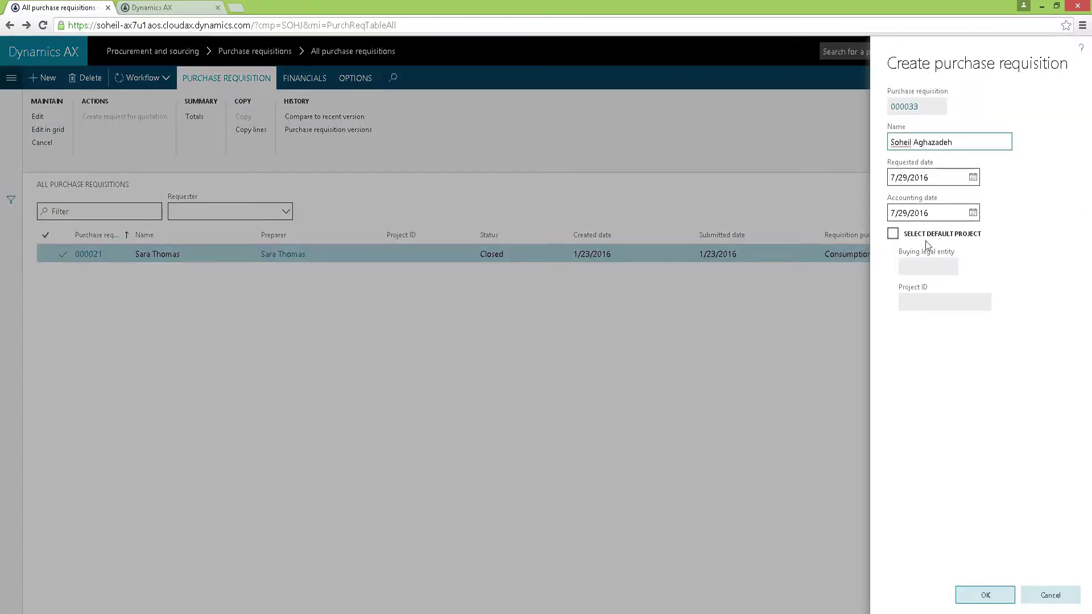
left_click(893, 233)
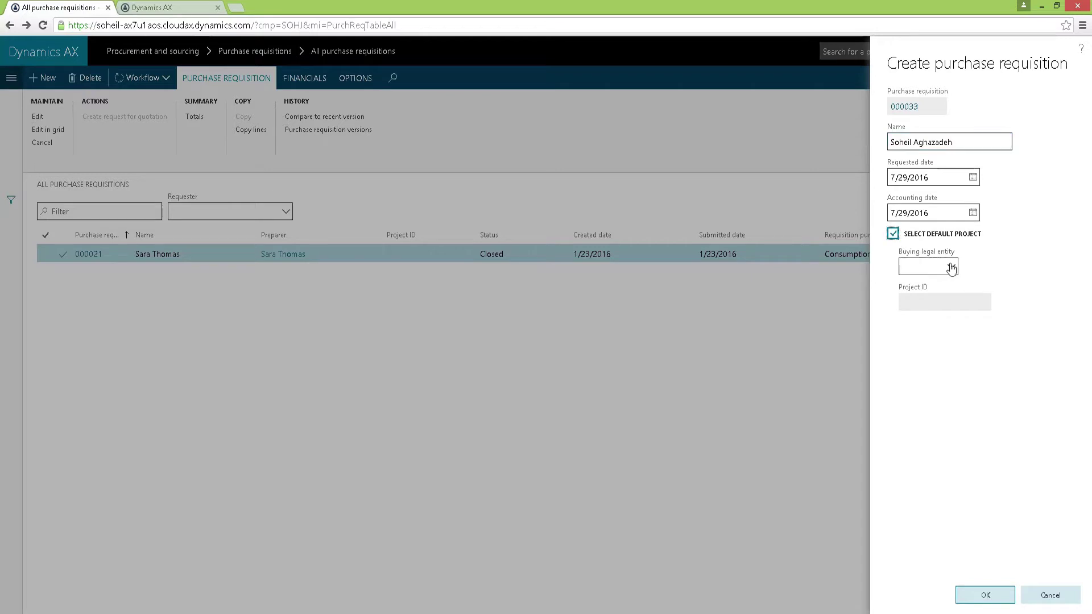
left_click(951, 267)
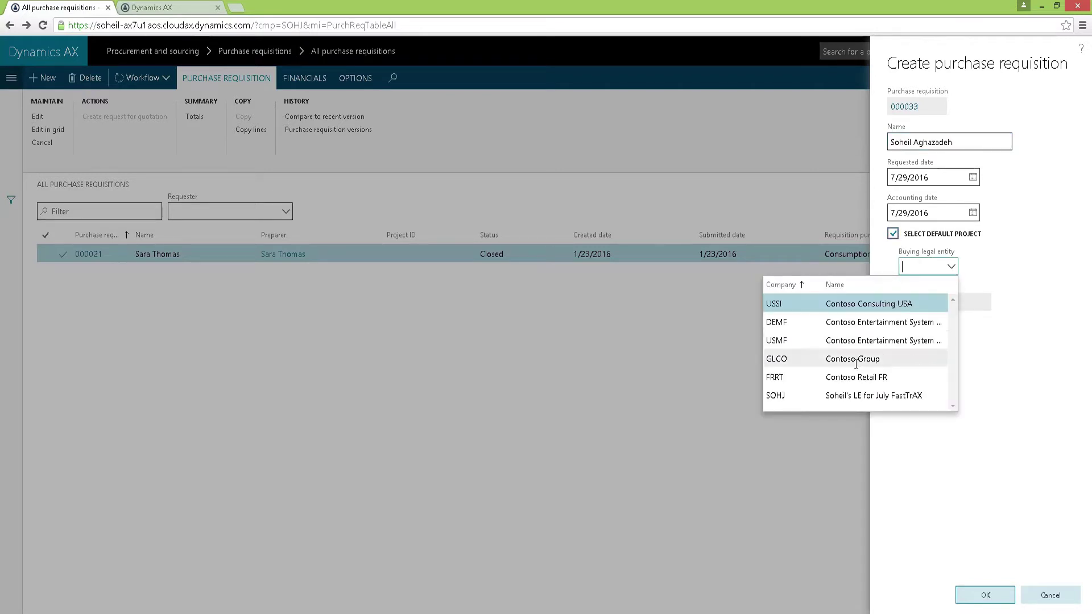
left_click(848, 394)
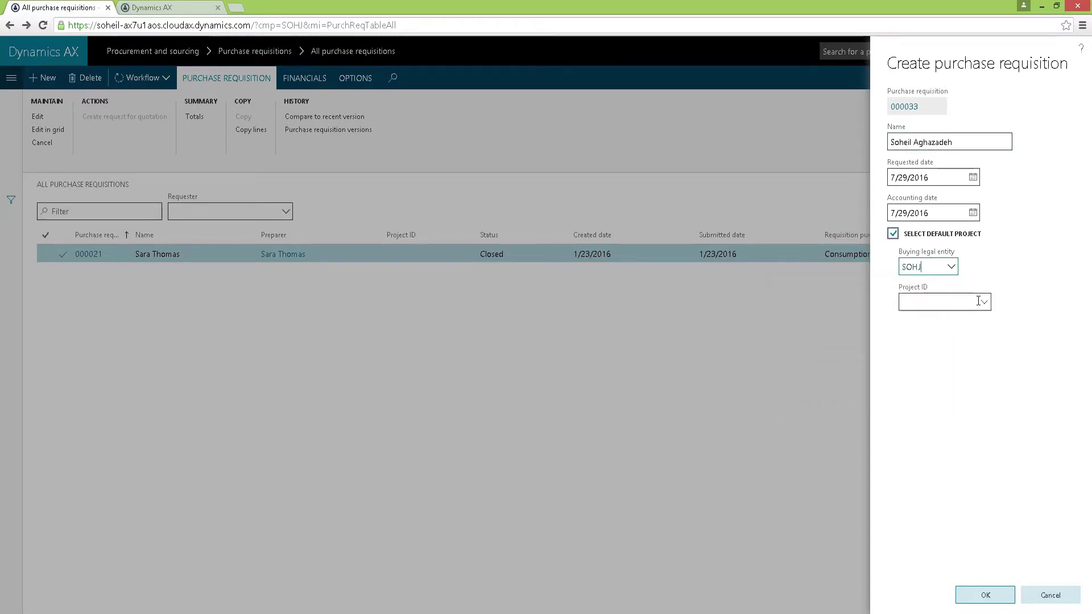
key("Tab")
left_click(893, 239)
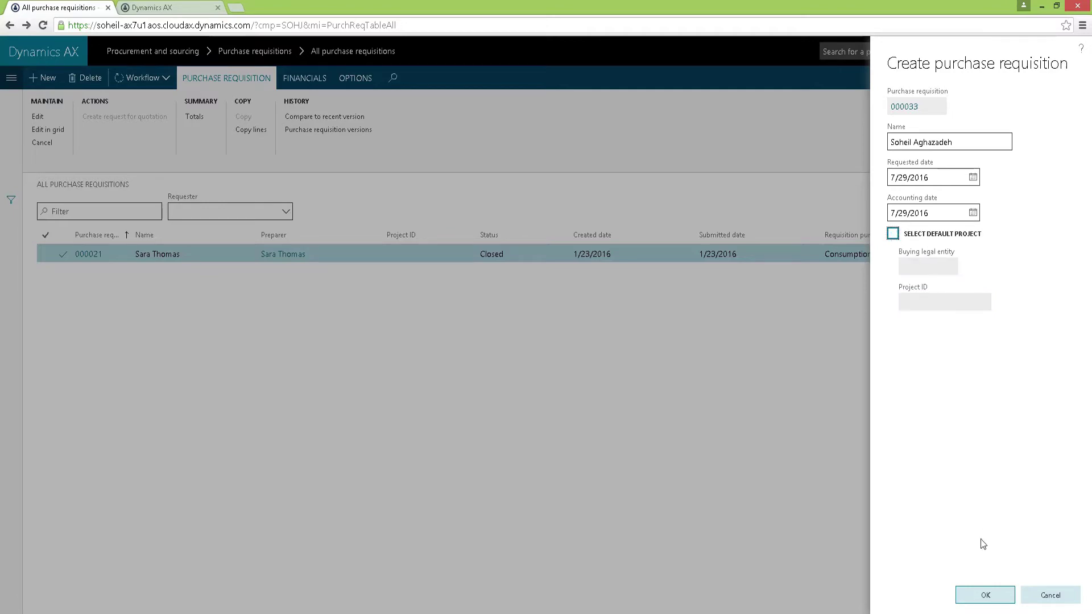
left_click(986, 595)
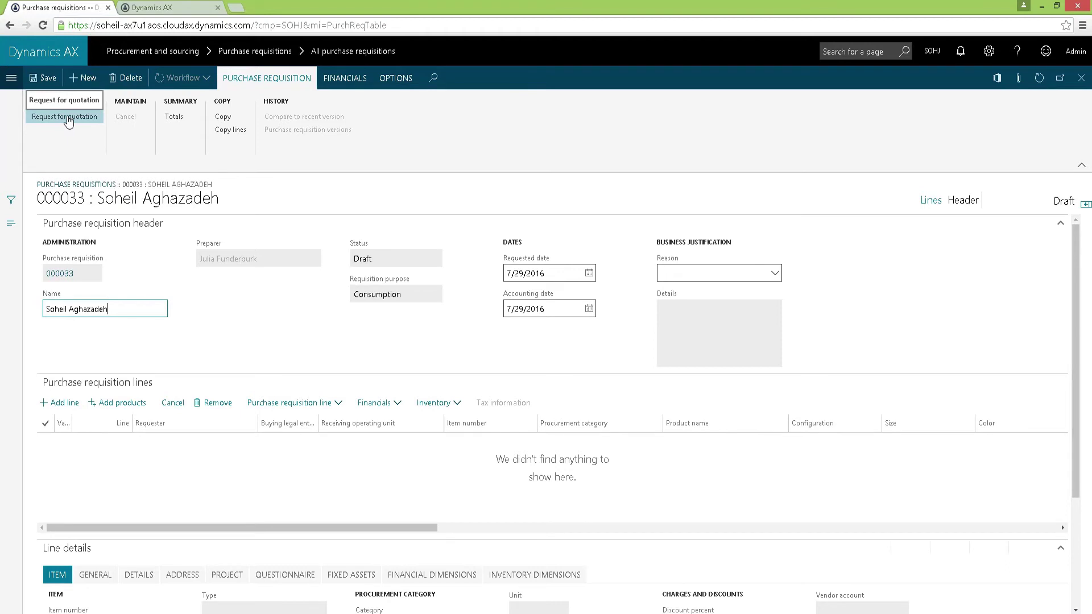
Open the still-empty Business justifications setup via View details on the requisition's Reason field
right_click(777, 276)
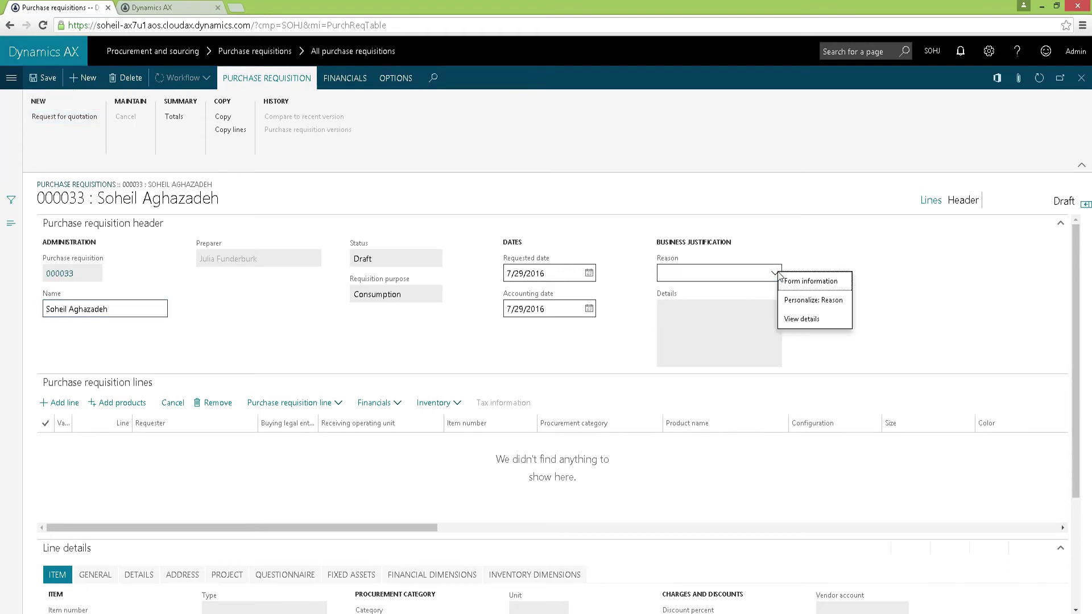
left_click(790, 319)
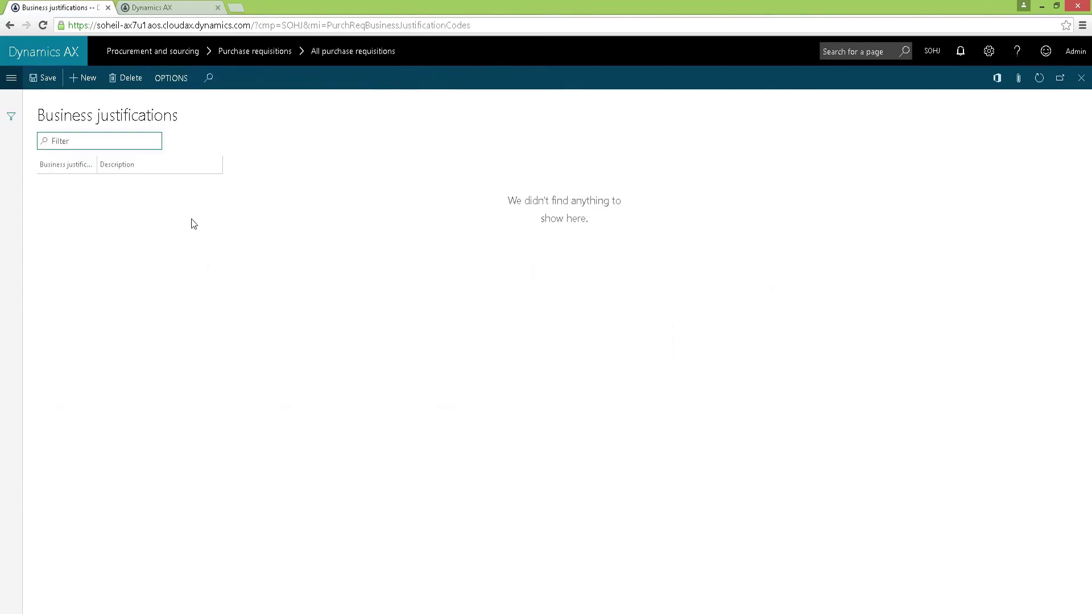